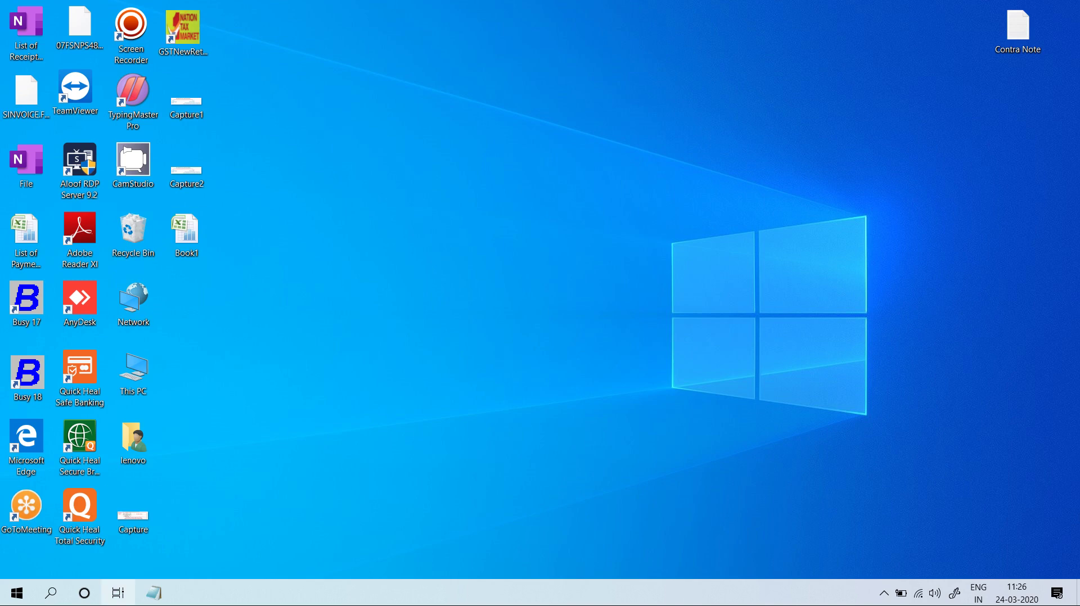
Step: Read the Contra Note text file with the contra entry definition and practice questions, and put it away
{"action": "left_click", "coordinate": [153, 592]}
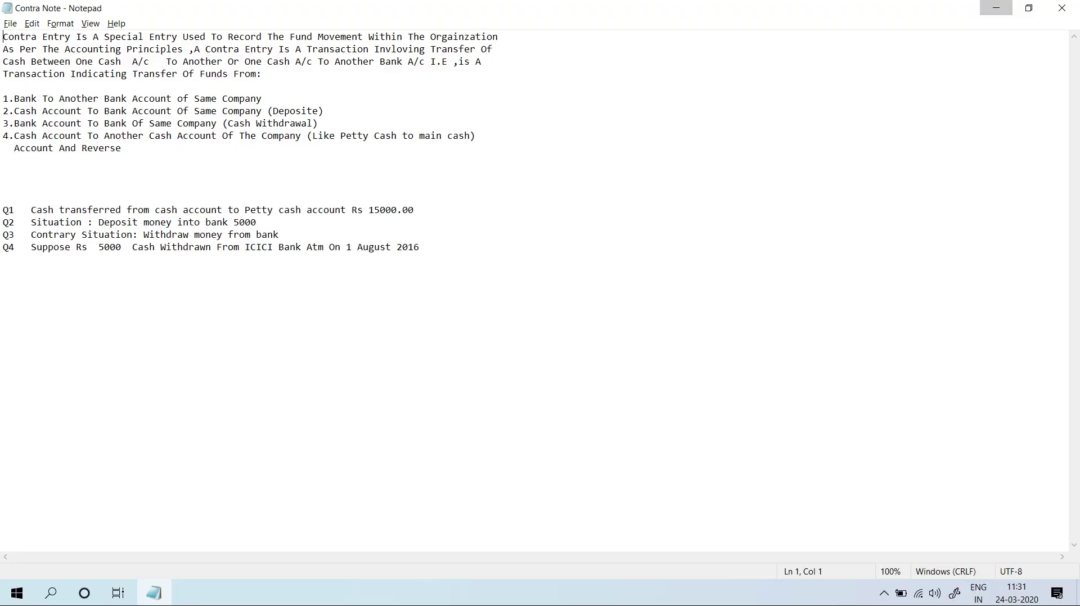
{"action": "left_click", "coordinate": [996, 8]}
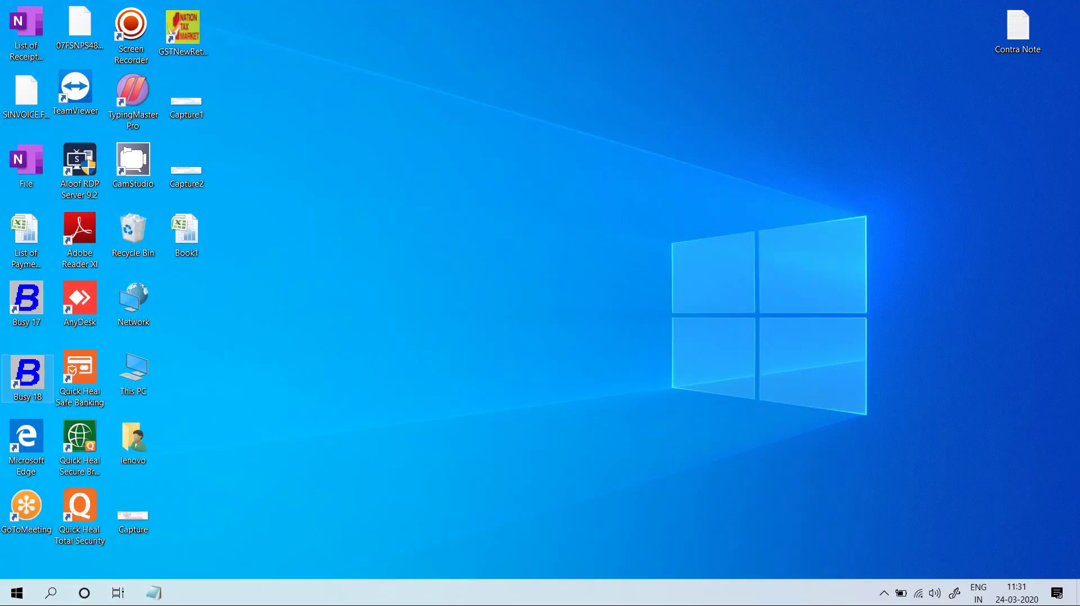
Step: Start Busy 18, acknowledge the security check, and open Digital Electronic Company
{"action": "double_click", "coordinate": [27, 374]}
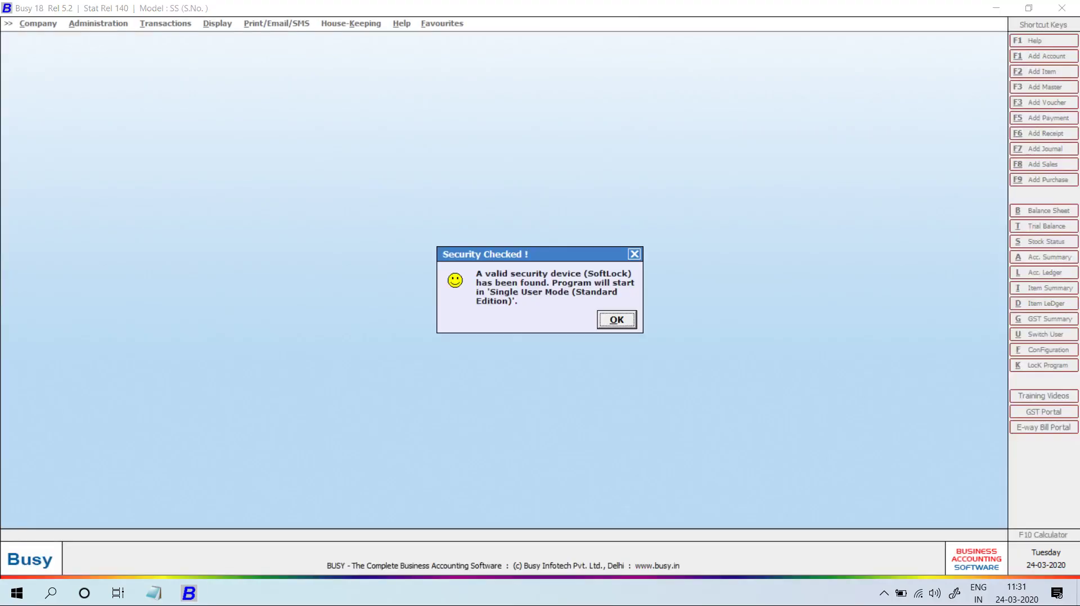
{"action": "key", "text": "Return"}
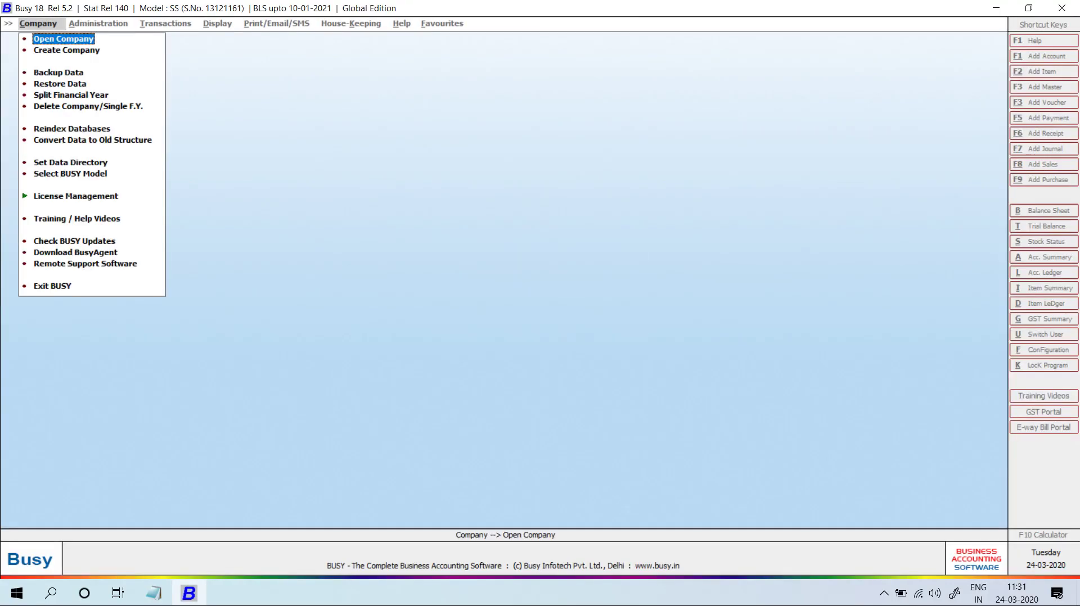
{"action": "key", "text": "Return"}
{"action": "key", "text": "Down"}
{"action": "key", "text": "Down"}
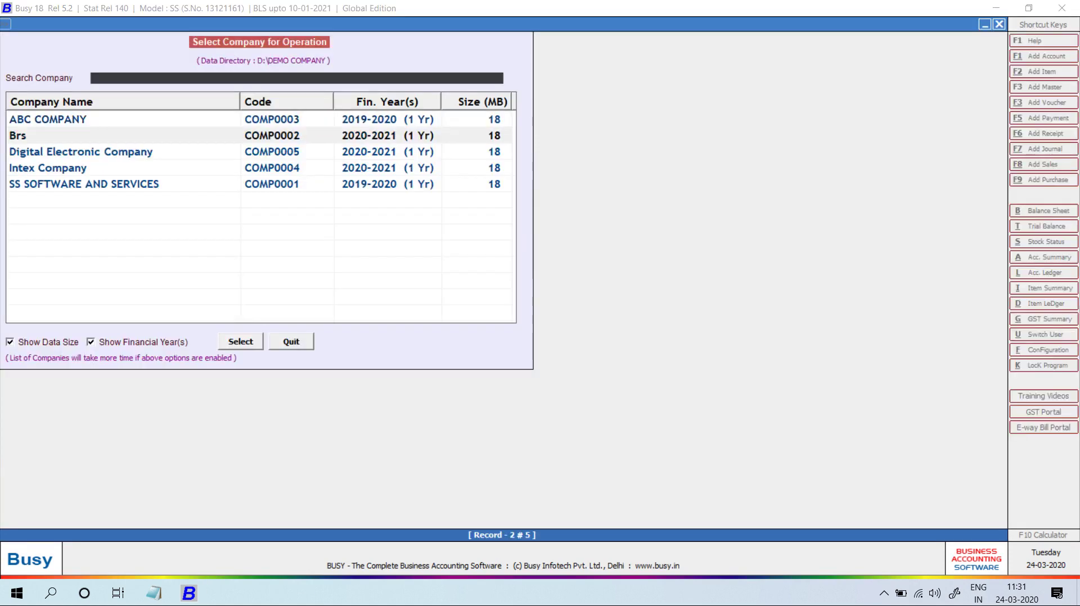
{"action": "key", "text": "Return"}
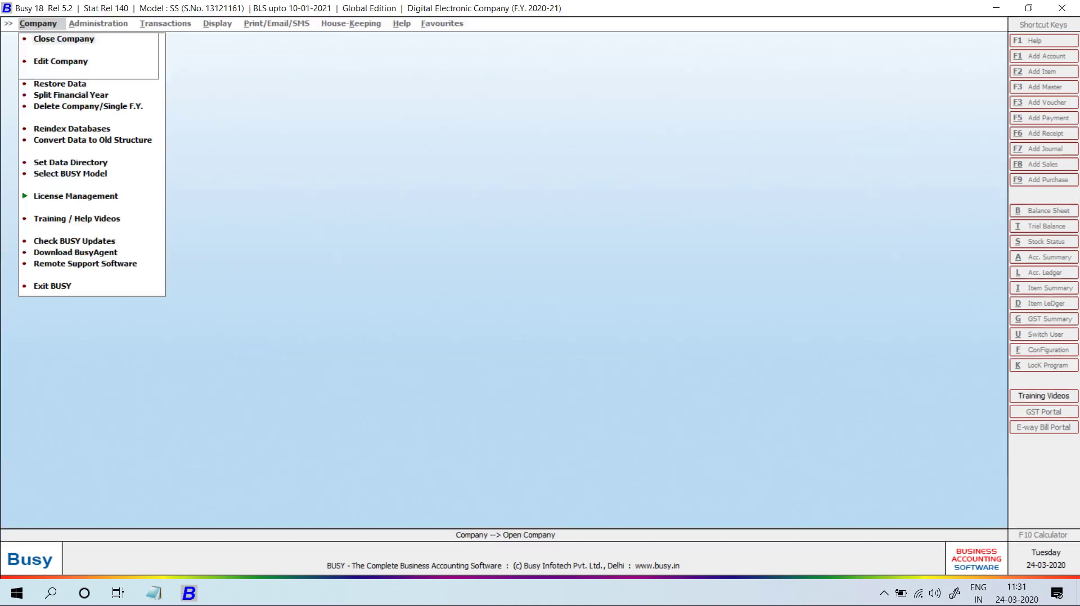
Step: Start a new contra voucher in the Main series dated 11-04-2020, with a debit entry on the first row
{"action": "key", "text": "Right"}
{"action": "key", "text": "Right"}
{"action": "key", "text": "Down"}
{"action": "key", "text": "Down"}
{"action": "key", "text": "Down"}
{"action": "key", "text": "Down"}
{"action": "key", "text": "Down"}
{"action": "key", "text": "Down"}
{"action": "key", "text": "Down"}
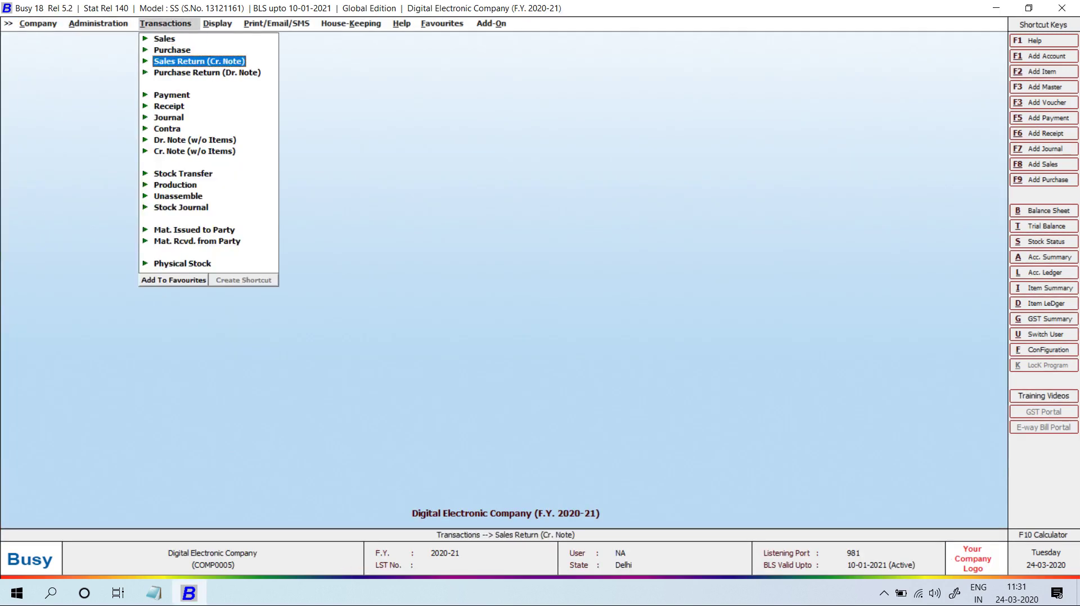
{"action": "key", "text": "Return"}
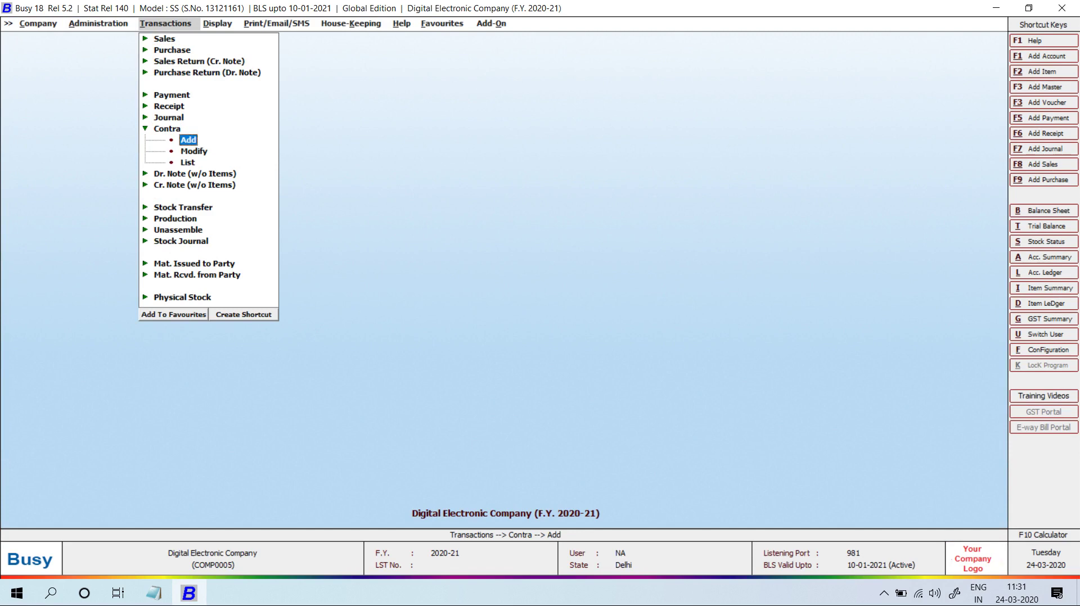
{"action": "key", "text": "Return"}
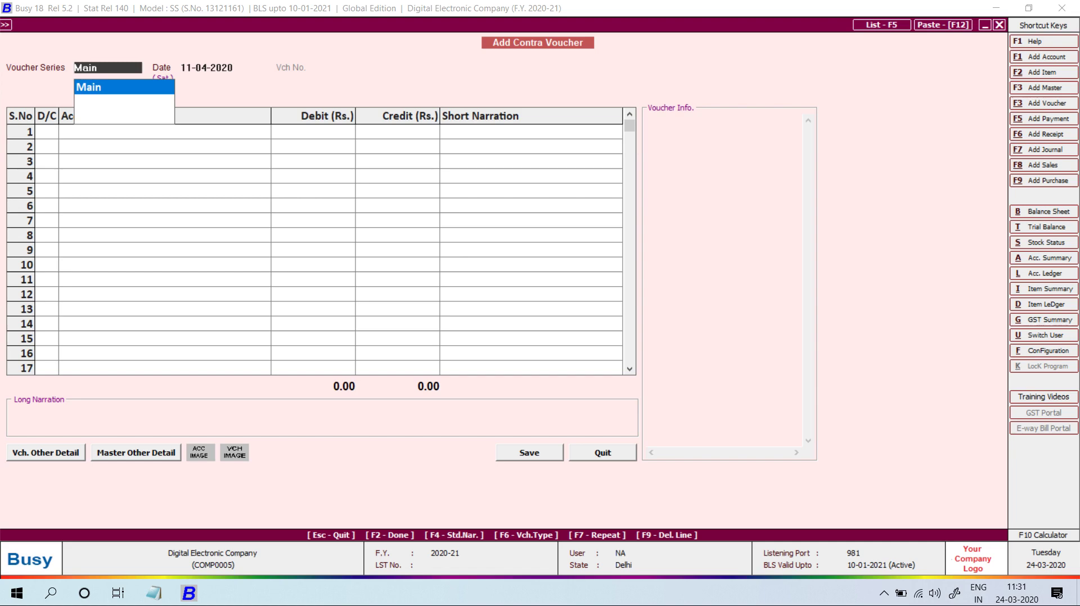
{"action": "key", "text": "Return"}
{"action": "key", "text": "Return"}
{"action": "key", "text": "Return"}
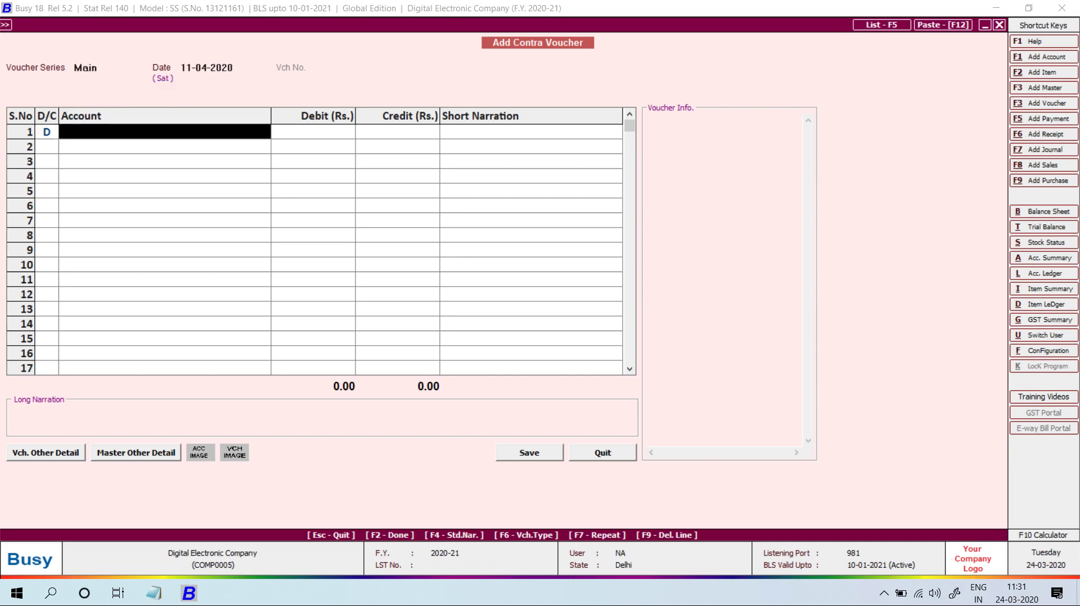
Step: Start a new account master from the voucher's debit row and name the account PETTY CASH
{"action": "key", "text": "alt+F1"}
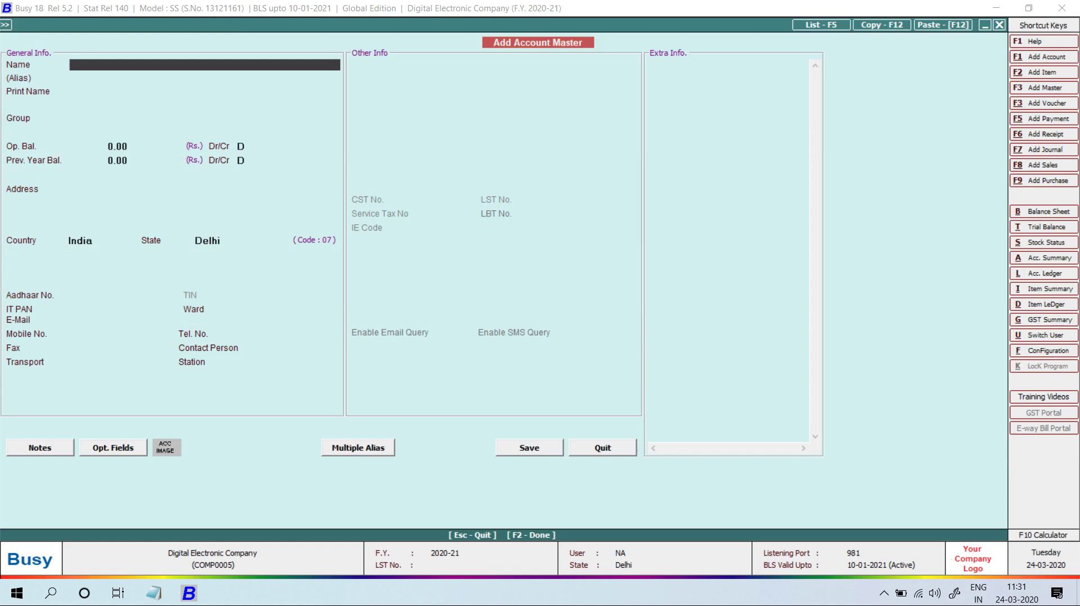
{"action": "key", "text": "alt+Tab"}
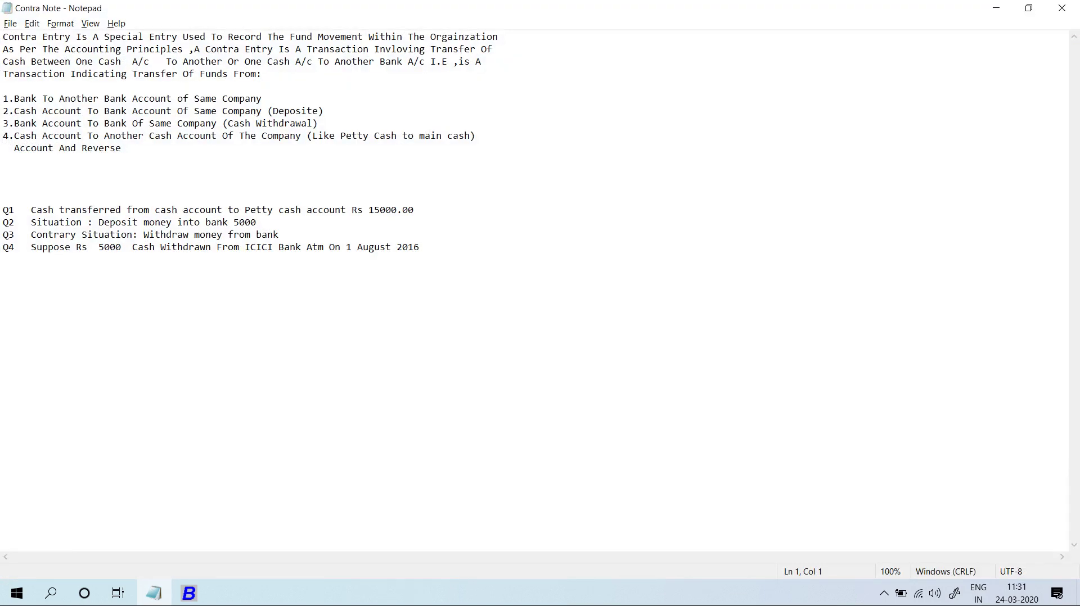
{"action": "key", "text": "alt+Tab"}
{"action": "type", "text": "PETT"}
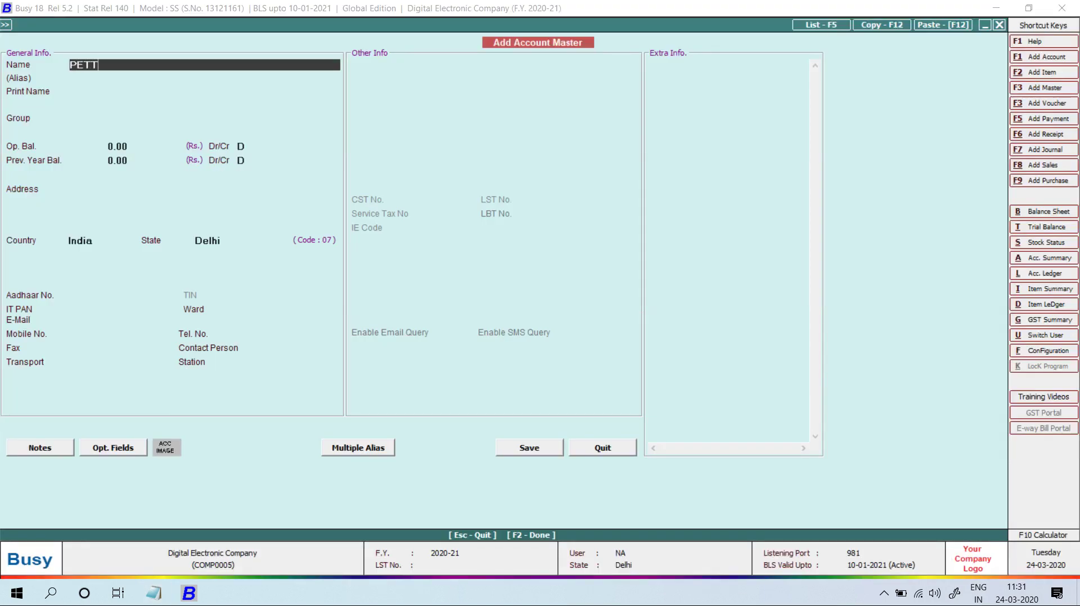
{"action": "type", "text": "Y CVA"}
{"action": "key", "text": "BackSpace"}
{"action": "key", "text": "BackSpace"}
{"action": "type", "text": "ASH"}
{"action": "key", "text": "Return"}
{"action": "key", "text": "Return"}
Step: Assign the new petty cash account to a group matching "ca" and save the account
{"action": "type", "text": "C"}
{"action": "key", "text": "Return"}
{"action": "key", "text": "Up"}
{"action": "type", "text": "x"}
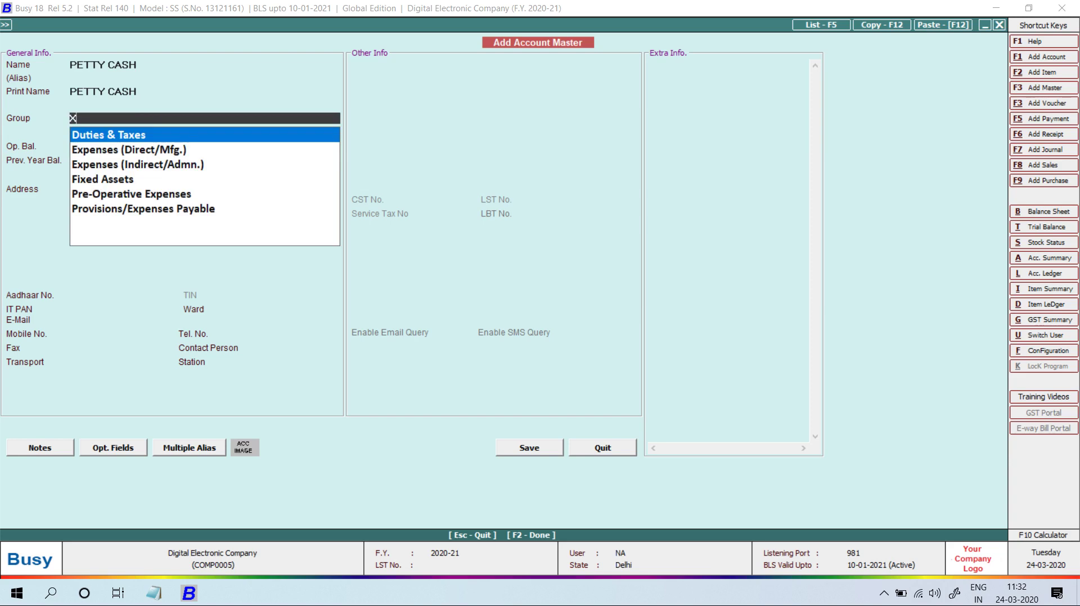
{"action": "key", "text": "BackSpace"}
{"action": "type", "text": "ca"}
{"action": "key", "text": "Down"}
{"action": "key", "text": "Return"}
{"action": "key", "text": "F2"}
Step: Debit PETTY CASH with 12000 on the first row and choose Cash as the credit account on the second row
{"action": "key", "text": "Return"}
{"action": "type", "text": "12000"}
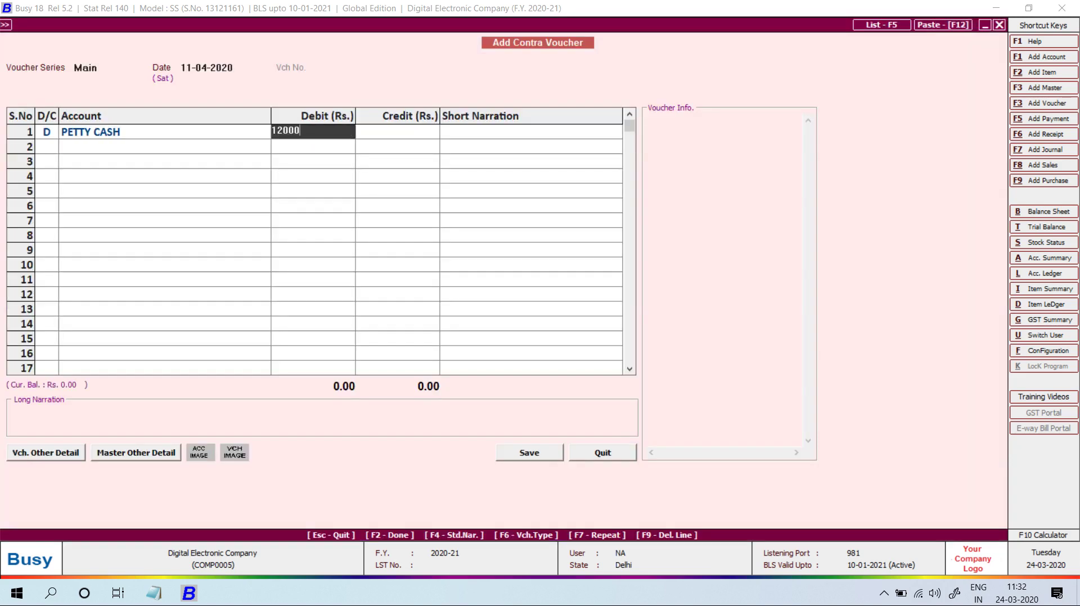
{"action": "key", "text": "Return"}
{"action": "key", "text": "Return"}
{"action": "type", "text": "cas"}
{"action": "key", "text": "Return"}
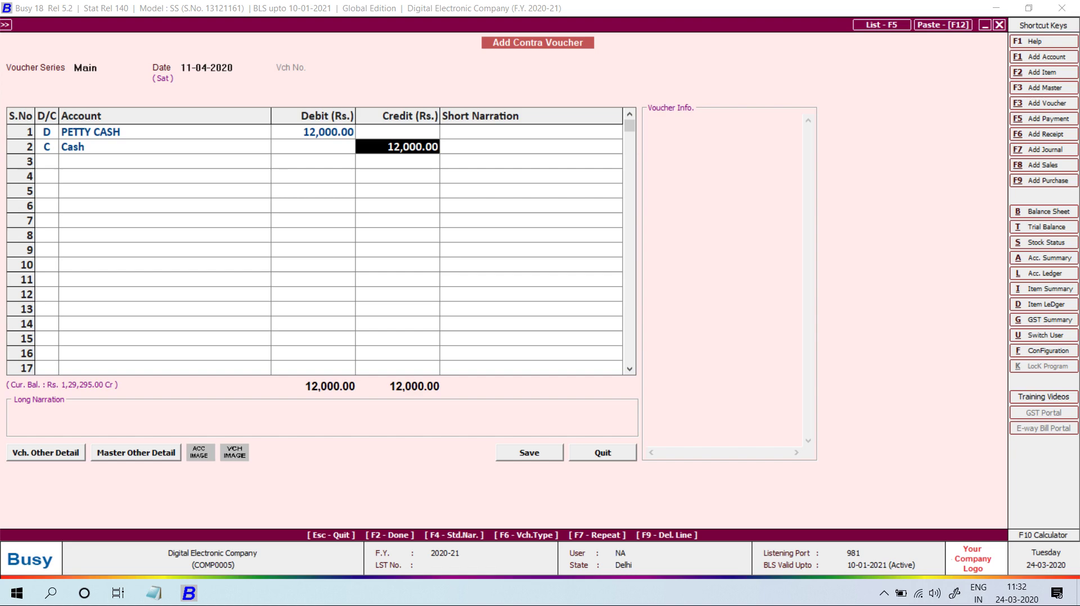
Step: Accept the 12,000.00 credit to Cash and save the voucher, allowing the negative cash balance
{"action": "key", "text": "Return"}
{"action": "key", "text": "Return"}
{"action": "key", "text": "Return"}
{"action": "key", "text": "Return"}
{"action": "key", "text": "Return"}
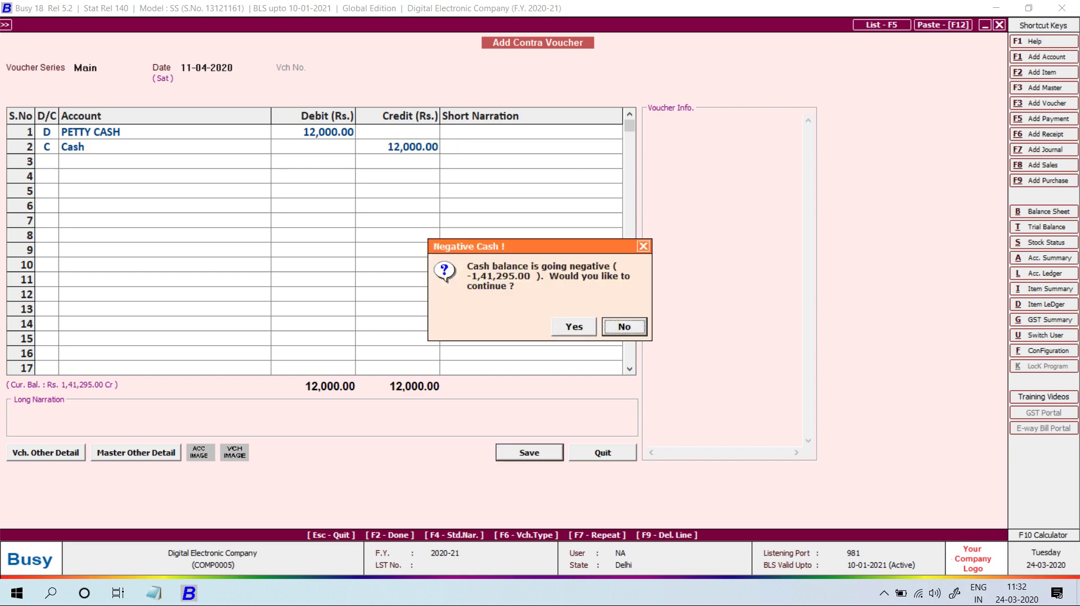
{"action": "key", "text": "Left"}
{"action": "key", "text": "Return"}
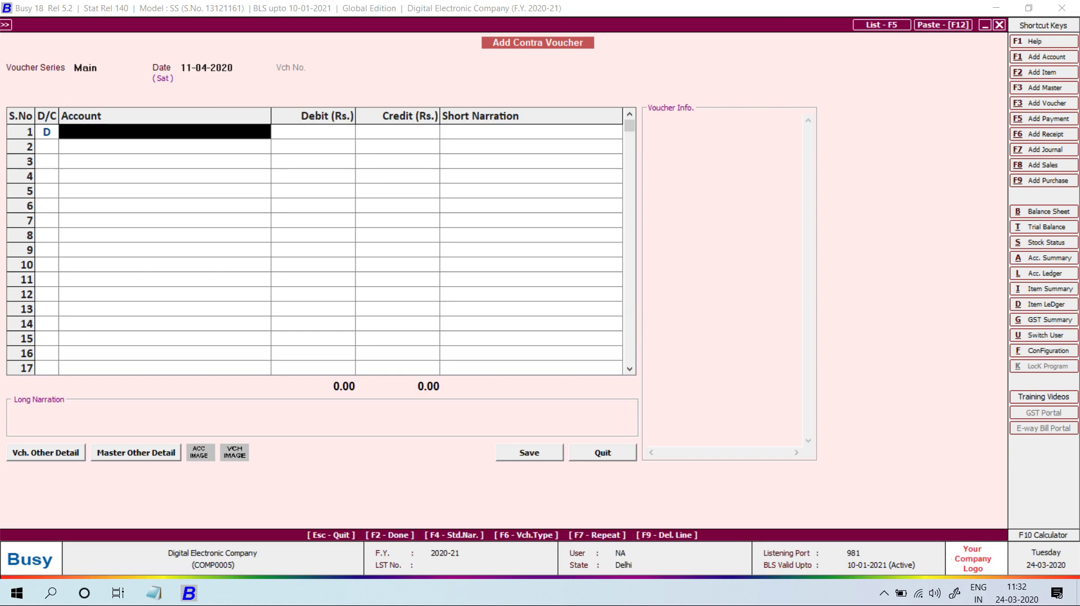
Step: Debit the Cash account with 12000 on the first row of the next contra voucher
{"action": "key", "text": "Return"}
{"action": "type", "text": "12000"}
{"action": "key", "text": "Return"}
{"action": "key", "text": "Return"}
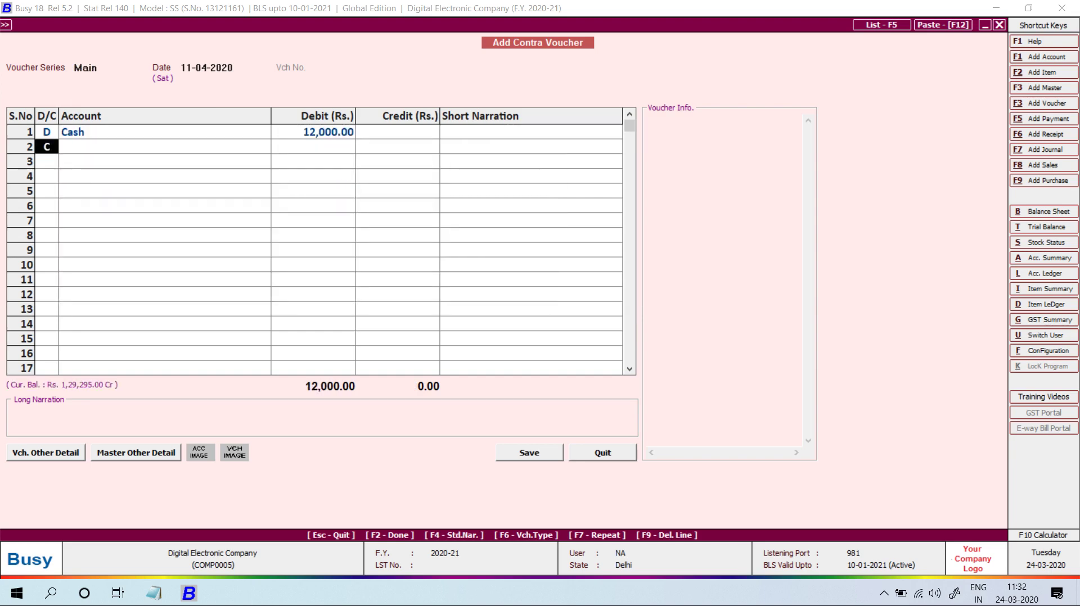
Step: Credit HDFC BANK with 12,000.00 on the second row and save the cash withdrawal voucher
{"action": "key", "text": "Return"}
{"action": "key", "text": "Down"}
{"action": "key", "text": "Return"}
{"action": "key", "text": "Return"}
{"action": "key", "text": "Return"}
{"action": "key", "text": "Return"}
{"action": "key", "text": "Return"}
{"action": "key", "text": "Return"}
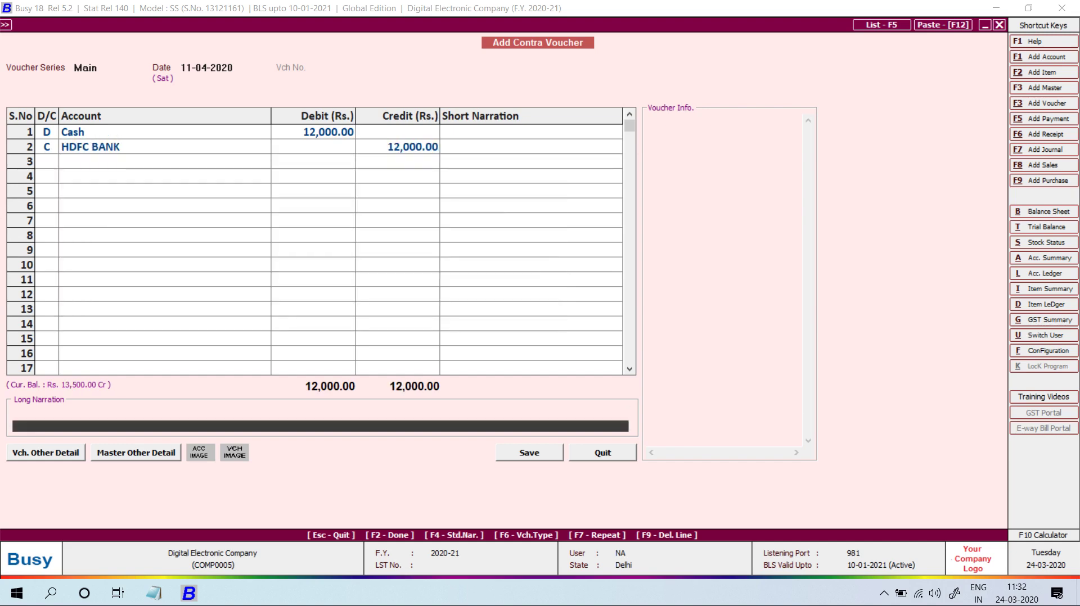
{"action": "key", "text": "Return"}
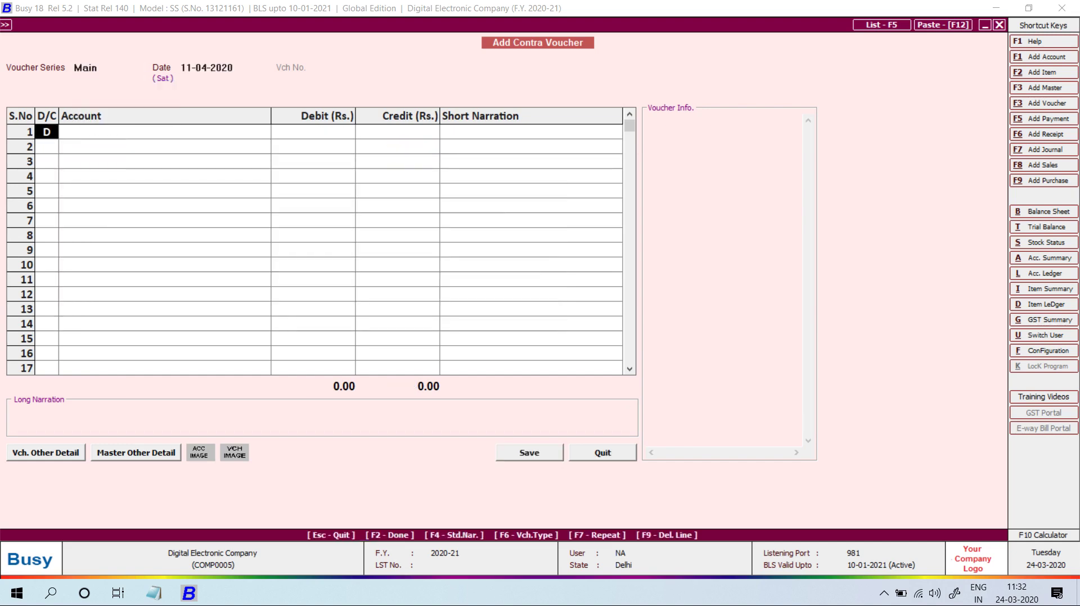
Step: Debit HDFC BANK with 1200 on the first row of another contra voucher
{"action": "key", "text": "Return"}
{"action": "type", "text": "hd"}
{"action": "key", "text": "Return"}
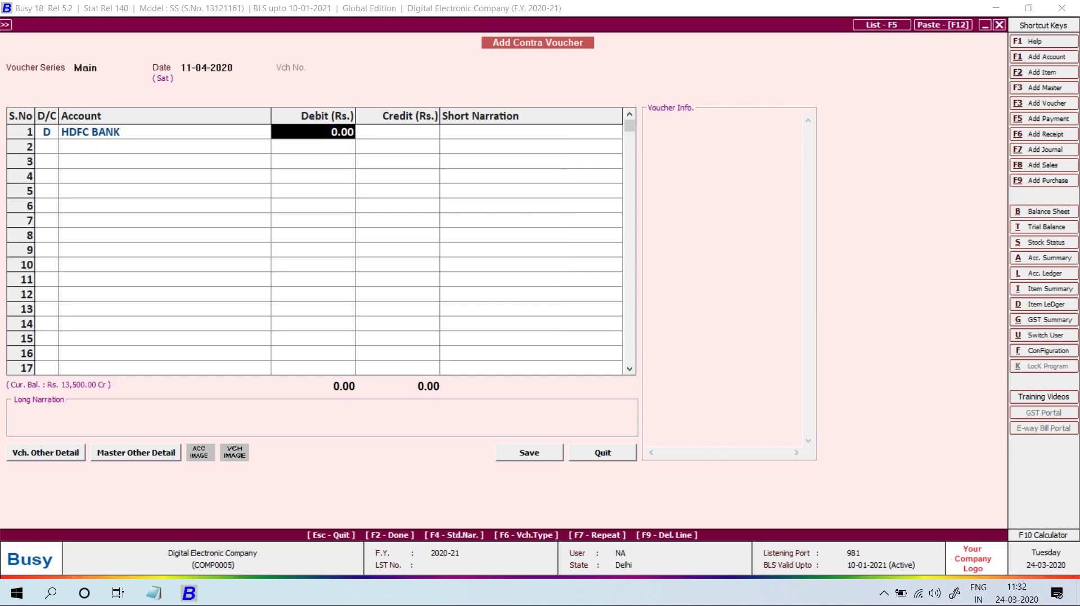
{"action": "type", "text": "1200"}
{"action": "key", "text": "Return"}
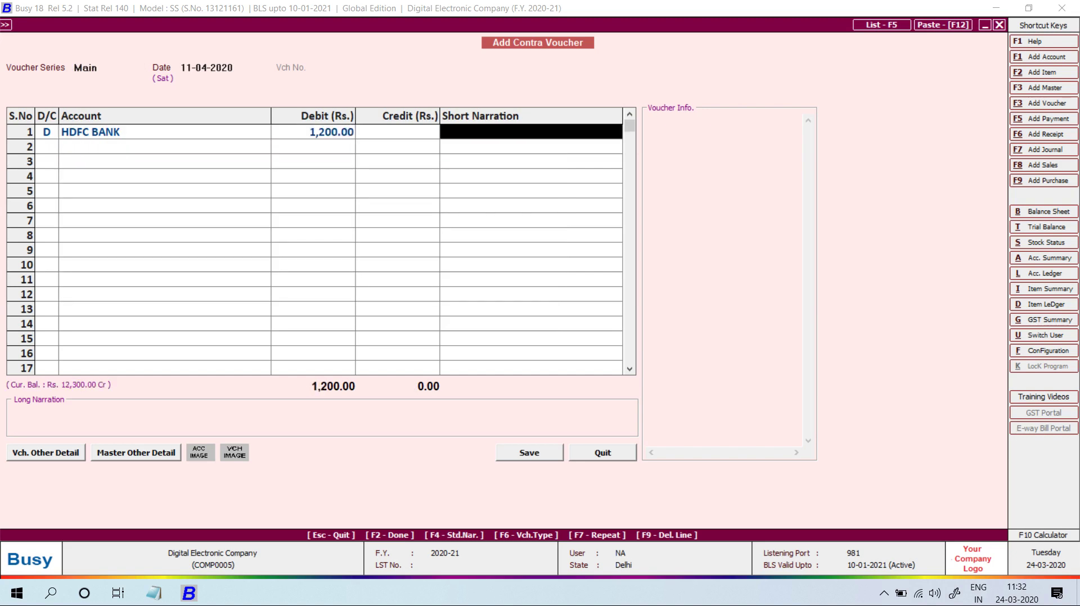
Step: Credit Cash with 1,200.00, save the bank deposit voucher despite the negative cash balance, and leave voucher entry
{"action": "key", "text": "Return"}
{"action": "key", "text": "Return"}
{"action": "type", "text": "cas"}
{"action": "key", "text": "Return"}
{"action": "key", "text": "Return"}
{"action": "key", "text": "Return"}
{"action": "key", "text": "Return"}
{"action": "key", "text": "Return"}
{"action": "key", "text": "Return"}
{"action": "key", "text": "Return"}
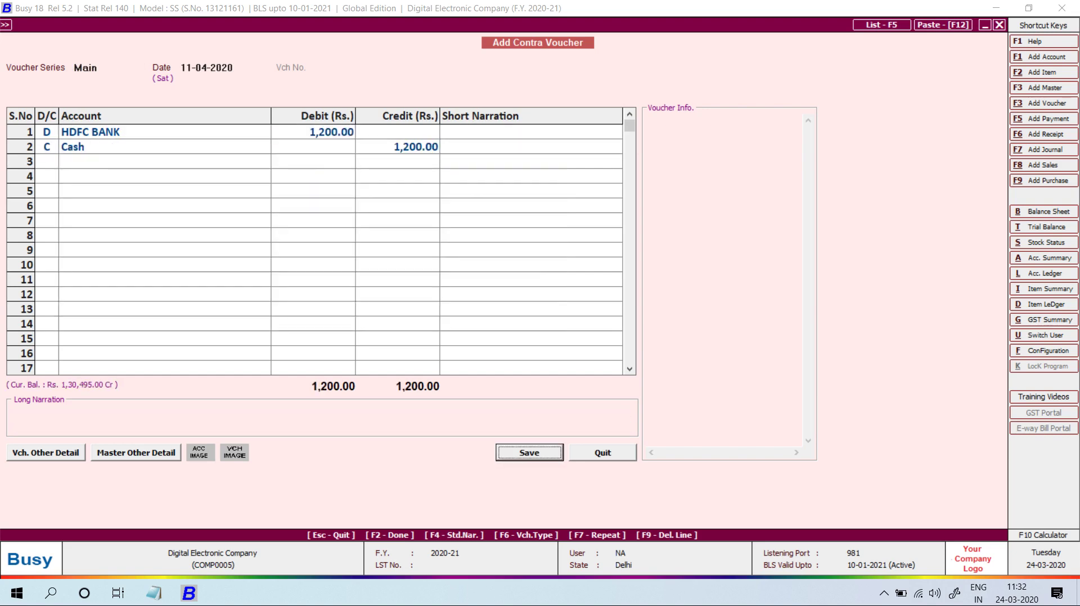
{"action": "key", "text": "Left"}
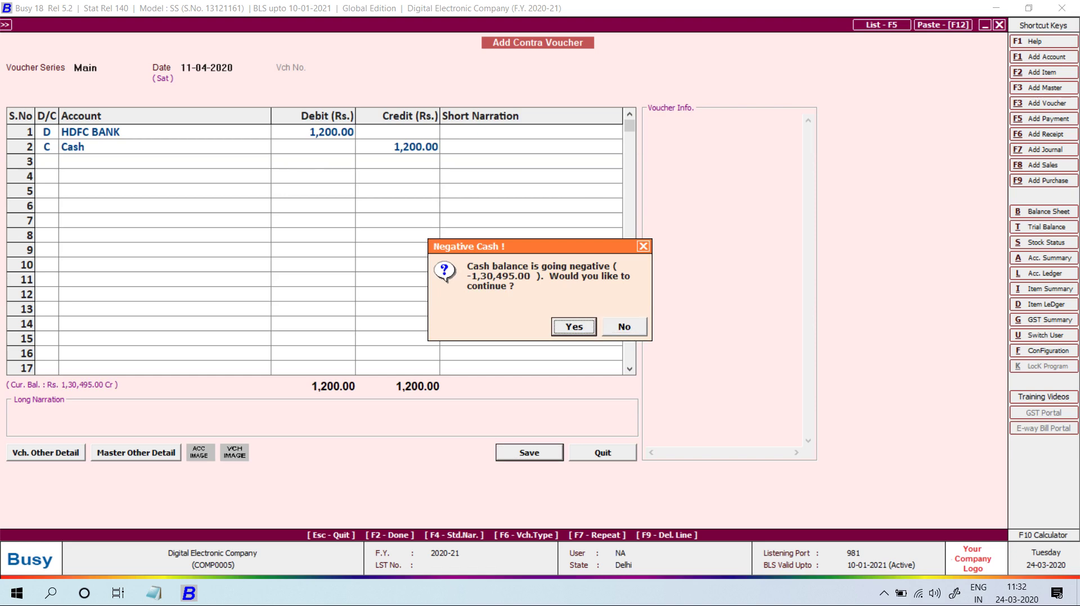
{"action": "key", "text": "Return"}
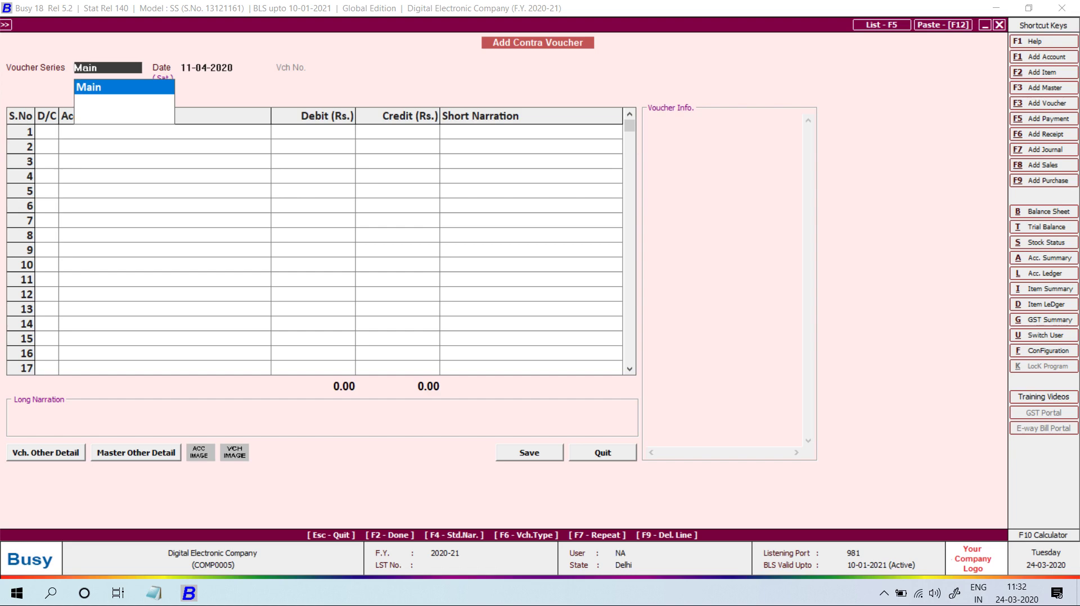
{"action": "key", "text": "Escape"}
{"action": "key", "text": "Up"}
{"action": "key", "text": "Up"}
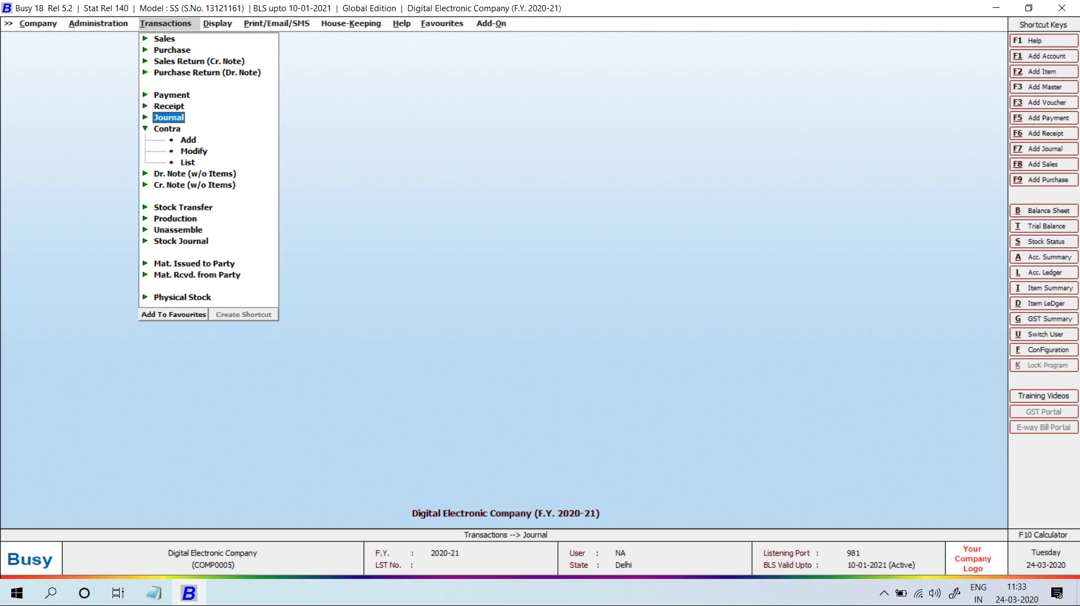
{"action": "key", "text": "Down"}
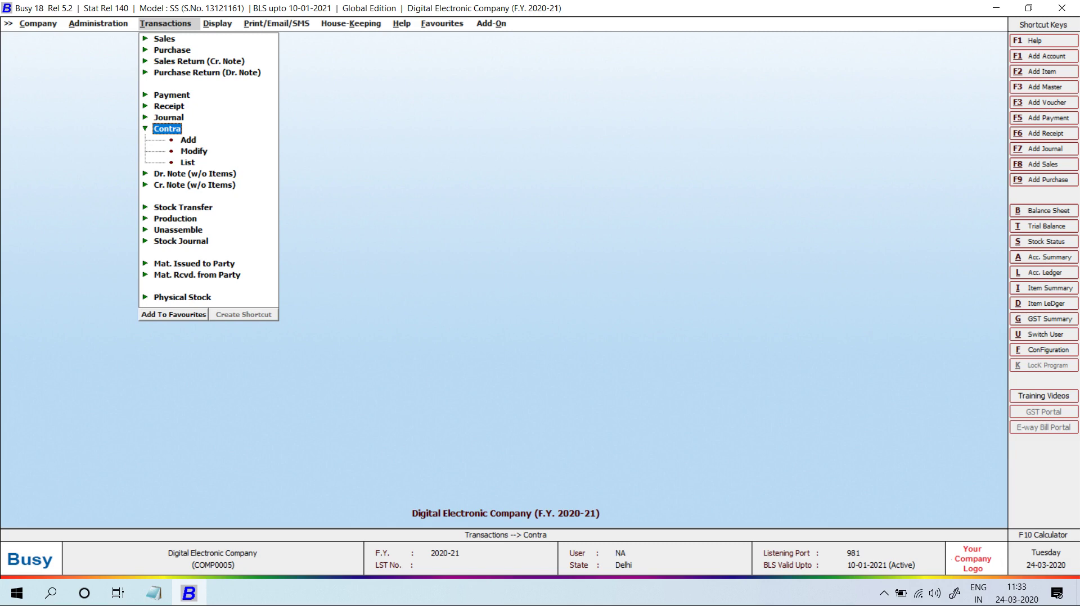
{"action": "key", "text": "Left"}
{"action": "key", "text": "Down"}
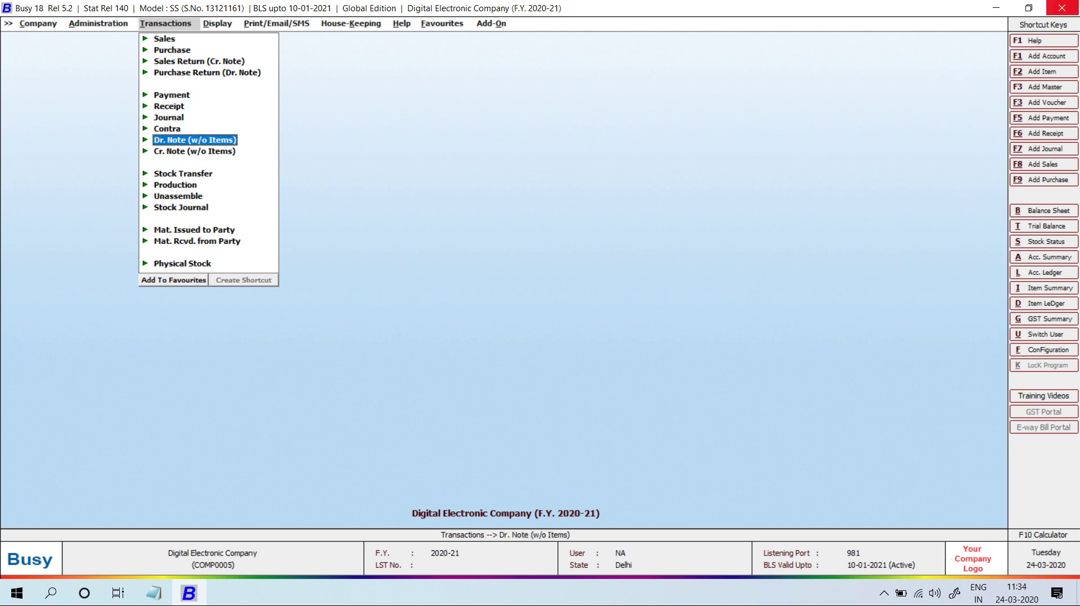
{"action": "key", "text": "Up"}
{"action": "key", "text": "Up"}
{"action": "key", "text": "Up"}
{"action": "key", "text": "Up"}
{"action": "key", "text": "Up"}
{"action": "key", "text": "Up"}
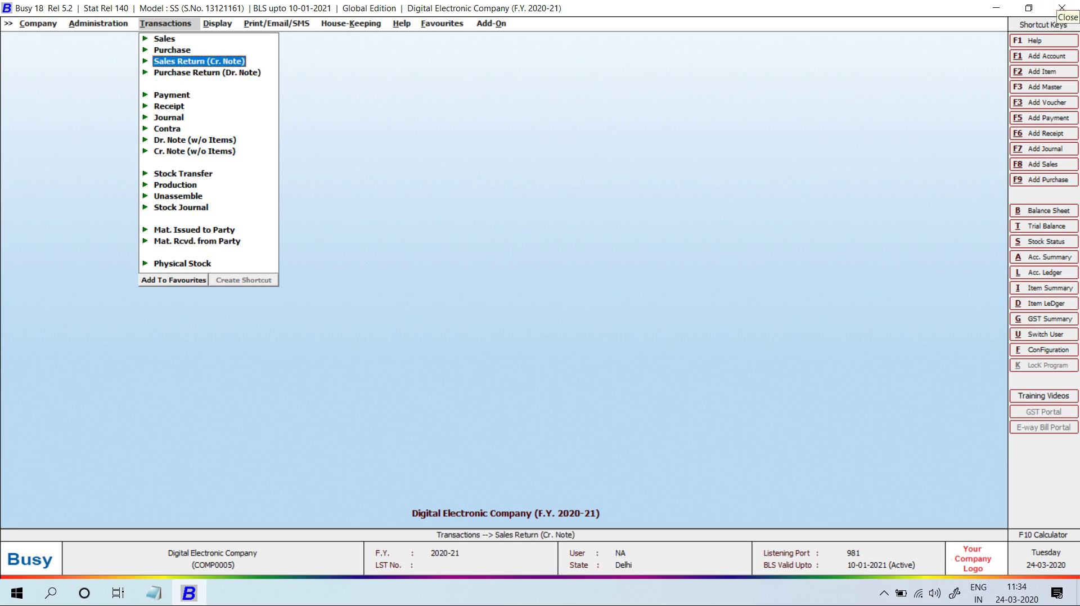
{"action": "key", "text": "Down"}
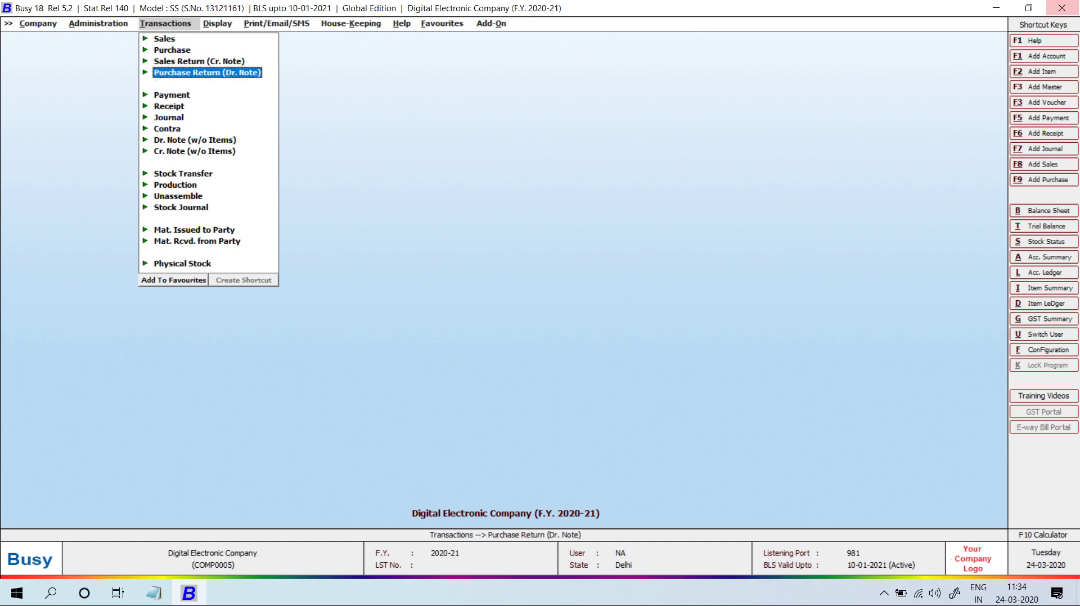
{"action": "key", "text": "Up"}
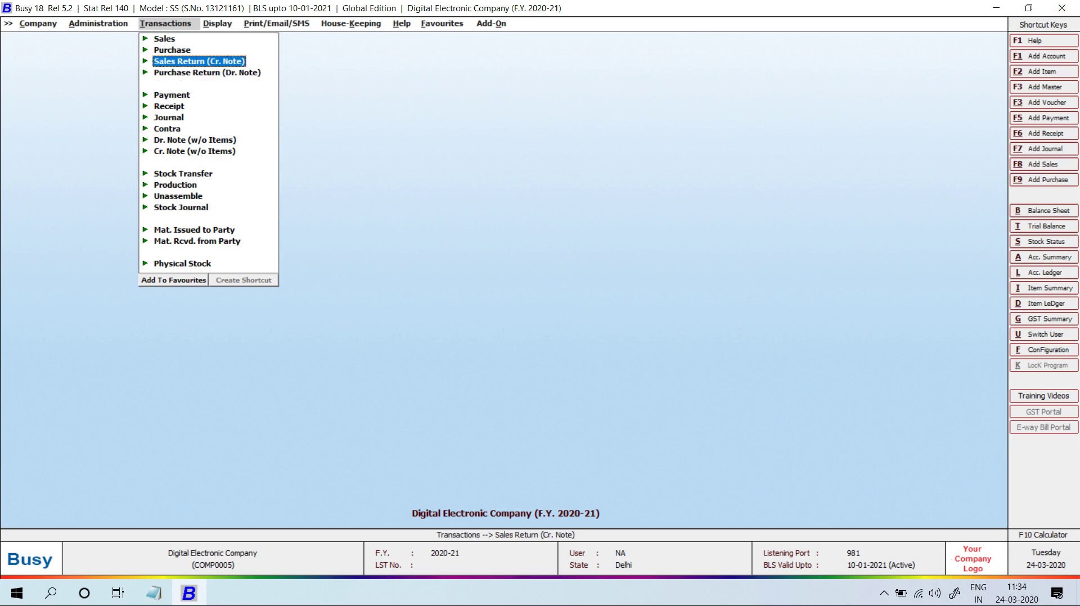
{"action": "key", "text": "Down"}
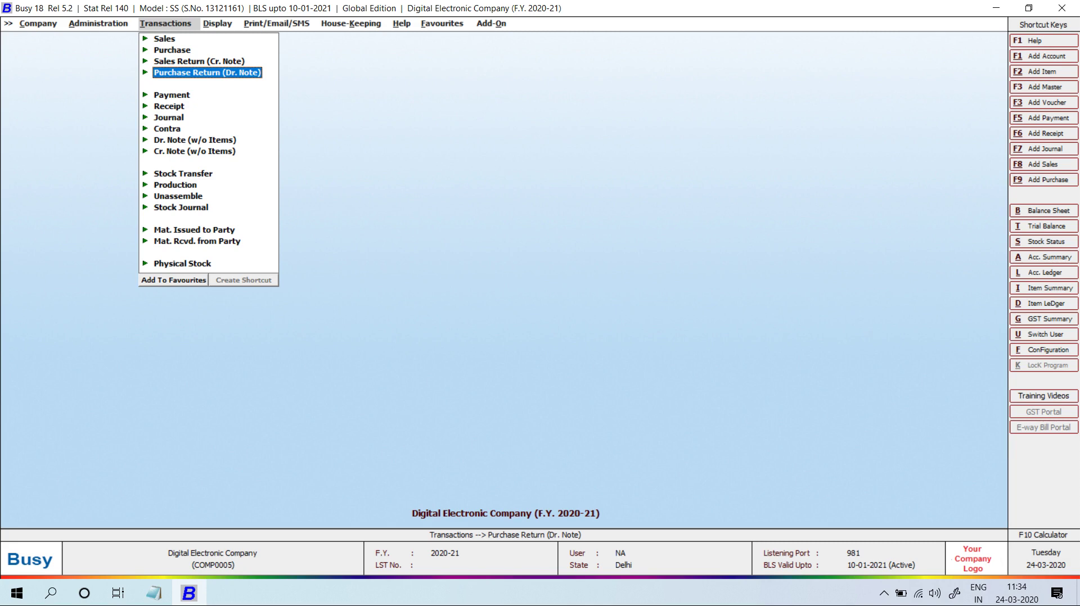
{"action": "key", "text": "Down"}
{"action": "key", "text": "Down"}
{"action": "key", "text": "Down"}
{"action": "key", "text": "Down"}
{"action": "key", "text": "Down"}
{"action": "key", "text": "Up"}
{"action": "key", "text": "Up"}
{"action": "key", "text": "Up"}
{"action": "key", "text": "Up"}
{"action": "key", "text": "Up"}
{"action": "key", "text": "Up"}
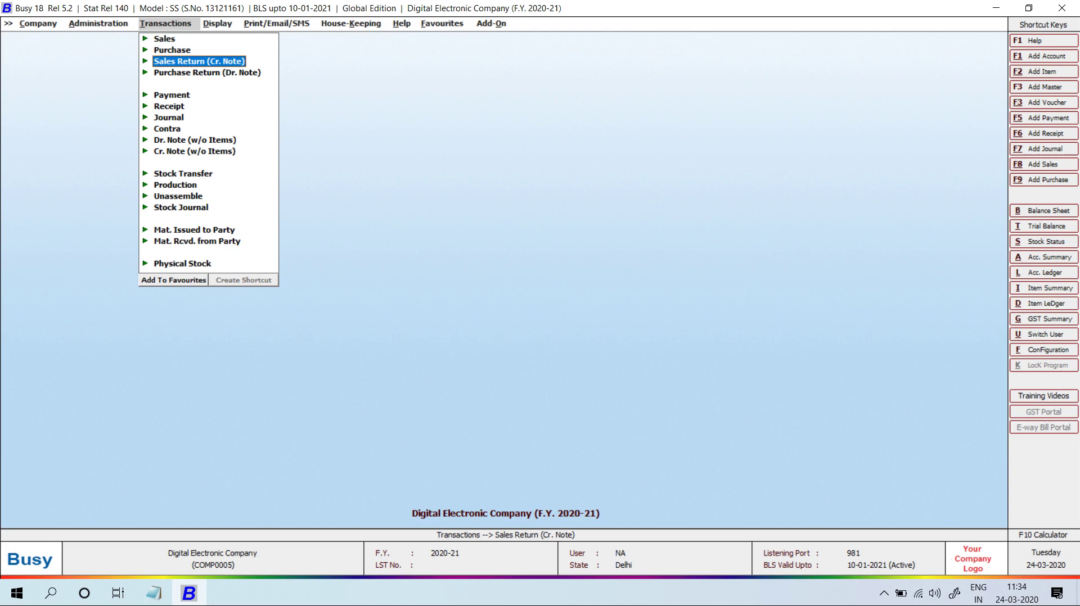
{"action": "key", "text": "Down"}
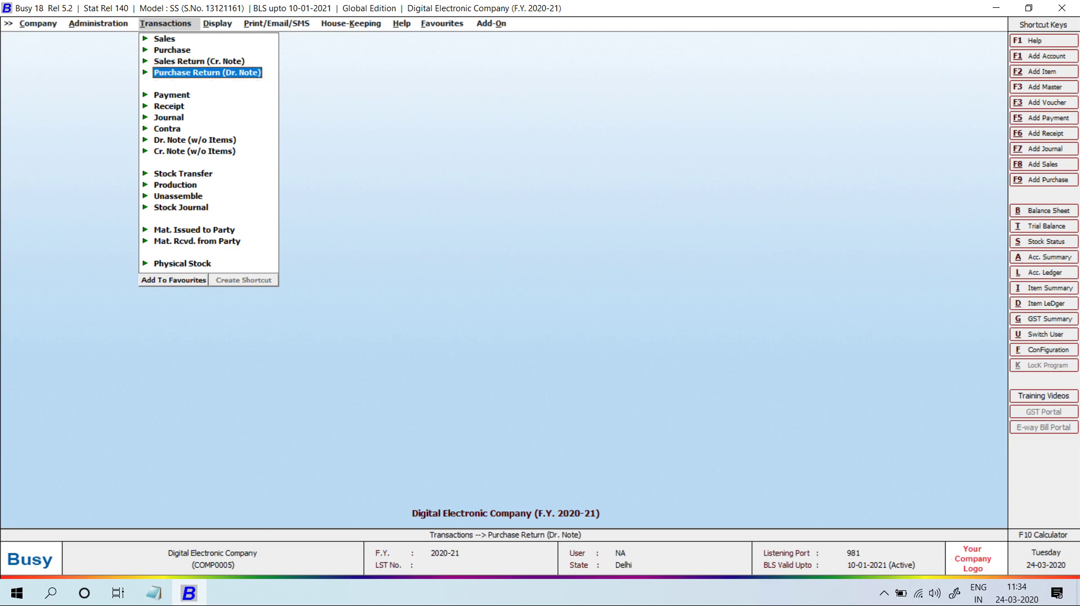
{"action": "key", "text": "Down"}
{"action": "key", "text": "Down"}
{"action": "key", "text": "Down"}
{"action": "key", "text": "Down"}
{"action": "key", "text": "Down"}
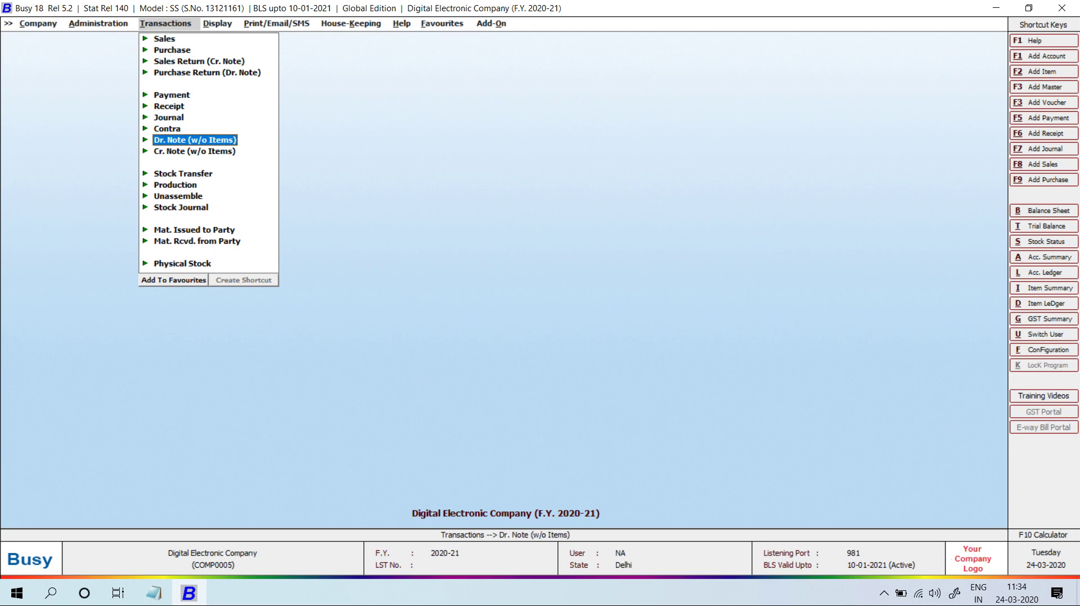
{"action": "key", "text": "Down"}
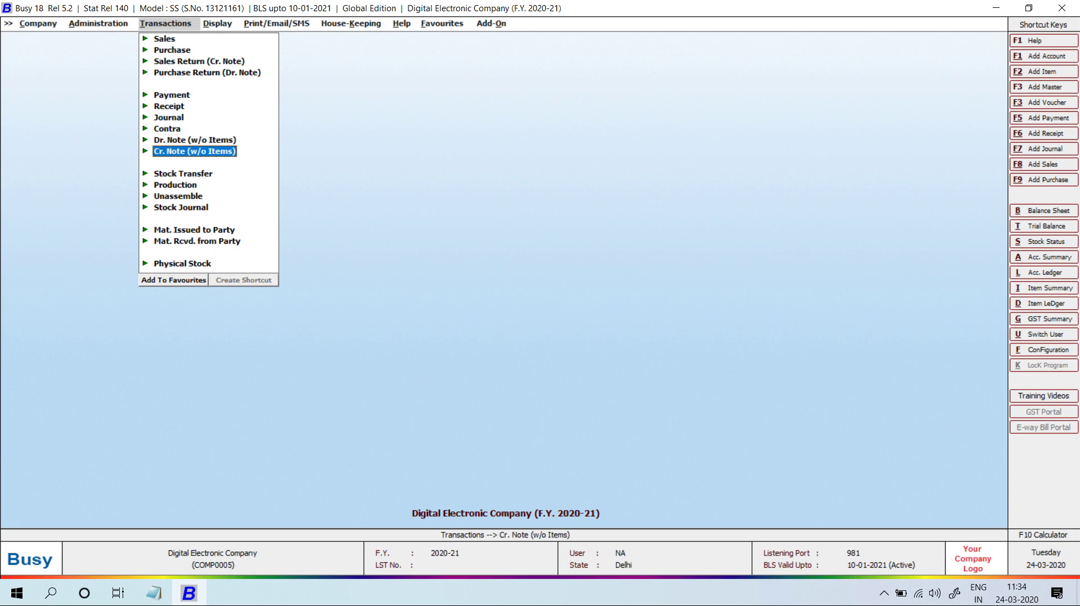
{"action": "key", "text": "Up"}
{"action": "key", "text": "Up"}
{"action": "key", "text": "Up"}
{"action": "key", "text": "Up"}
{"action": "key", "text": "Up"}
{"action": "key", "text": "Up"}
{"action": "key", "text": "Up"}
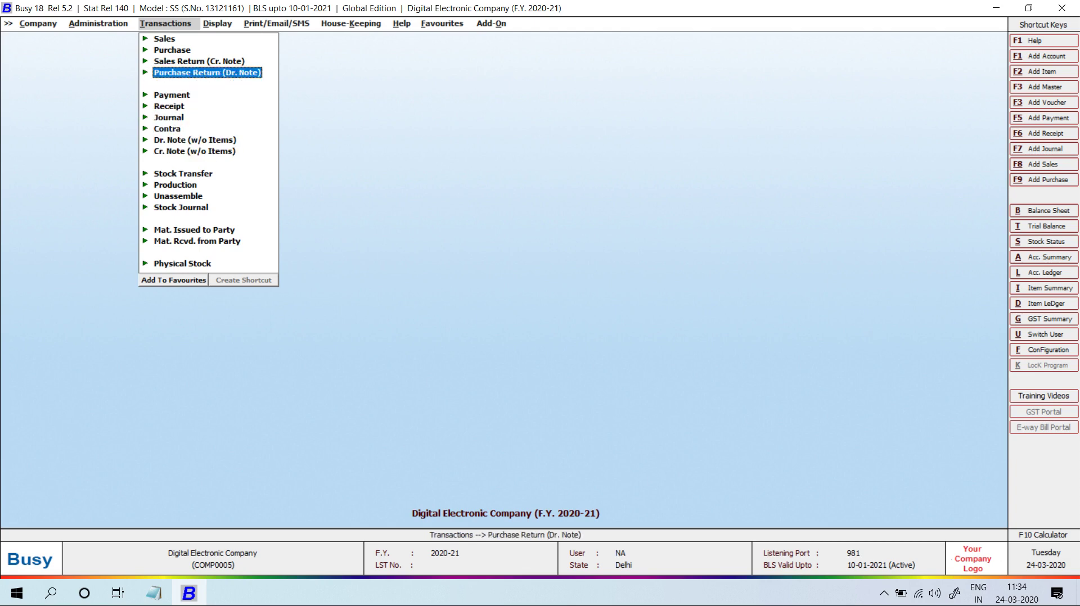
{"action": "key", "text": "Down"}
{"action": "key", "text": "Down"}
{"action": "key", "text": "Down"}
{"action": "key", "text": "Down"}
{"action": "key", "text": "Down"}
{"action": "key", "text": "Down"}
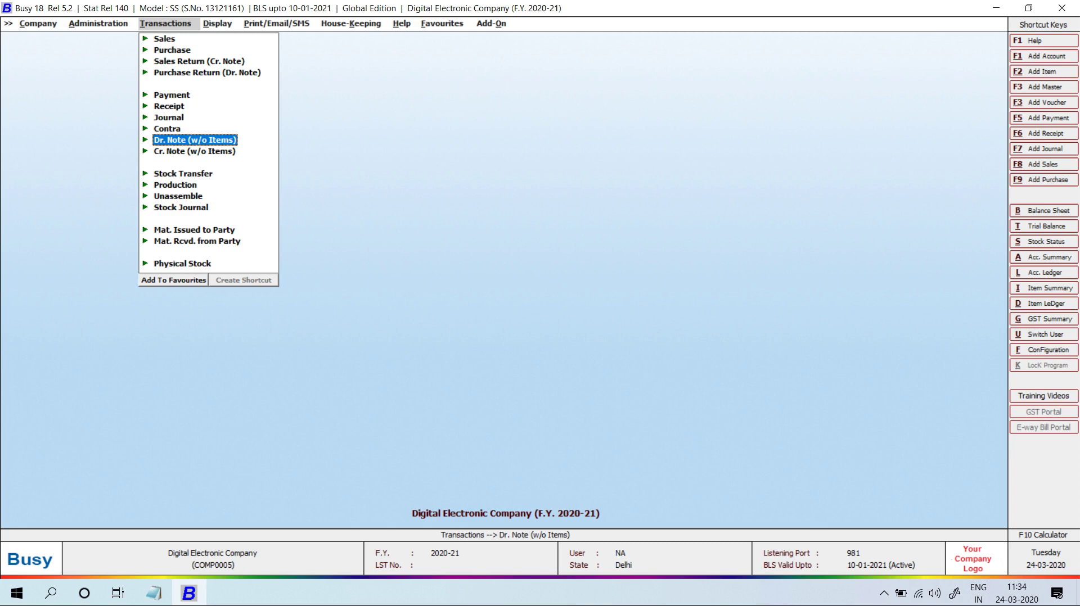
{"action": "key", "text": "Up"}
{"action": "key", "text": "Up"}
{"action": "key", "text": "Up"}
{"action": "key", "text": "Up"}
{"action": "key", "text": "Up"}
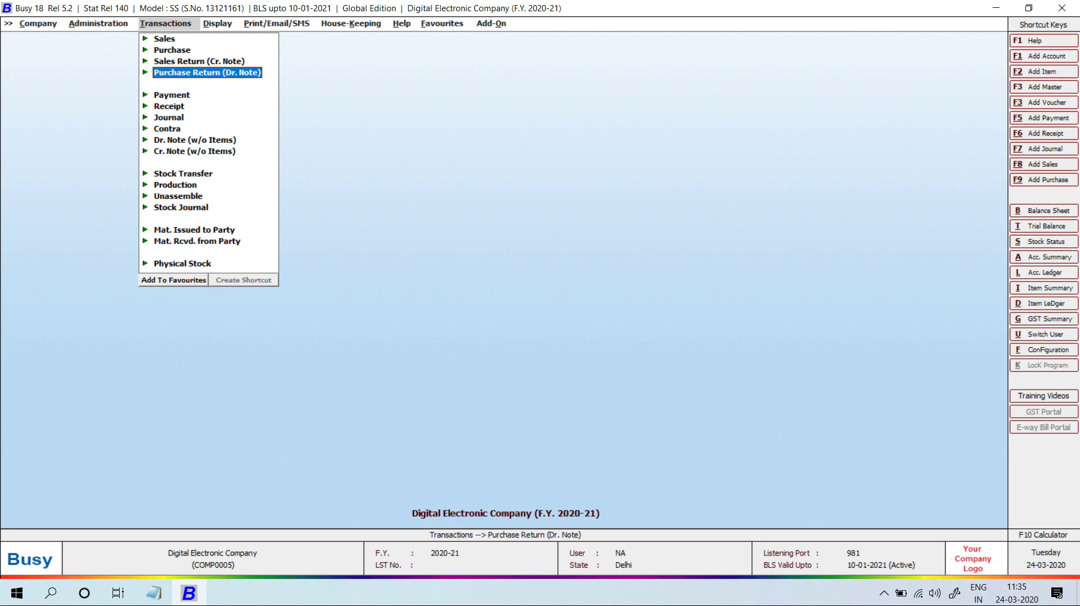
{"action": "left_click", "coordinate": [199, 61]}
{"action": "left_click", "coordinate": [207, 72]}
{"action": "key", "text": "Down"}
{"action": "key", "text": "Down"}
{"action": "key", "text": "Down"}
{"action": "key", "text": "Down"}
{"action": "key", "text": "Down"}
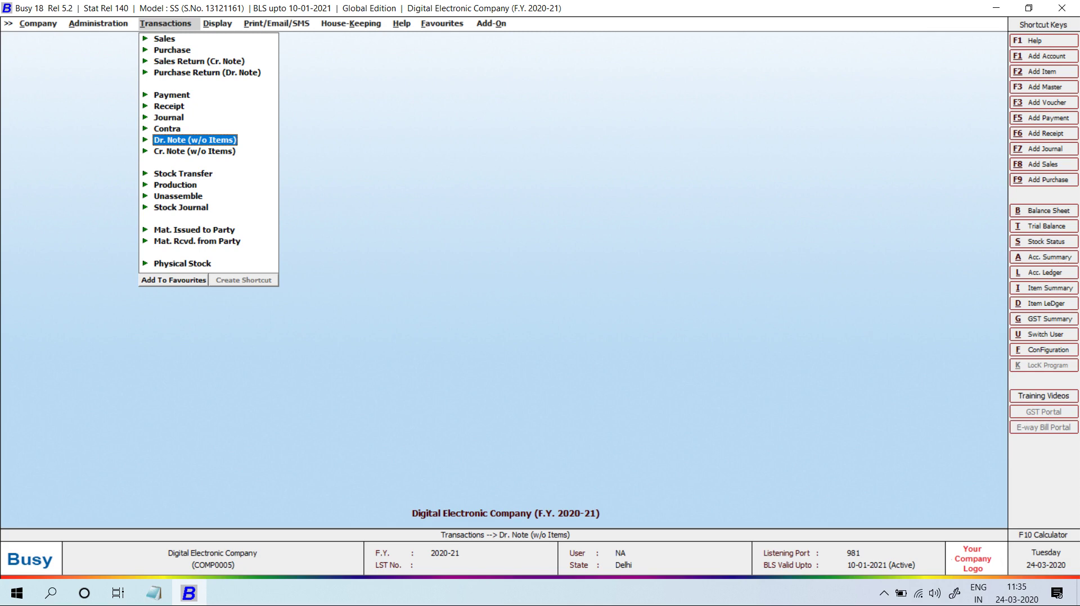
{"action": "key", "text": "Up"}
{"action": "key", "text": "Up"}
{"action": "key", "text": "Up"}
{"action": "key", "text": "Up"}
{"action": "key", "text": "Up"}
{"action": "key", "text": "Up"}
{"action": "key", "text": "Up"}
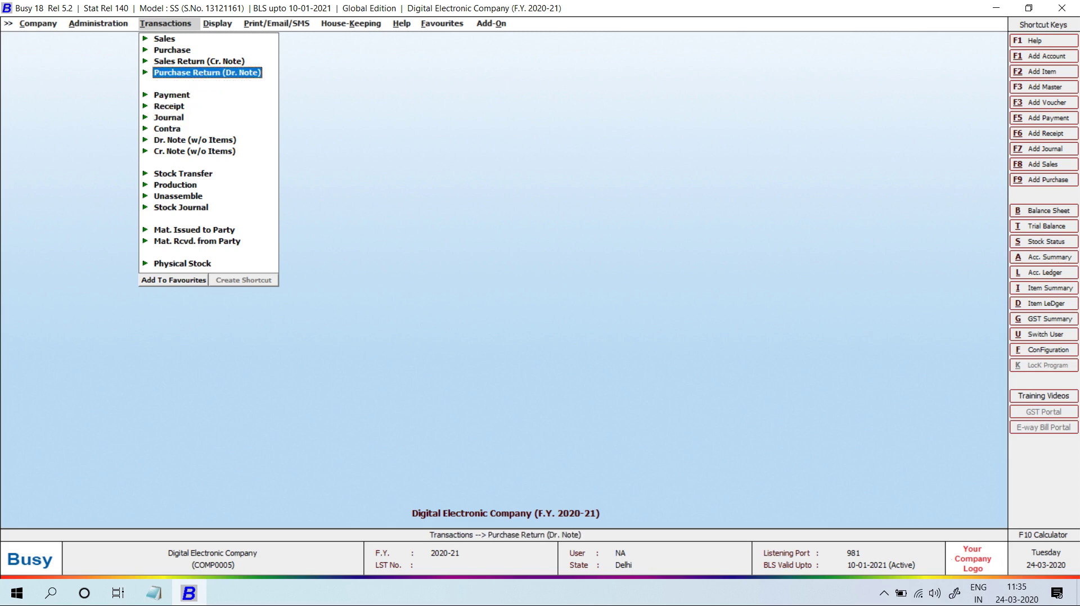
Step: Start a new purchase voucher dated 01-04-2020 with voucher number 201
{"action": "key", "text": "Return"}
{"action": "key", "text": "Down"}
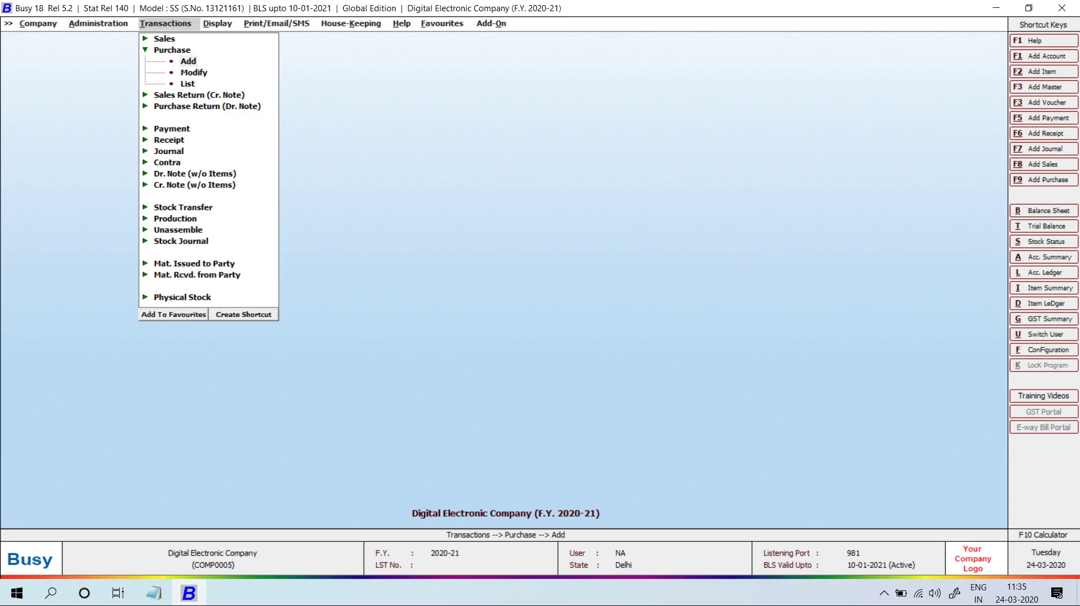
{"action": "key", "text": "Return"}
{"action": "key", "text": "Return"}
{"action": "type", "text": "1-04"}
{"action": "key", "text": "Return"}
{"action": "type", "text": "201"}
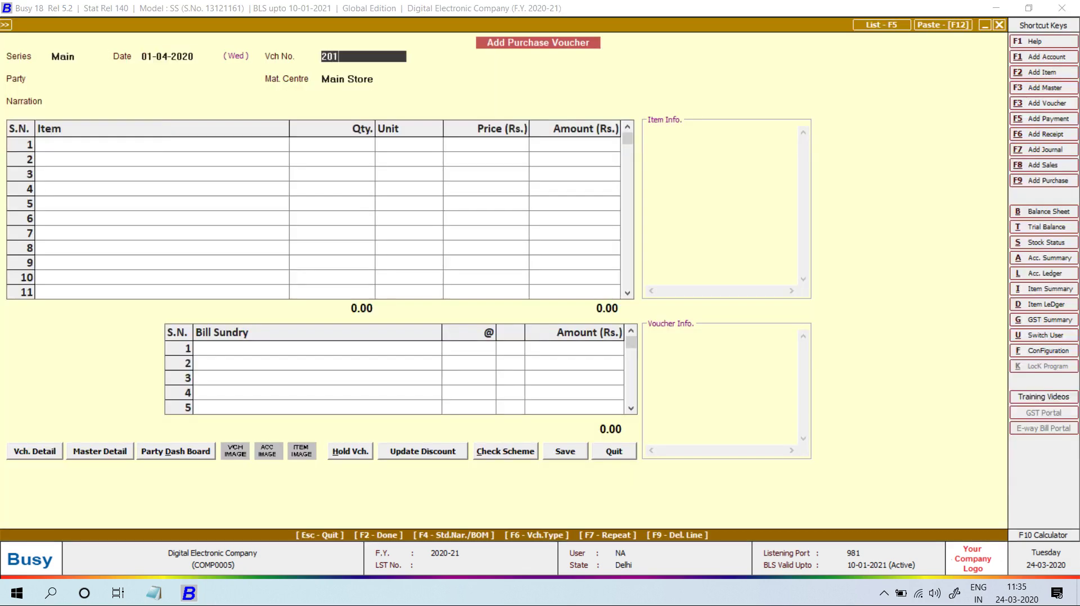
{"action": "key", "text": "Return"}
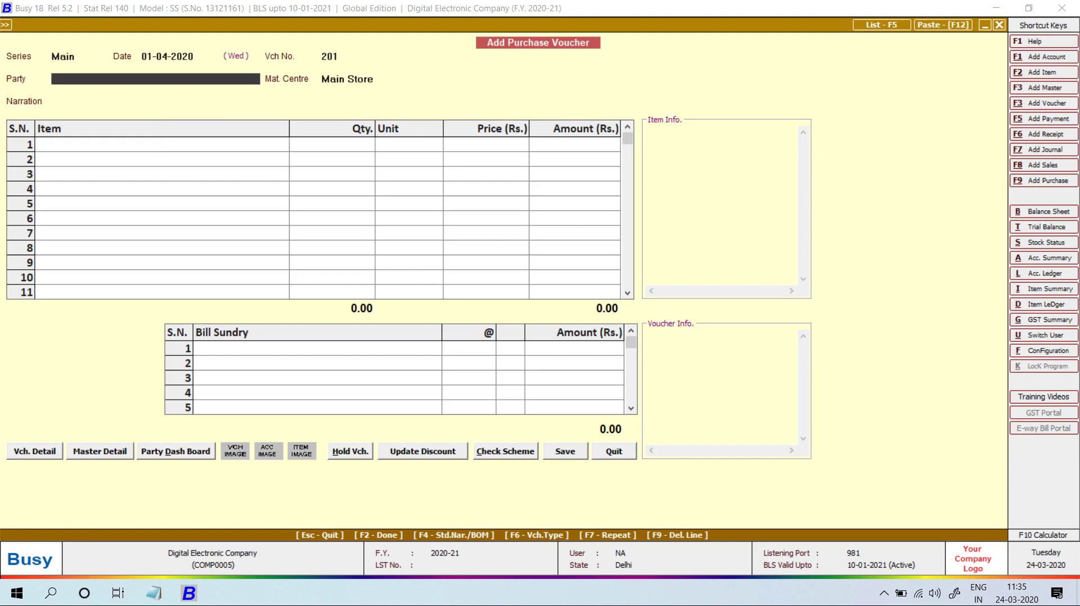
Step: Create the supplier's account under Sundry Creditors with bill-by-bill balancing set to N and use it as the purchase party
{"action": "key", "text": "F3"}
{"action": "type", "text": "KAMAL"}
{"action": "key", "text": "Return"}
{"action": "key", "text": "Return"}
{"action": "key", "text": "Return"}
{"action": "type", "text": "Sun"}
{"action": "key", "text": "Return"}
{"action": "key", "text": "Return"}
{"action": "key", "text": "Return"}
{"action": "key", "text": "Return"}
{"action": "key", "text": "Return"}
{"action": "key", "text": "Return"}
{"action": "key", "text": "Return"}
{"action": "key", "text": "Return"}
{"action": "key", "text": "Return"}
{"action": "key", "text": "Return"}
{"action": "key", "text": "Return"}
{"action": "key", "text": "n"}
{"action": "key", "text": "Return"}
{"action": "key", "text": "Return"}
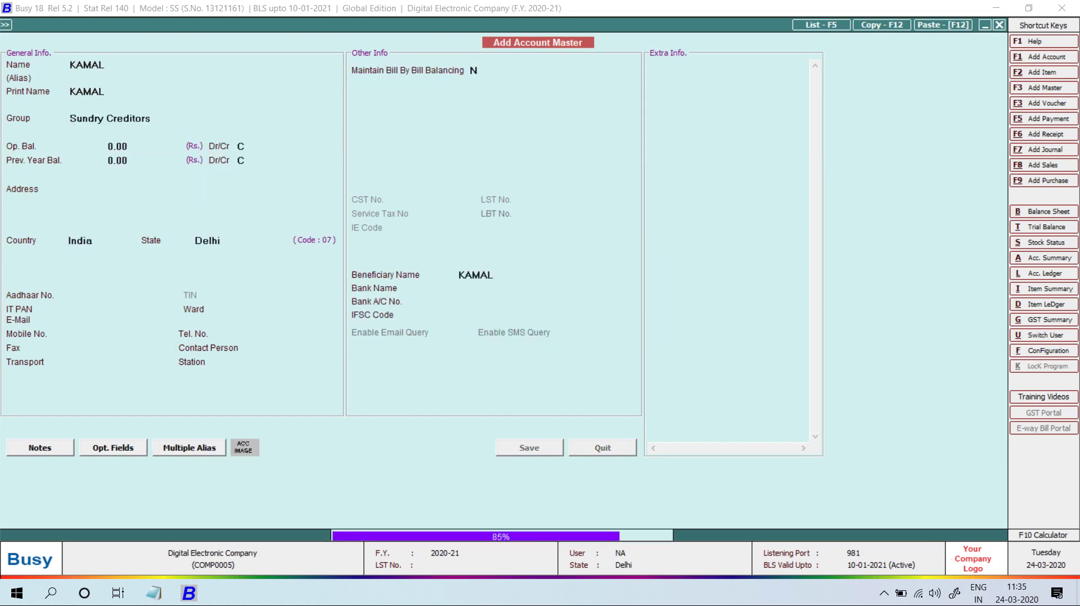
{"action": "key", "text": "Return"}
{"action": "key", "text": "Return"}
Step: Create the item master ITEM-1 in the General group with unit Pcs. and a purchase price of 120
{"action": "key", "text": "F2"}
{"action": "type", "text": "ITEM-1"}
{"action": "key", "text": "Return"}
{"action": "key", "text": "Return"}
{"action": "key", "text": "Return"}
{"action": "key", "text": "Return"}
{"action": "key", "text": "Return"}
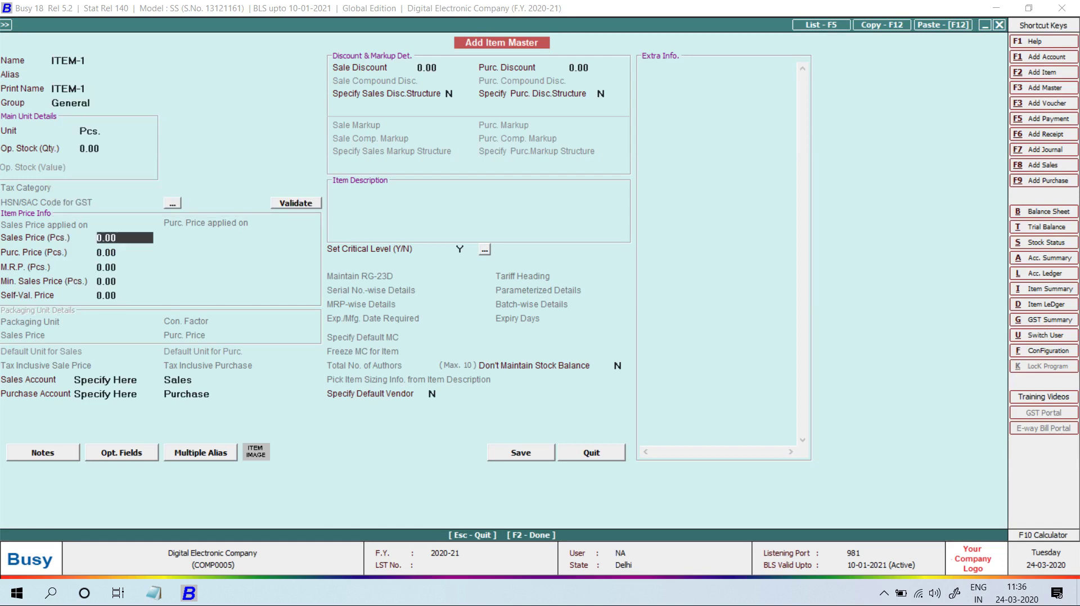
{"action": "key", "text": "Return"}
{"action": "type", "text": "120"}
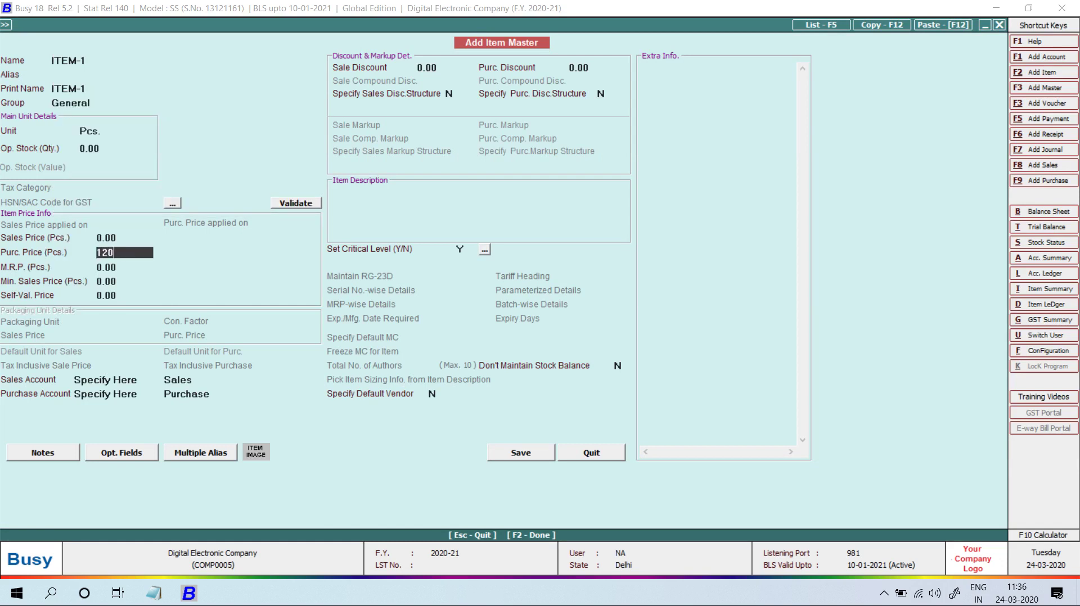
{"action": "key", "text": "Return"}
{"action": "key", "text": "F2"}
Step: Enter 100 Pcs. of ITEM-1 at 120.00 on the first row, save the purchase voucher and leave purchase entry
{"action": "key", "text": "Return"}
{"action": "type", "text": "100"}
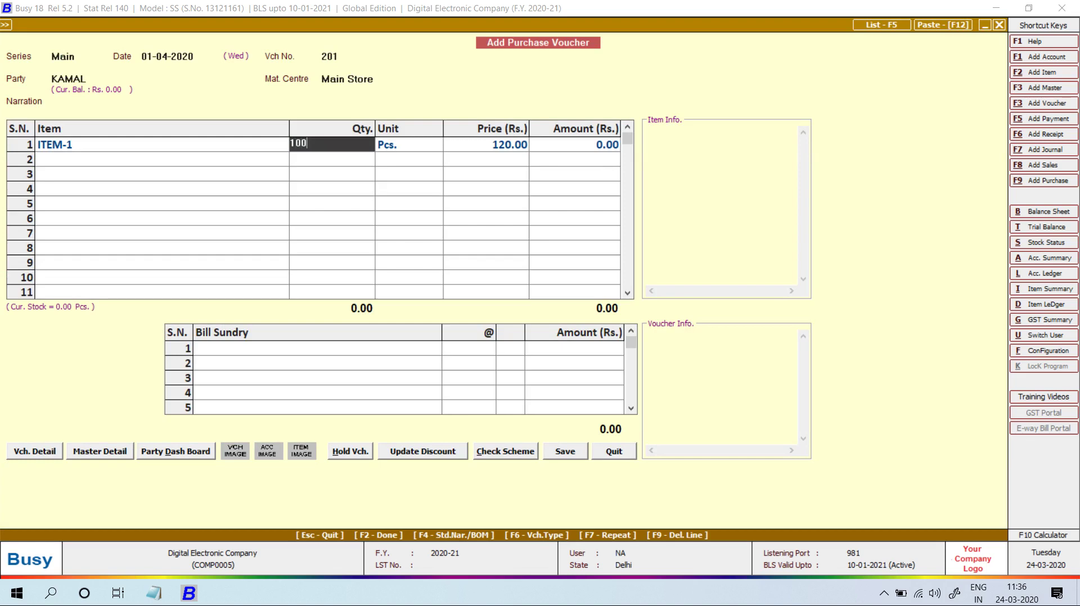
{"action": "key", "text": "Return"}
{"action": "key", "text": "Return"}
{"action": "key", "text": "Return"}
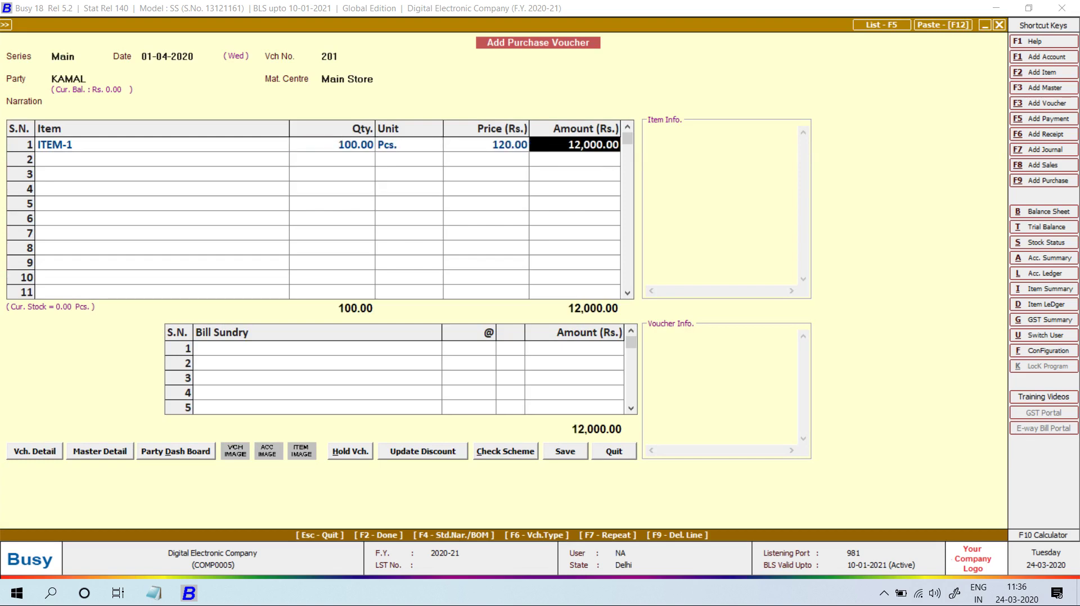
{"action": "key", "text": "Return"}
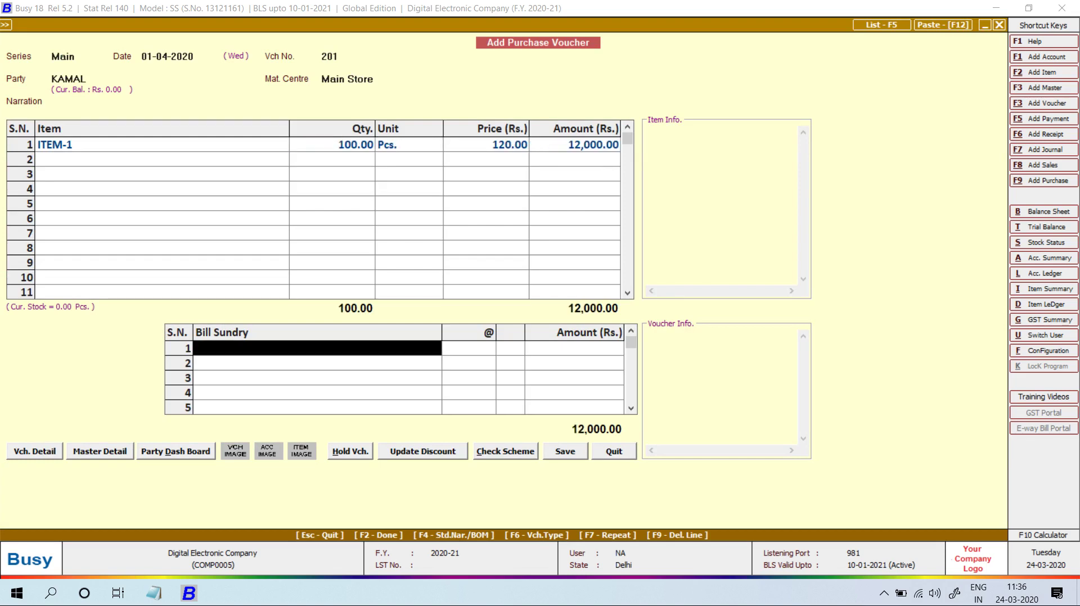
{"action": "key", "text": "Return"}
{"action": "key", "text": "F2"}
{"action": "key", "text": "Return"}
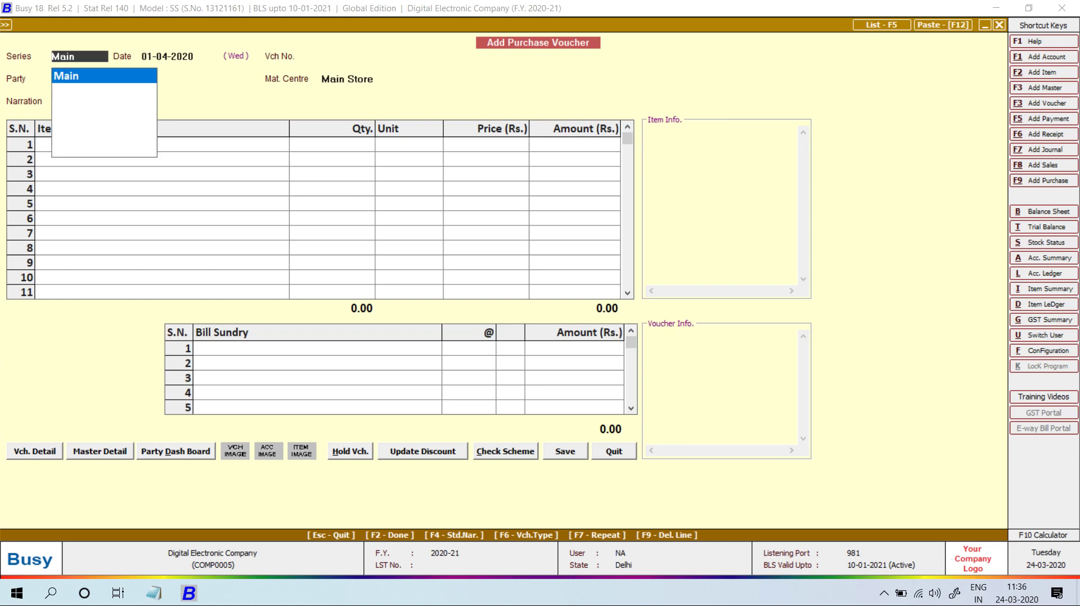
{"action": "key", "text": "Escape"}
{"action": "key", "text": "Escape"}
Step: Start a purchase return (debit note) voucher in series Main dated 20-04-2020
{"action": "key", "text": "Down"}
{"action": "key", "text": "Down"}
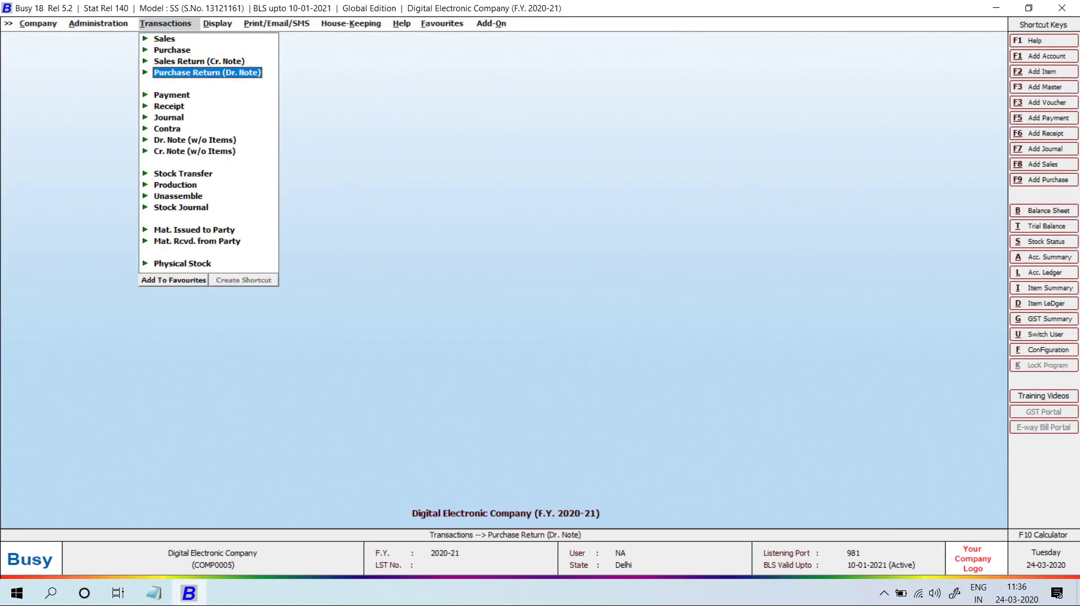
{"action": "key", "text": "Return"}
{"action": "key", "text": "Return"}
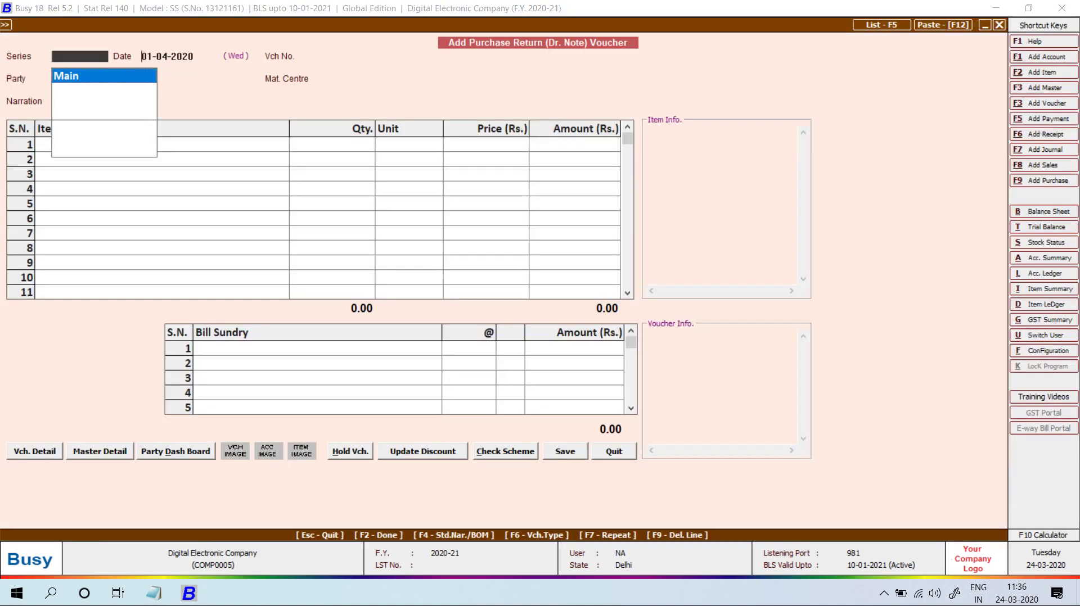
{"action": "key", "text": "Return"}
{"action": "type", "text": "20-04"}
{"action": "key", "text": "Return"}
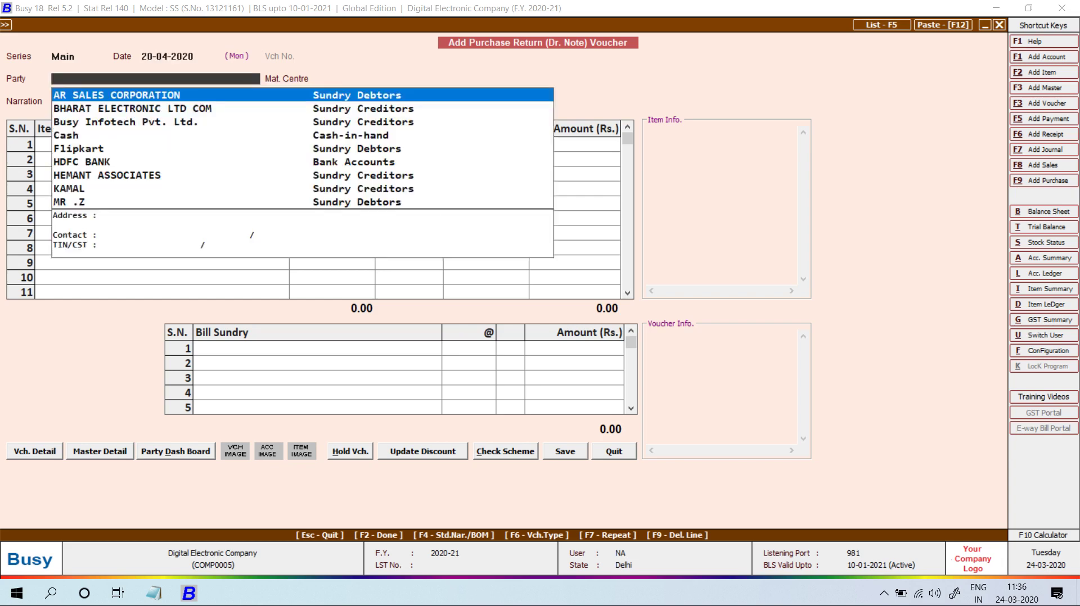
Step: Select the newly created supplier as party and reference original purchase voucher 201 dated 01-04-2020
{"action": "type", "text": "KAMAL"}
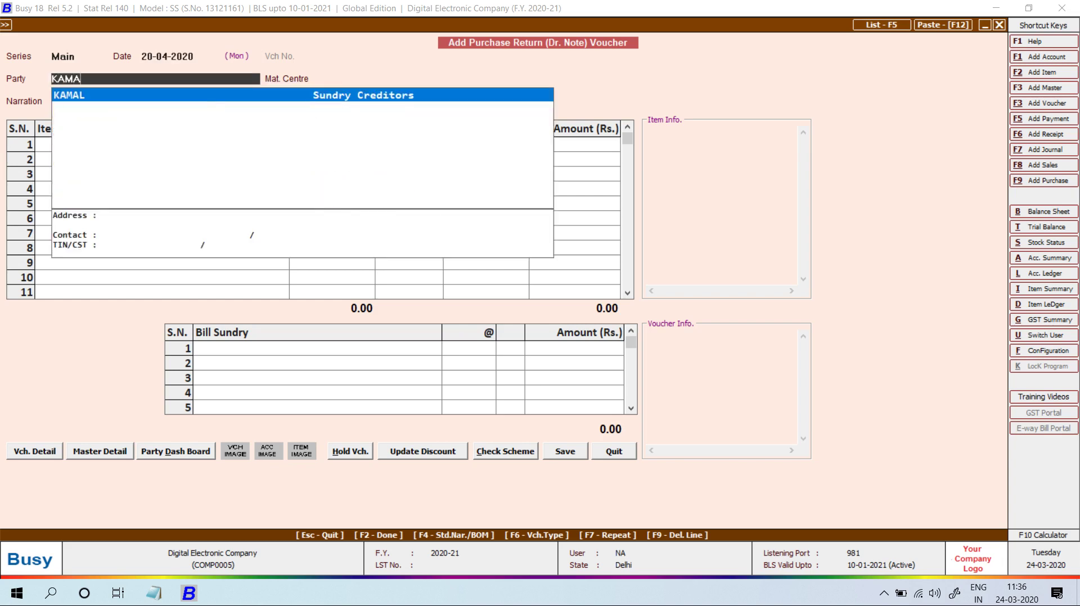
{"action": "key", "text": "Return"}
{"action": "type", "text": "201"}
{"action": "key", "text": "Return"}
{"action": "key", "text": "Return"}
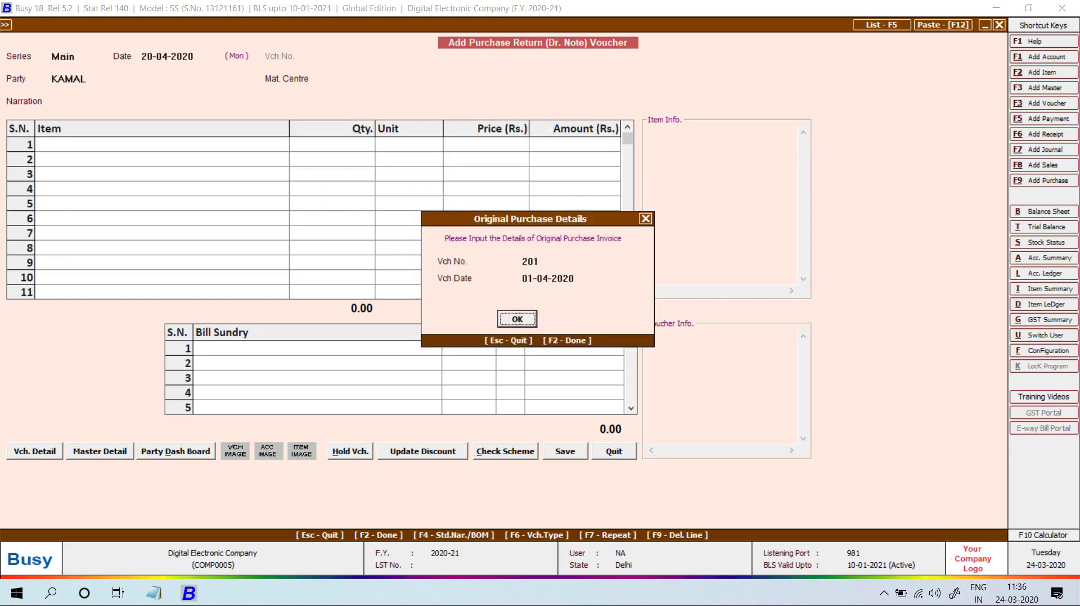
{"action": "key", "text": "Return"}
{"action": "key", "text": "Return"}
Step: Enter 10 Pcs. of ITEM-1 at 120.00 as the returned goods, save the voucher and leave purchase return entry
{"action": "type", "text": "ITE"}
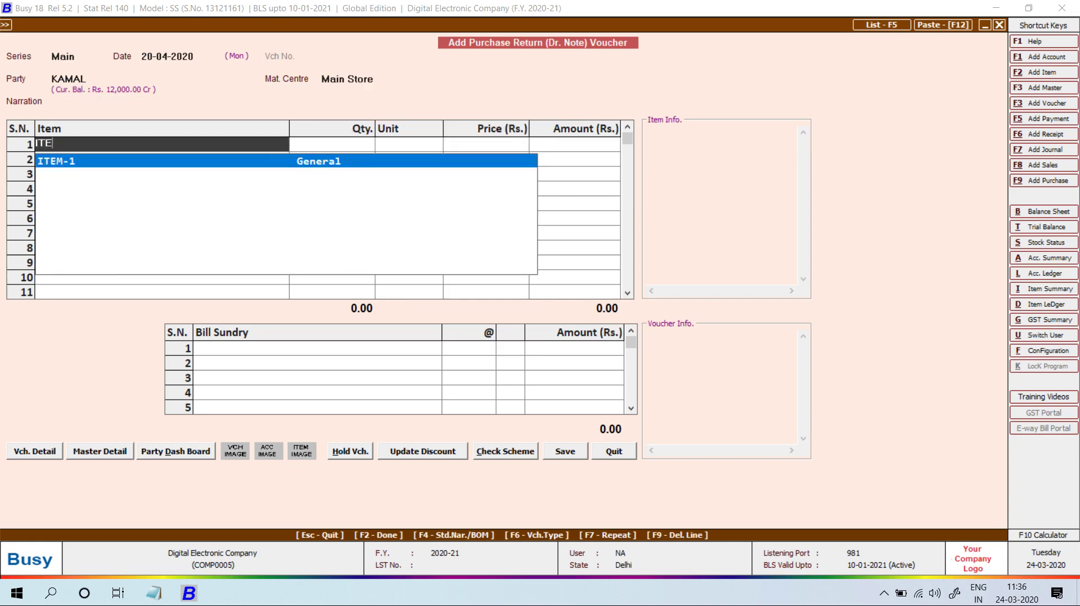
{"action": "key", "text": "Return"}
{"action": "type", "text": "10"}
{"action": "key", "text": "Return"}
{"action": "key", "text": "Return"}
{"action": "key", "text": "Return"}
{"action": "key", "text": "Return"}
{"action": "key", "text": "Return"}
{"action": "key", "text": "Return"}
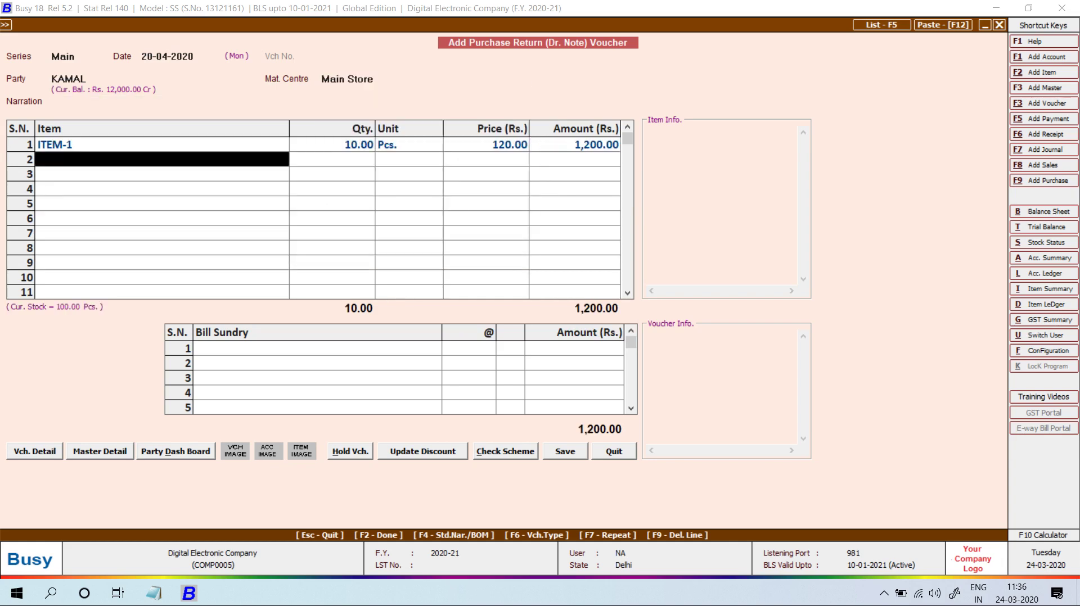
{"action": "key", "text": "Return"}
{"action": "key", "text": "Return"}
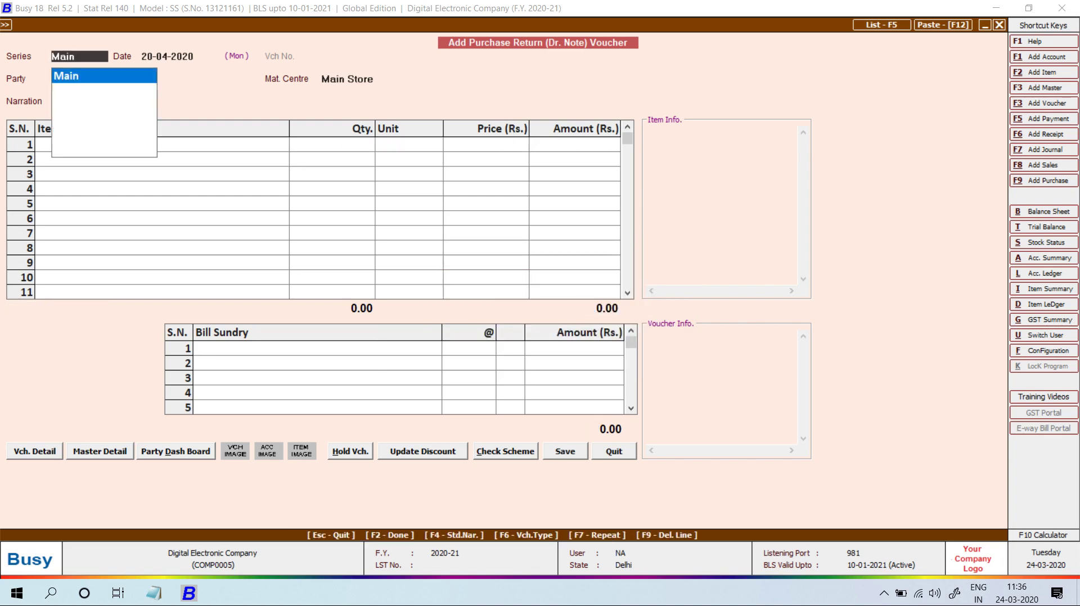
{"action": "key", "text": "Escape"}
{"action": "key", "text": "Escape"}
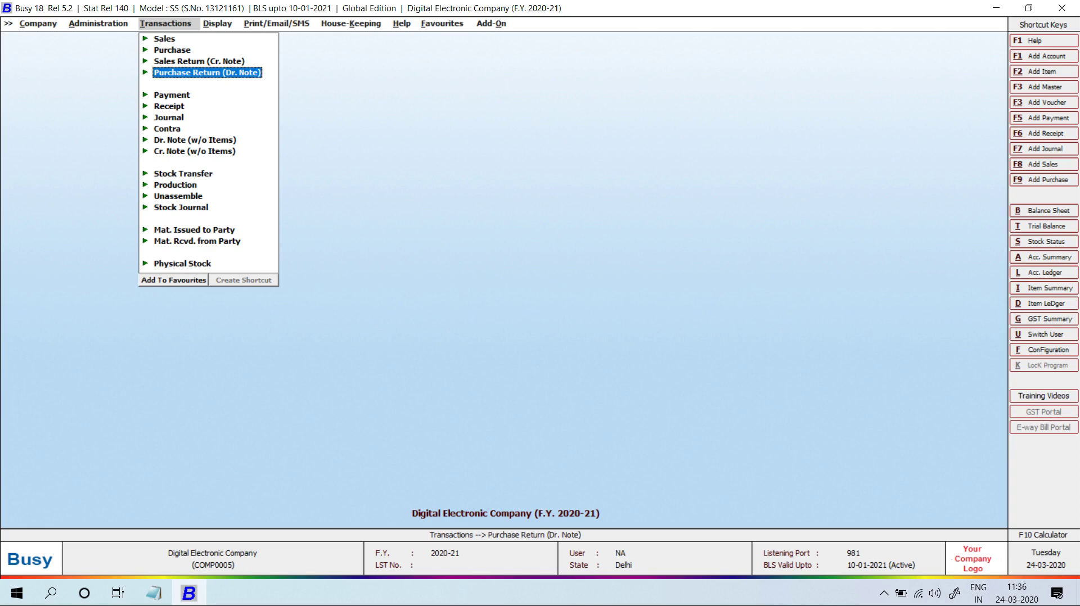
{"action": "key", "text": "Down"}
{"action": "key", "text": "Down"}
{"action": "key", "text": "Down"}
{"action": "key", "text": "Down"}
{"action": "key", "text": "Down"}
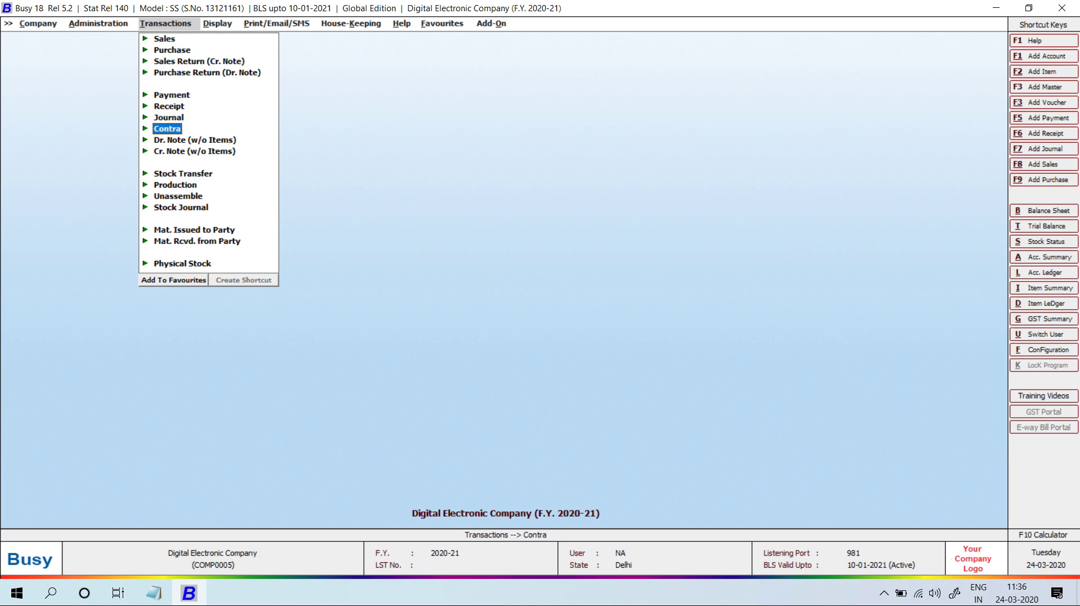
Step: Open Microsoft Office Excel 2007
{"action": "key", "text": "super"}
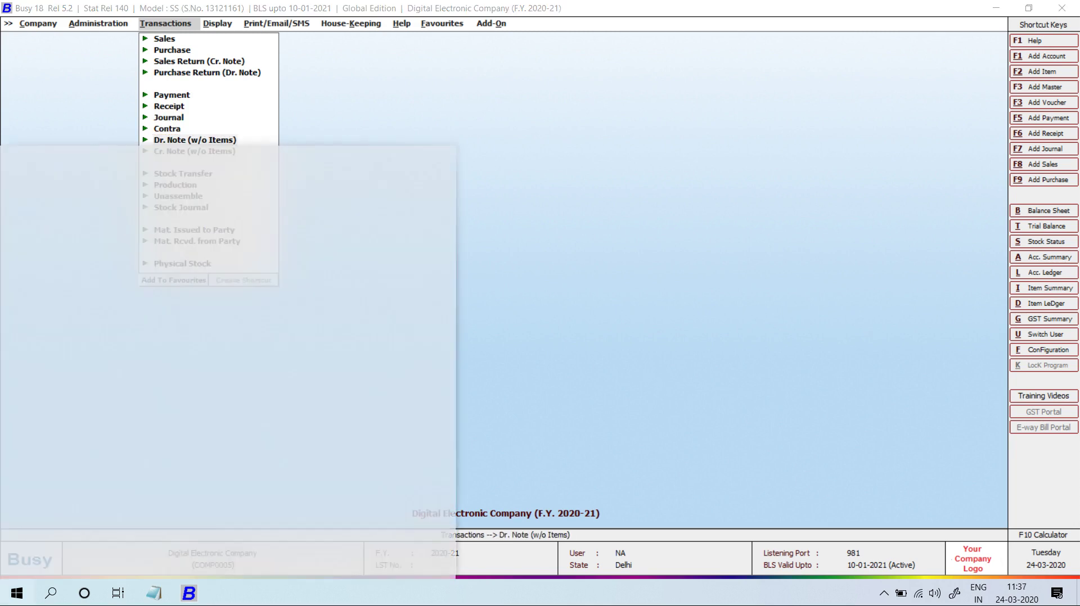
{"action": "type", "text": "EX"}
{"action": "key", "text": "Down"}
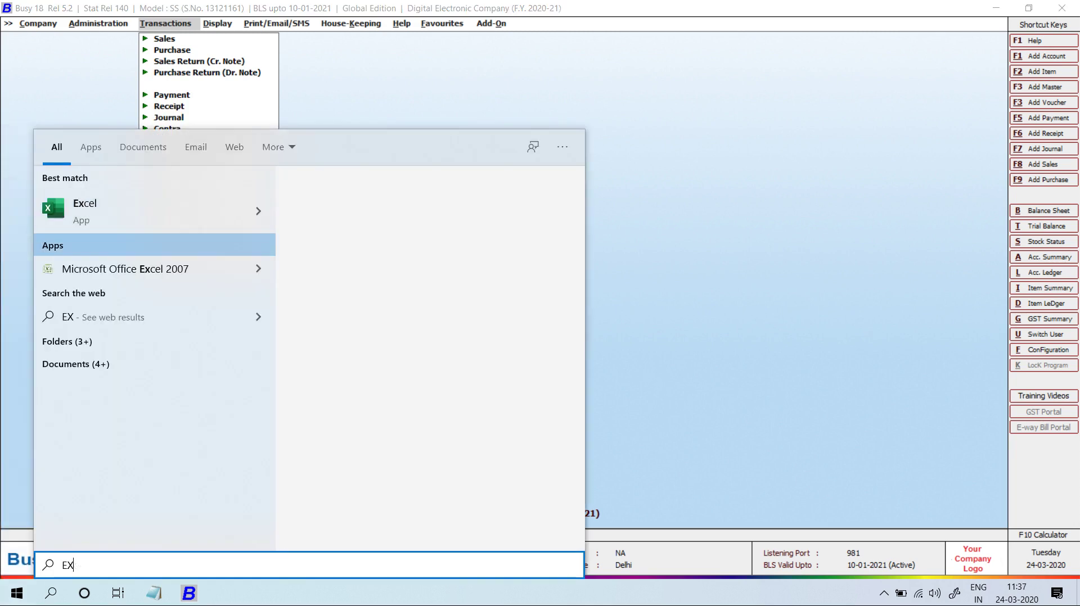
{"action": "key", "text": "Return"}
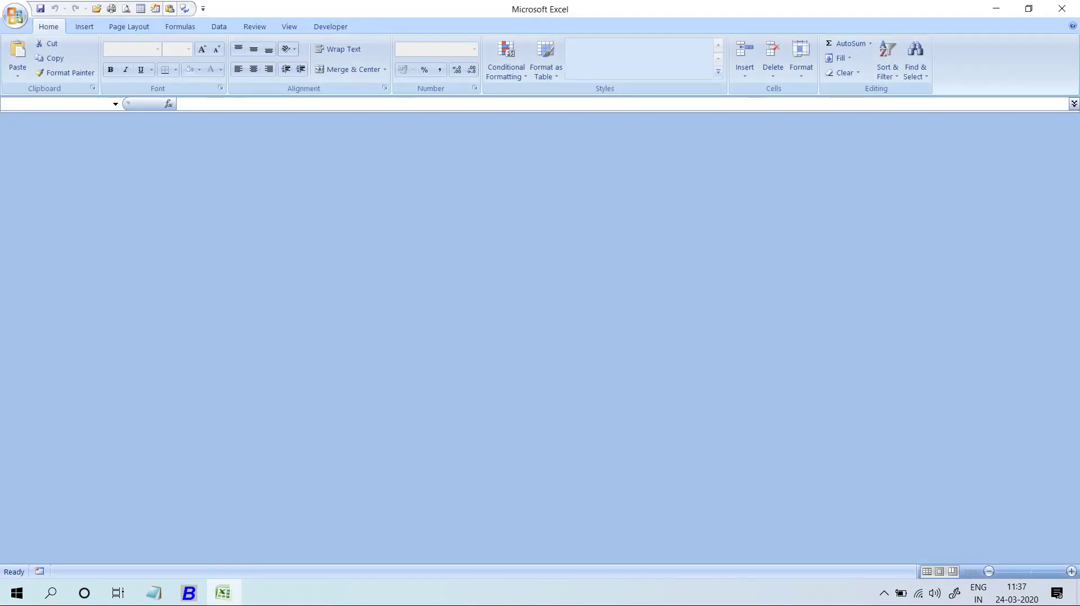
Step: Enter the label Q1 in cell B3 of the blank workbook
{"action": "key", "text": "Down"}
{"action": "key", "text": "Down"}
{"action": "key", "text": "Right"}
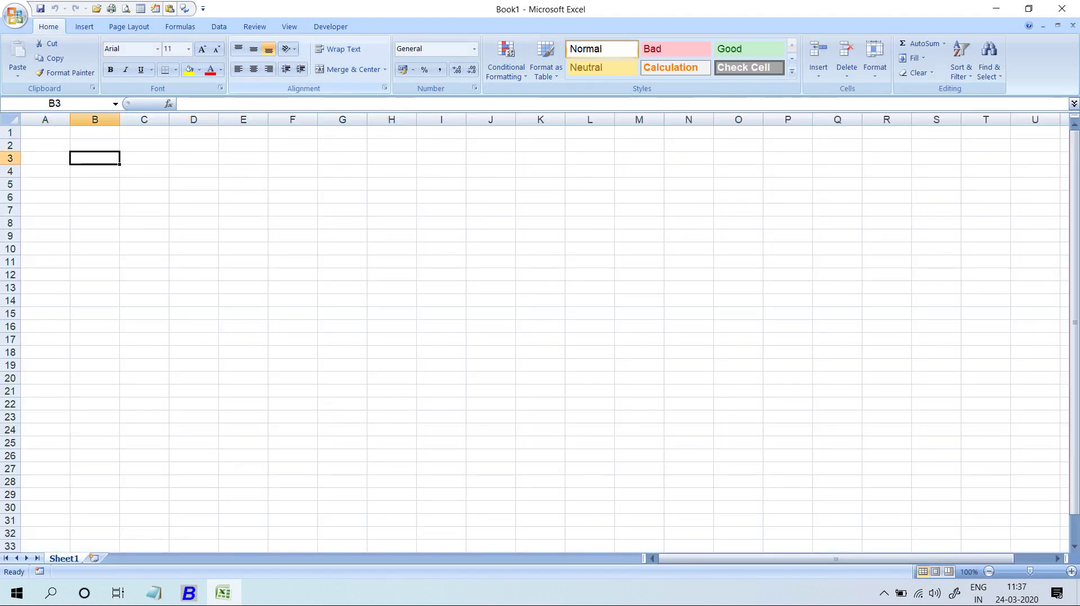
{"action": "type", "text": "Q1"}
{"action": "key", "text": "Left"}
Step: Enter the column headings QTY in cell C5 and RATE in cell D5
{"action": "key", "text": "Right"}
{"action": "key", "text": "Down"}
{"action": "key", "text": "Down"}
{"action": "key", "text": "Right"}
{"action": "type", "text": "QTY"}
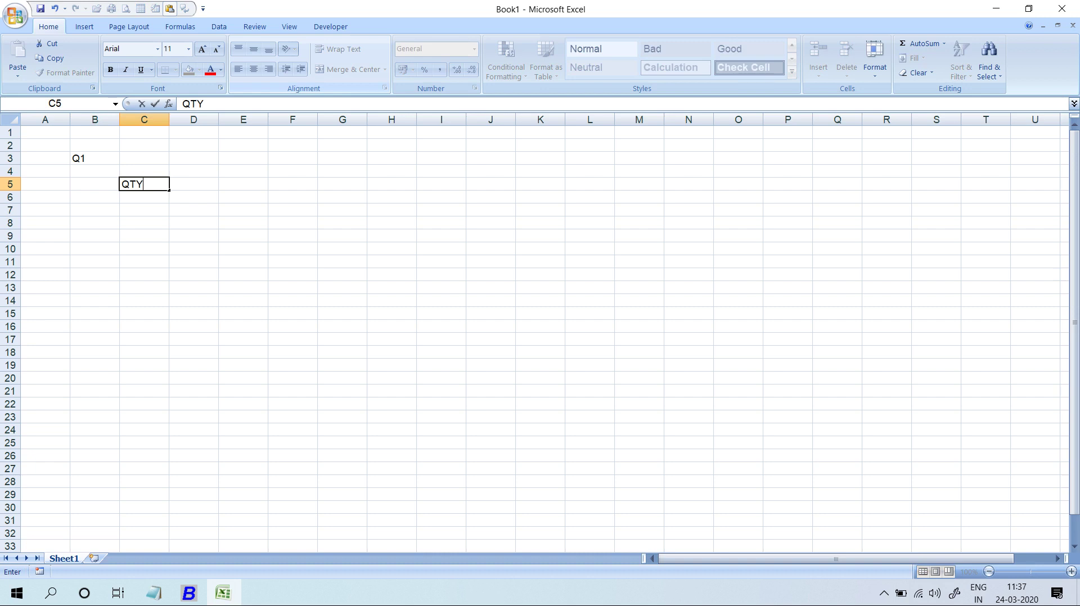
{"action": "key", "text": "Left"}
{"action": "key", "text": "Right"}
{"action": "key", "text": "Right"}
{"action": "type", "text": "RATE"}
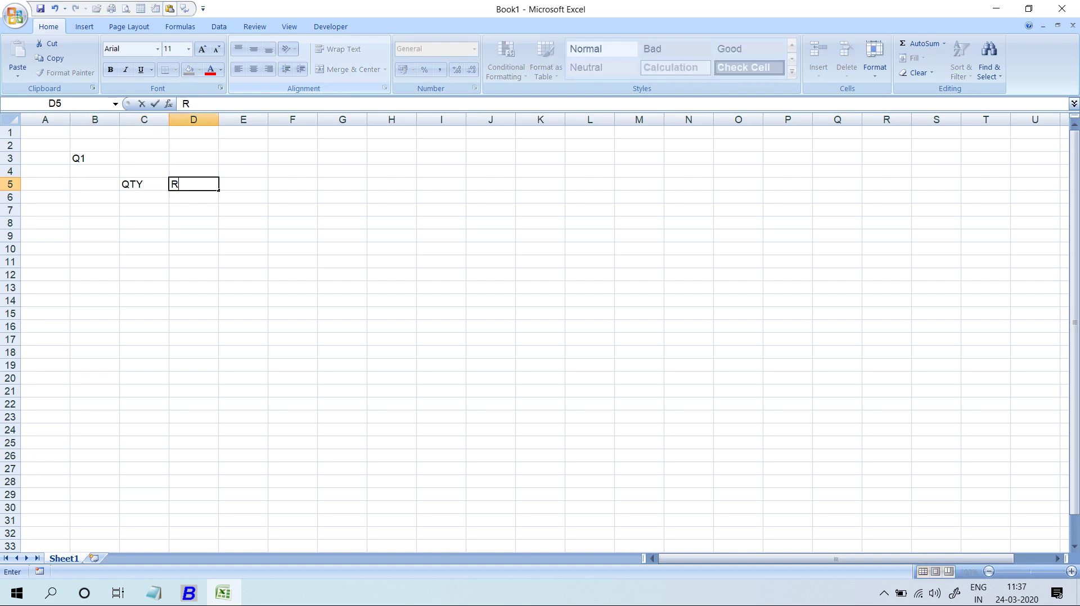
Step: Add the column heading AMOUNT in cell E5
{"action": "key", "text": "Left"}
{"action": "key", "text": "Up"}
{"action": "key", "text": "Right"}
{"action": "key", "text": "Right"}
{"action": "key", "text": "Down"}
{"action": "type", "text": "A"}
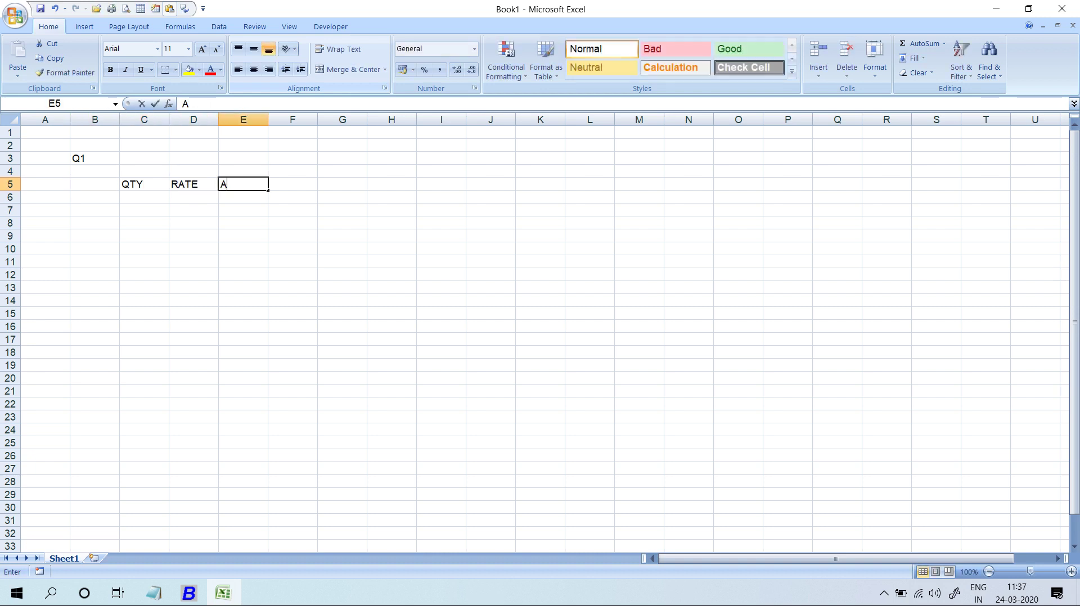
{"action": "type", "text": "MOUNT"}
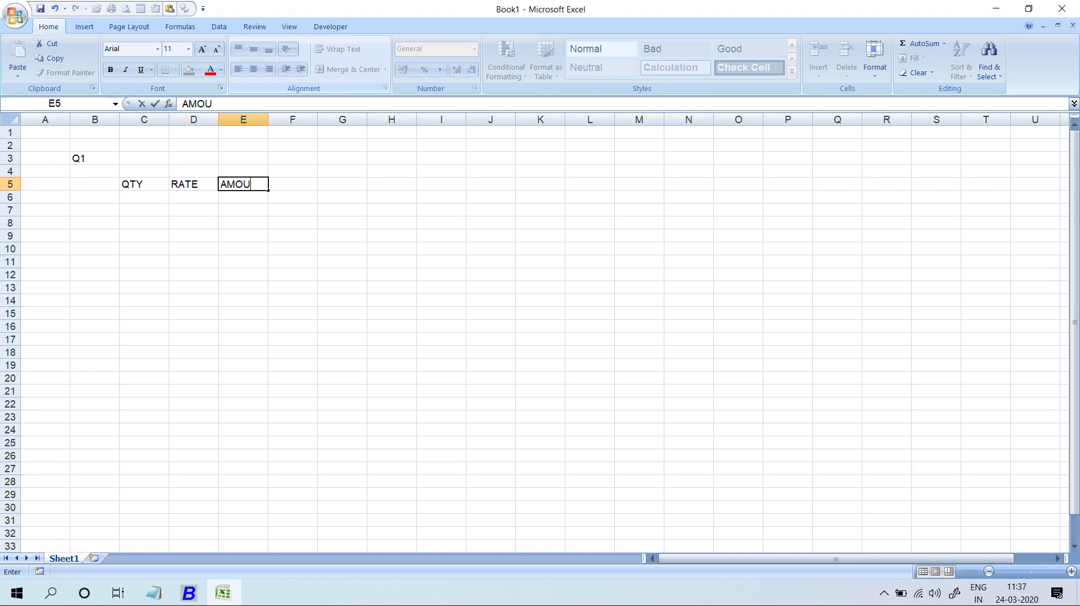
Step: Enter a quantity of 100 in cell C6 and a rate of 11 in cell D6
{"action": "key", "text": "Left"}
{"action": "key", "text": "Left"}
{"action": "key", "text": "Down"}
{"action": "type", "text": "100"}
{"action": "key", "text": "Left"}
{"action": "key", "text": "Up"}
{"action": "key", "text": "Right"}
{"action": "key", "text": "Right"}
{"action": "key", "text": "Down"}
{"action": "type", "text": "1"}
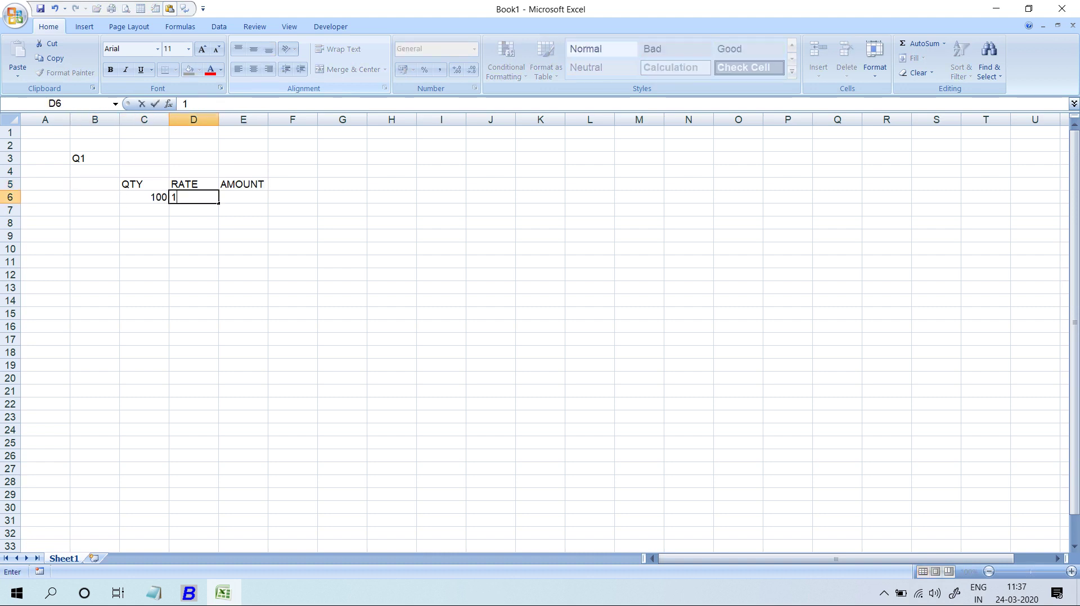
{"action": "type", "text": "1"}
{"action": "key", "text": "Left"}
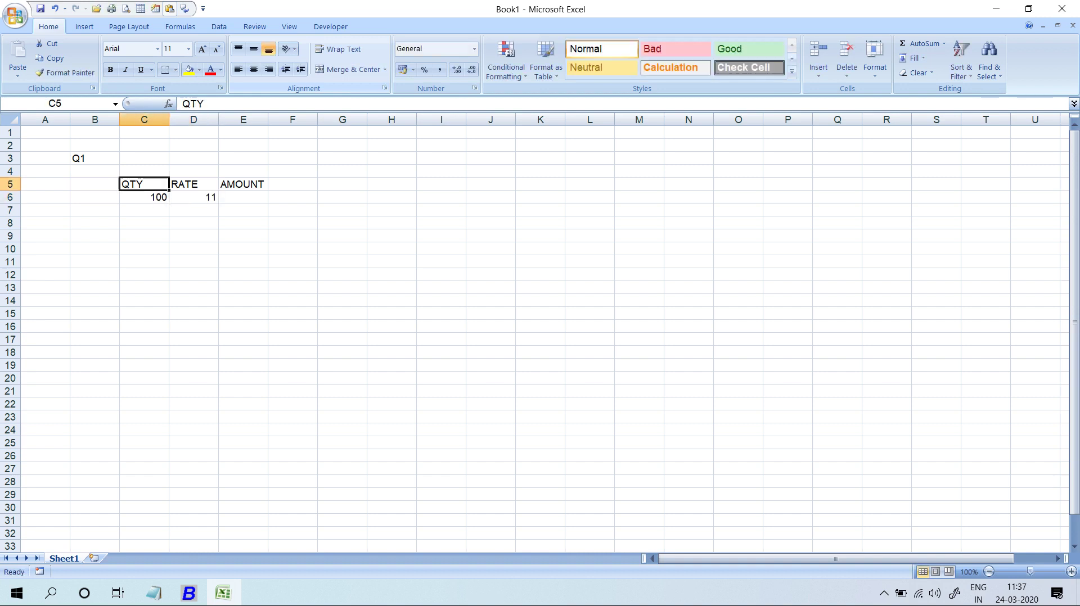
Step: Calculate the amount in cell E6 with the formula =C6*D6
{"action": "key", "text": "Up"}
{"action": "key", "text": "Right"}
{"action": "key", "text": "Right"}
{"action": "key", "text": "Down"}
{"action": "type", "text": "="}
{"action": "key", "text": "Left"}
{"action": "key", "text": "Left"}
{"action": "type", "text": "+"}
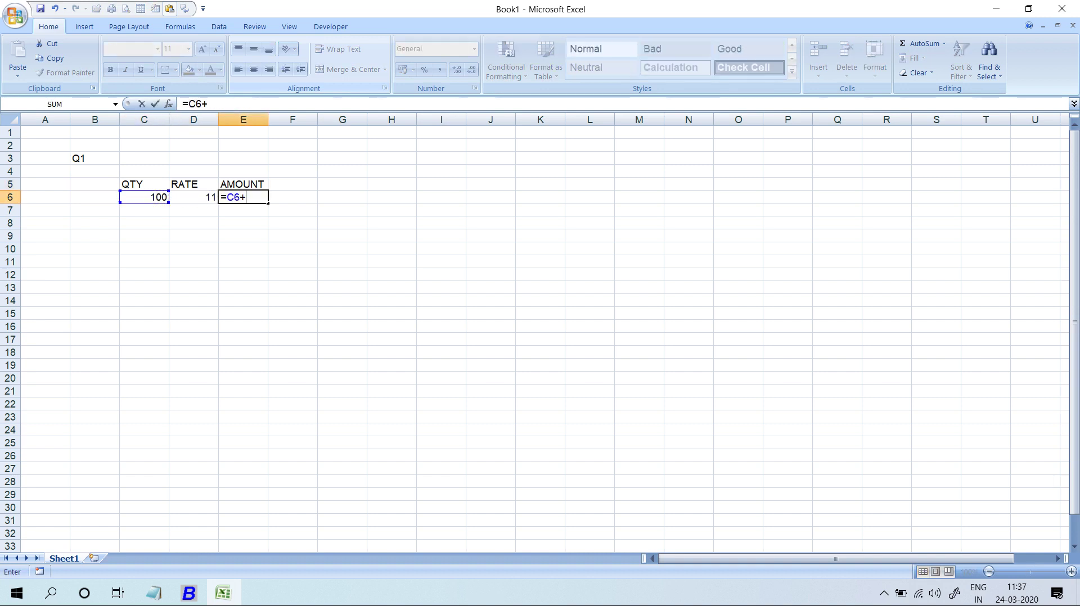
{"action": "key", "text": "BackSpace"}
{"action": "type", "text": "*"}
{"action": "key", "text": "Left"}
{"action": "key", "text": "Return"}
{"action": "key", "text": "Down"}
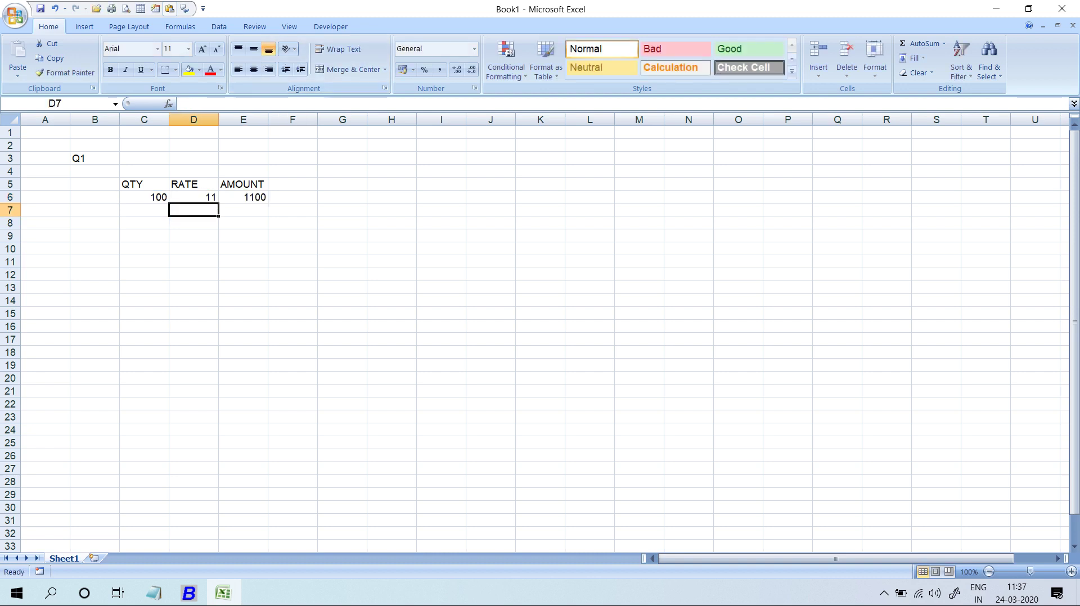
Step: Copy the QTY, RATE and AMOUNT block C5:E6 and paste it starting at cell C10
{"action": "left_click_drag", "start_coordinate": [144, 184], "coordinate": [243, 197]}
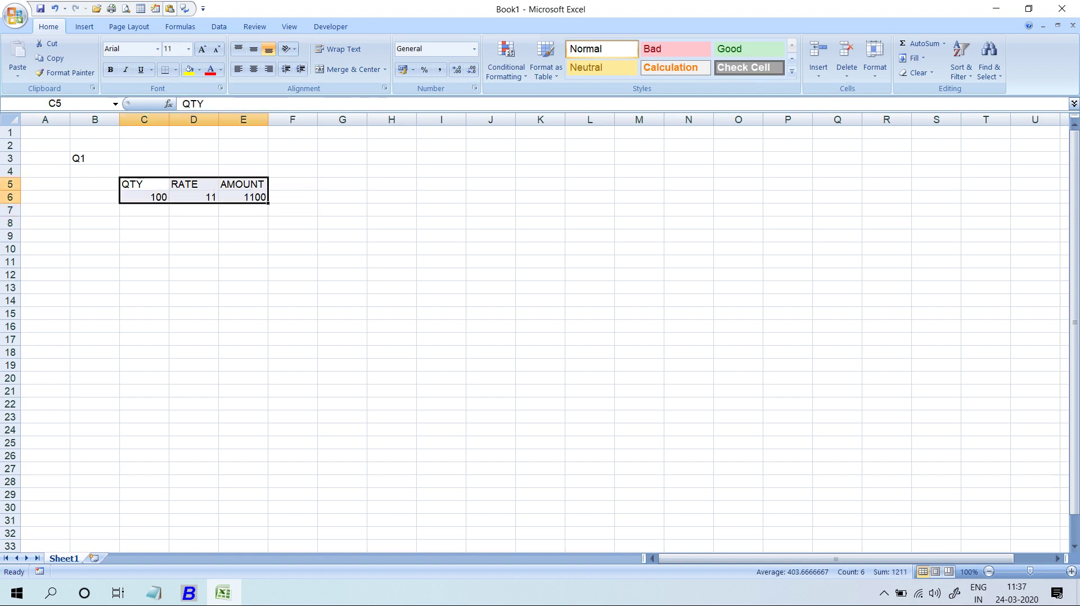
{"action": "key", "text": "ctrl+c"}
{"action": "key", "text": "Down"}
{"action": "key", "text": "Down"}
{"action": "key", "text": "Down"}
{"action": "key", "text": "Down"}
{"action": "key", "text": "Down"}
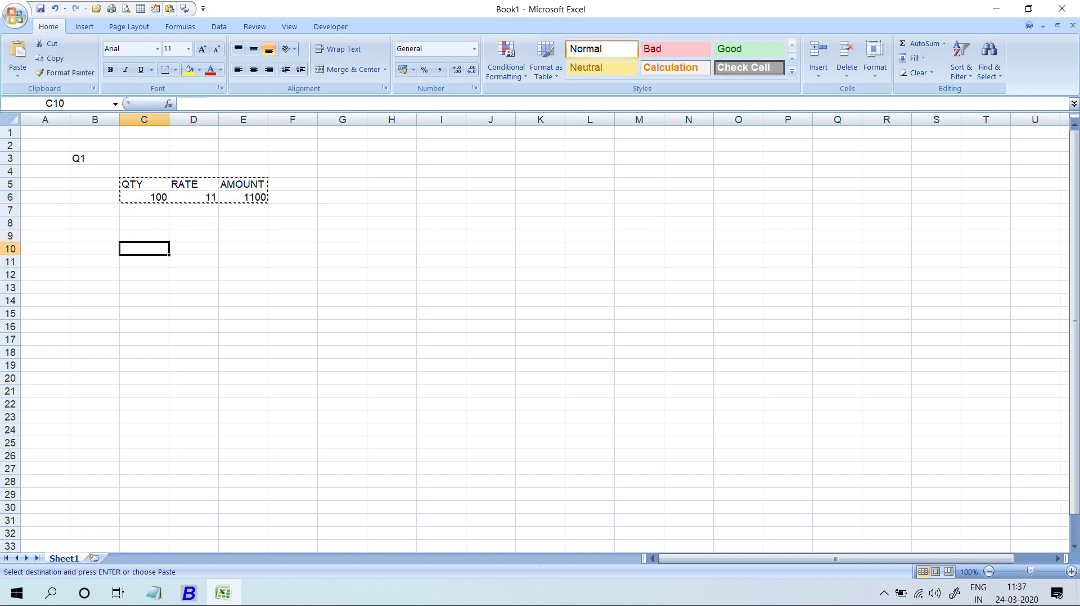
{"action": "key", "text": "ctrl+v"}
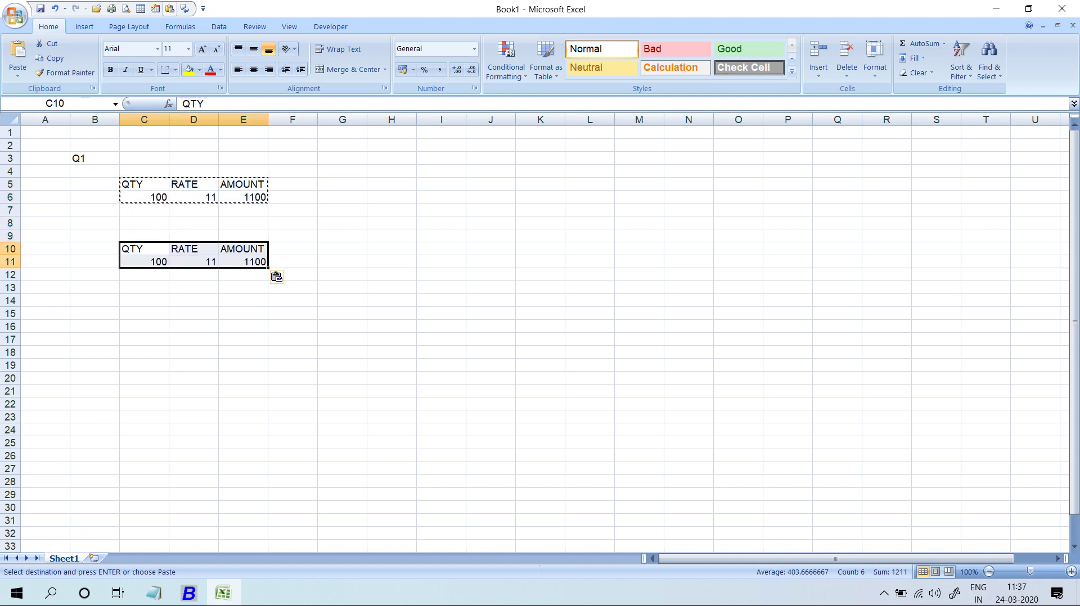
Step: Set the rate in cell D11 of the copied block to 10
{"action": "key", "text": "Right"}
{"action": "key", "text": "Down"}
{"action": "type", "text": "10"}
{"action": "key", "text": "Left"}
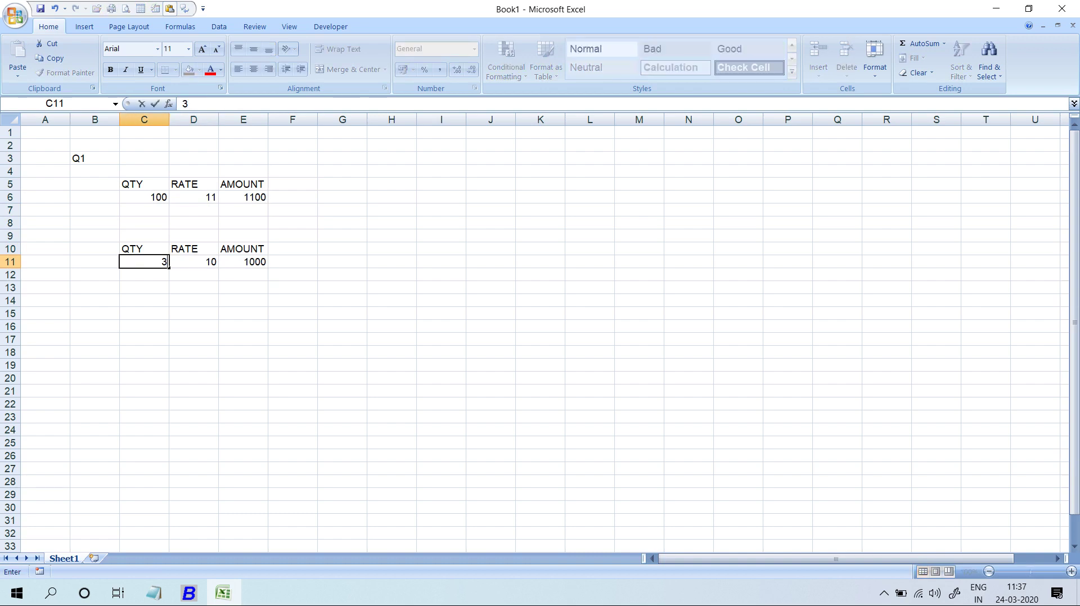
Step: Set the advanced editing option so the selection moves Down after Enter is pressed
{"action": "left_click", "coordinate": [15, 17]}
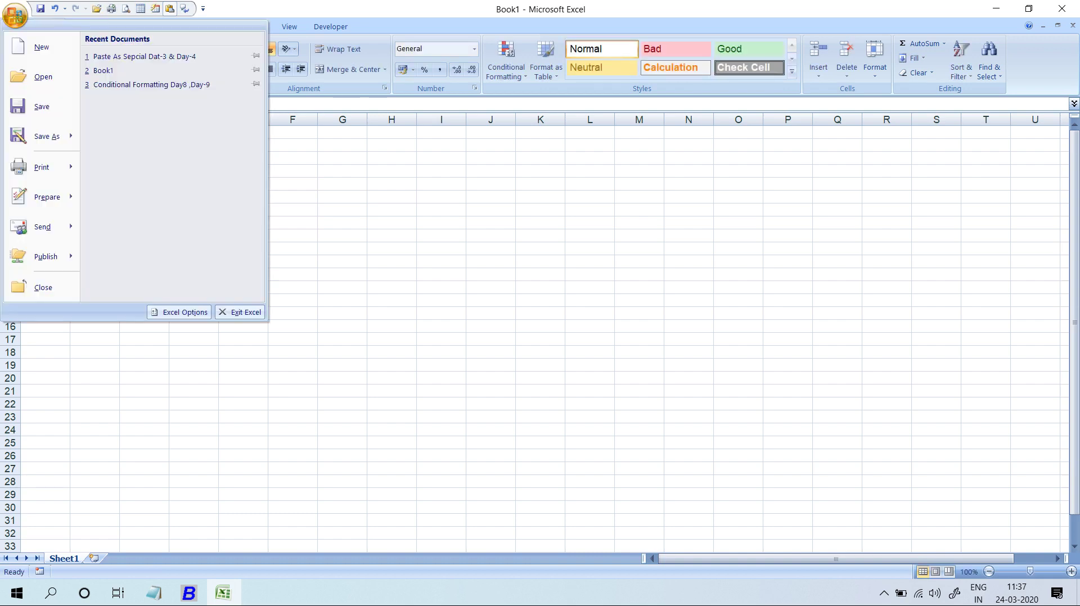
{"action": "left_click", "coordinate": [180, 312]}
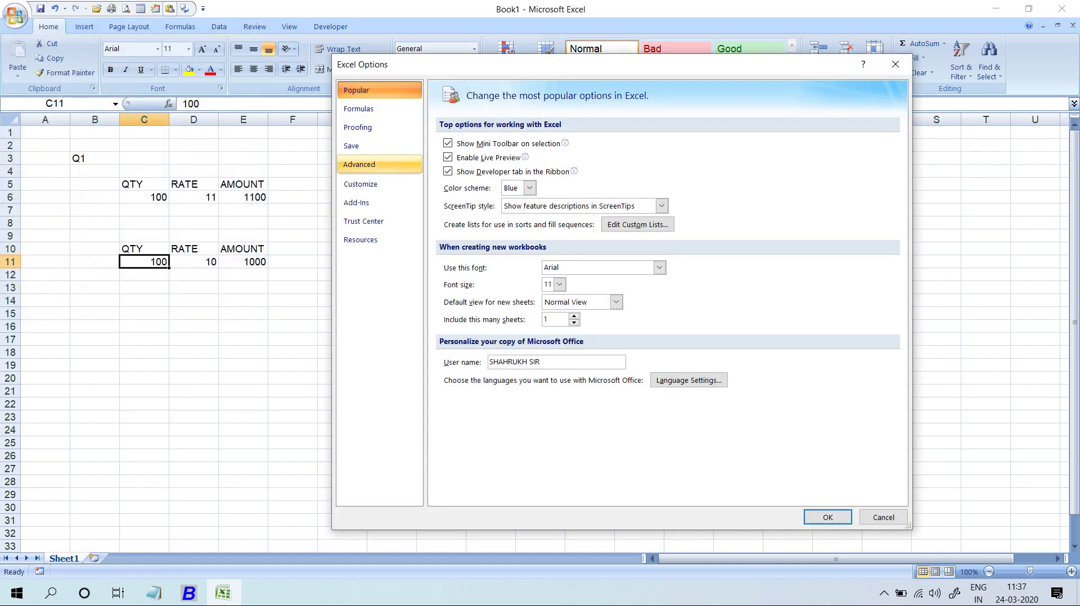
{"action": "left_click", "coordinate": [359, 164]}
{"action": "left_click", "coordinate": [522, 160]}
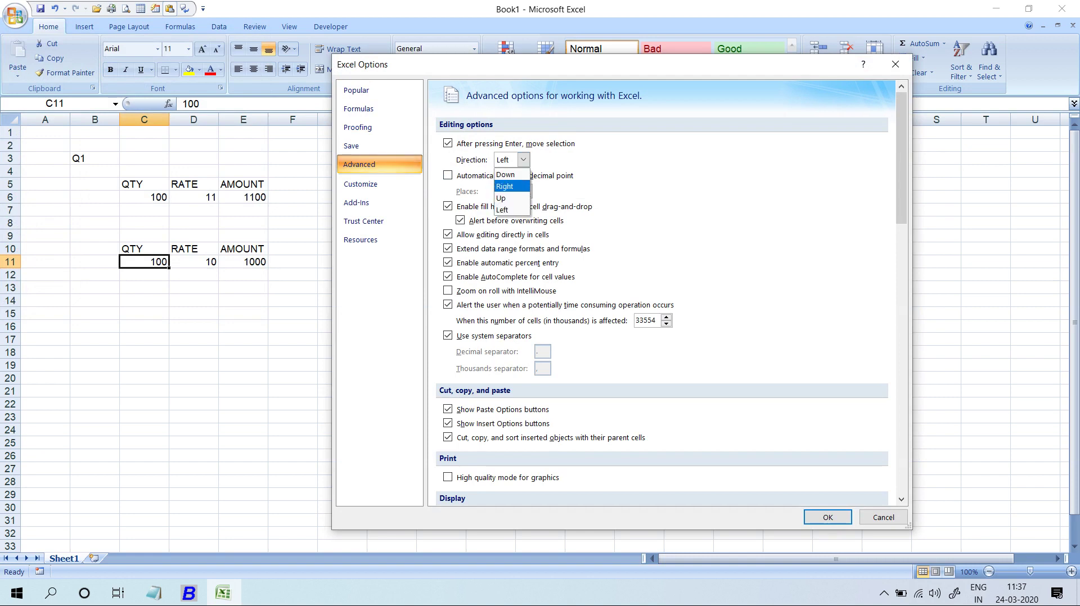
{"action": "left_click", "coordinate": [505, 167]}
{"action": "left_click", "coordinate": [827, 518]}
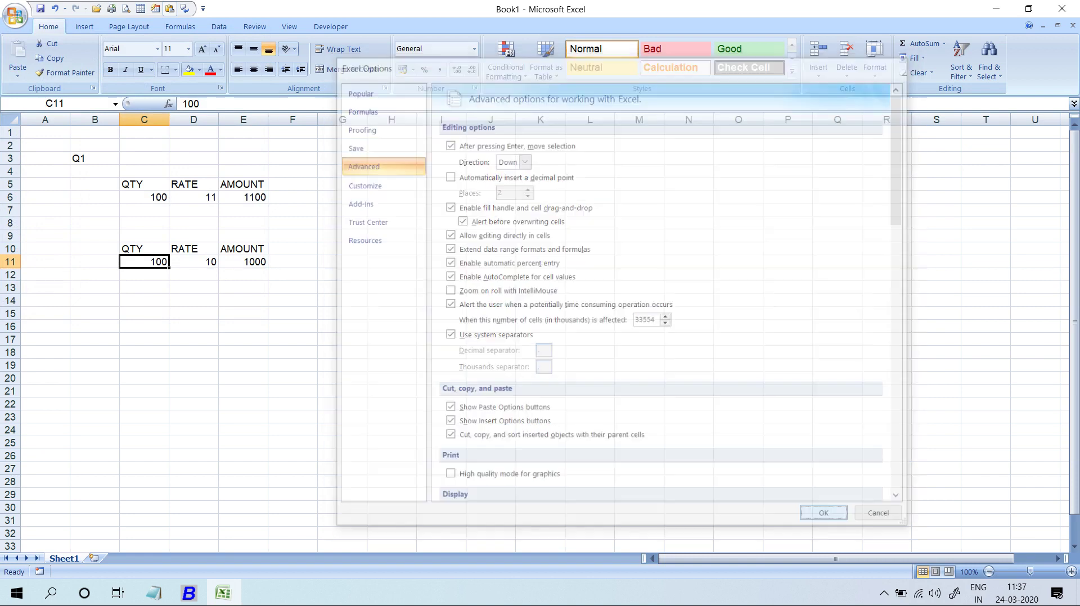
Step: Enter the values 100, 1 and 100 in cells I8, J8 and K8
{"action": "left_click", "coordinate": [193, 262]}
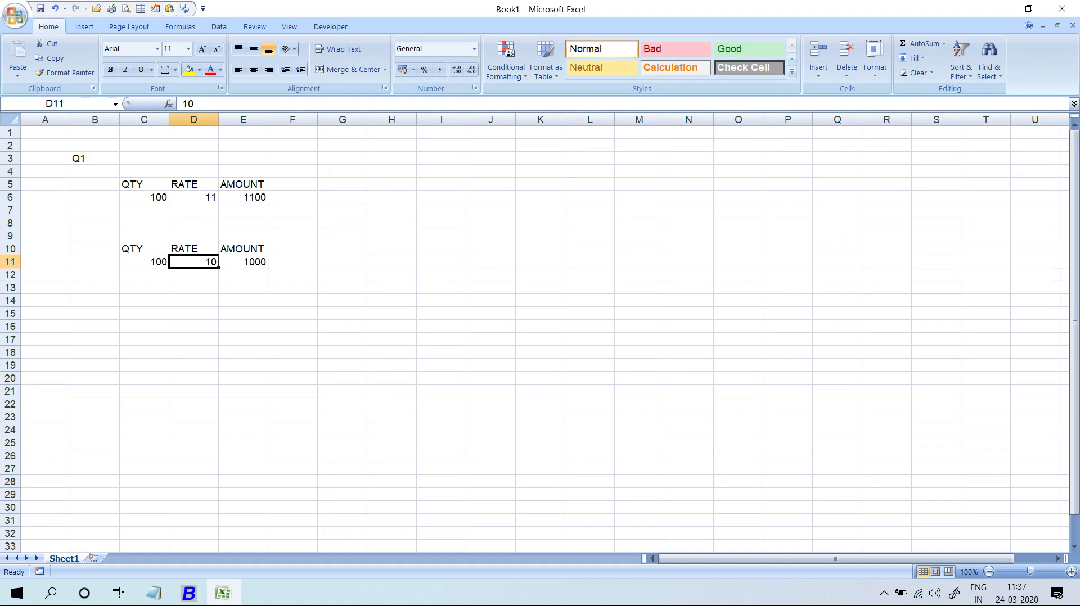
{"action": "left_click", "coordinate": [194, 196]}
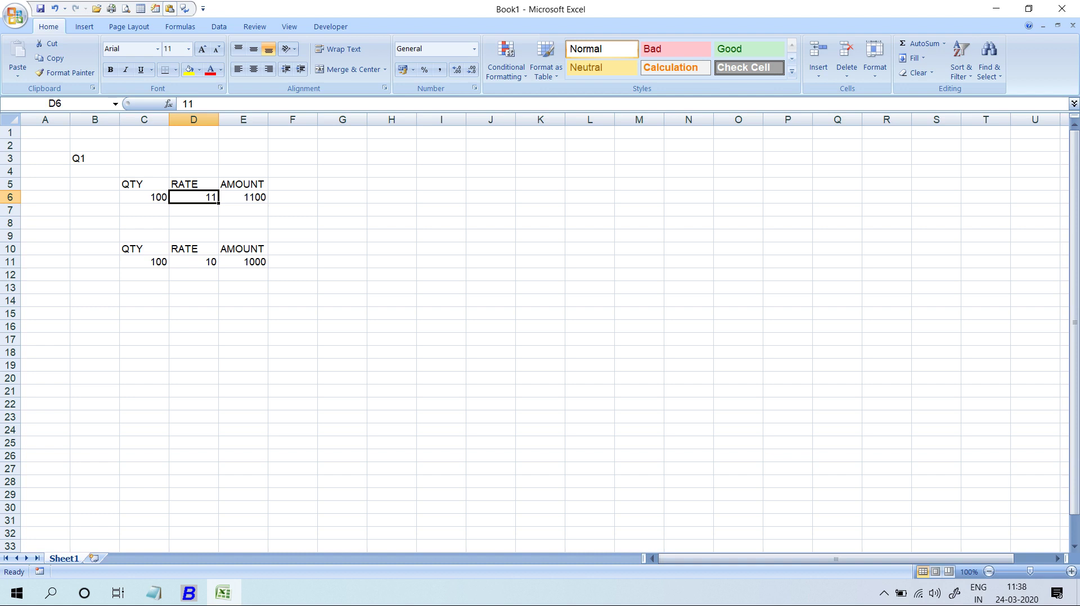
{"action": "left_click", "coordinate": [441, 222]}
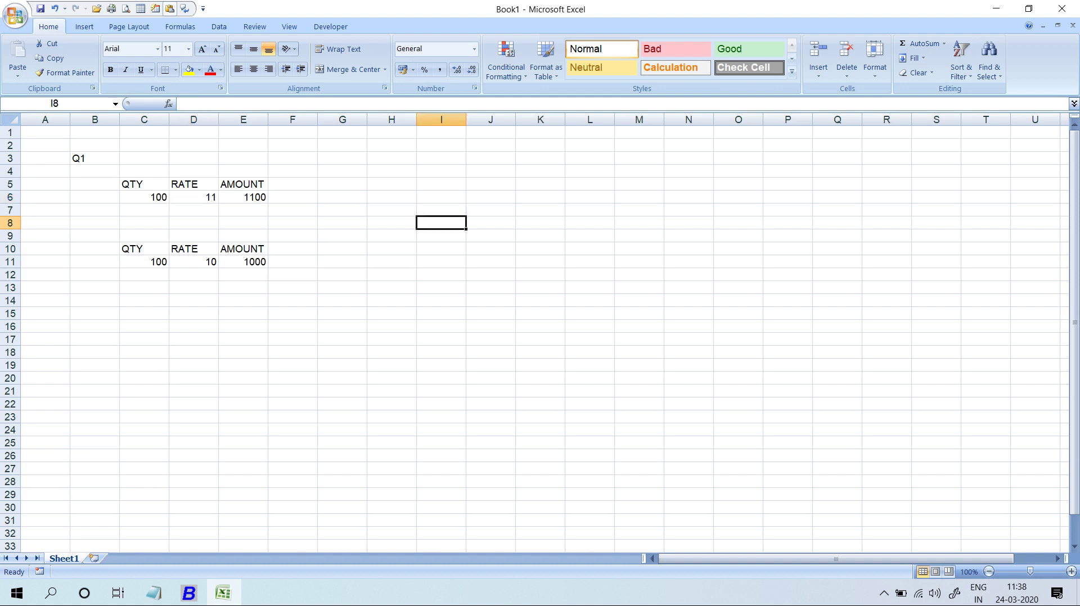
{"action": "type", "text": "100"}
{"action": "key", "text": "Return"}
{"action": "left_click", "coordinate": [441, 223]}
{"action": "left_click", "coordinate": [490, 222]}
{"action": "type", "text": "1"}
{"action": "key", "text": "Return"}
{"action": "left_click", "coordinate": [491, 222]}
{"action": "left_click", "coordinate": [540, 223]}
{"action": "type", "text": "100"}
{"action": "key", "text": "Return"}
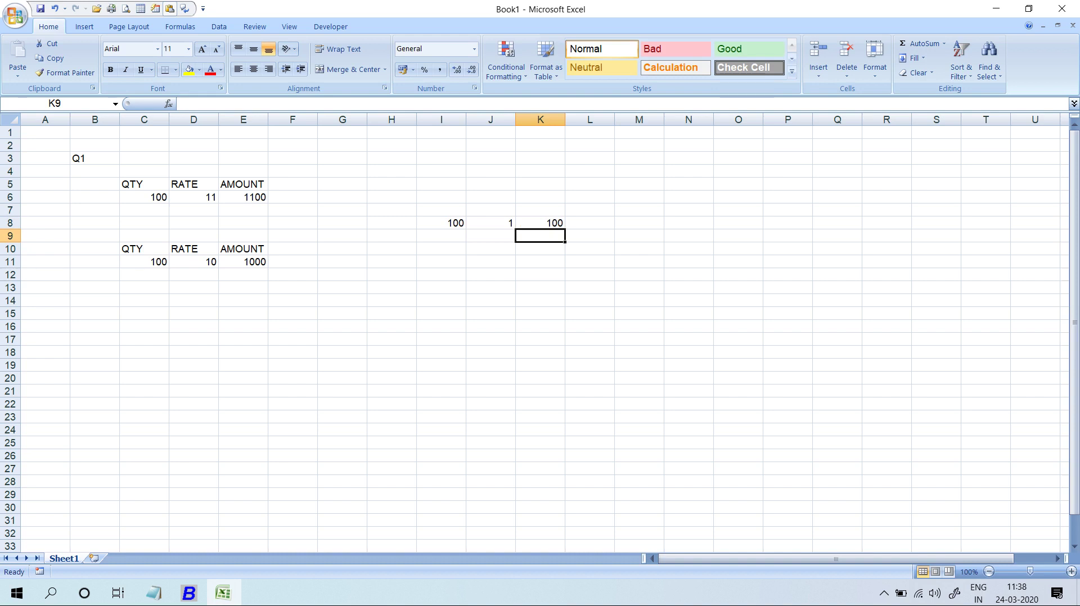
Step: Switch to Busy and start a new purchase voucher
{"action": "key", "text": "alt+Tab"}
{"action": "key", "text": "Up"}
{"action": "key", "text": "Up"}
{"action": "key", "text": "Up"}
{"action": "key", "text": "Up"}
{"action": "key", "text": "Up"}
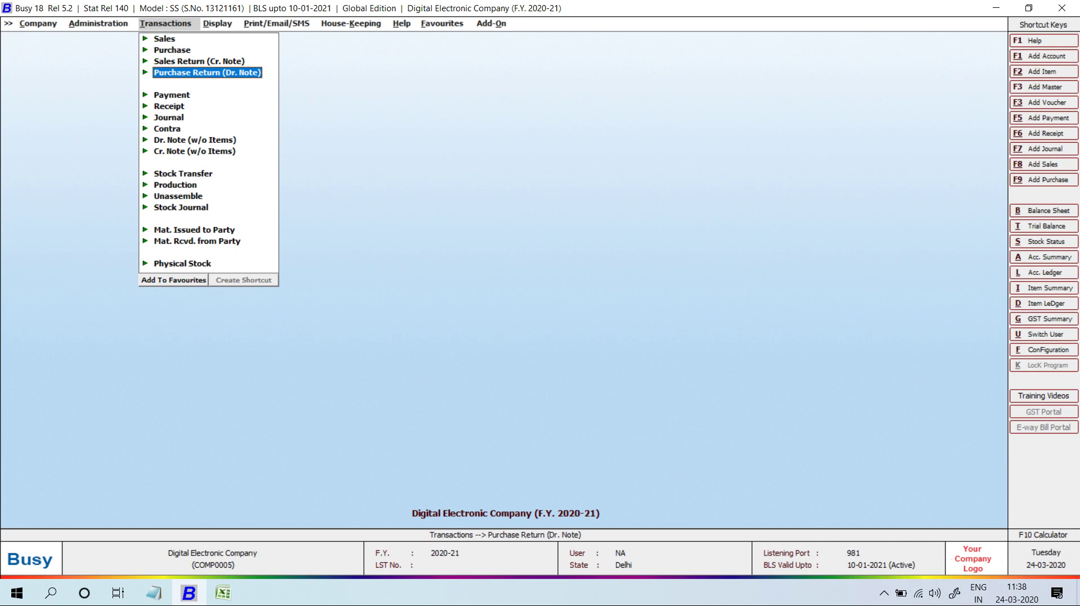
{"action": "key", "text": "Down"}
{"action": "key", "text": "Down"}
{"action": "key", "text": "Down"}
{"action": "key", "text": "Down"}
{"action": "key", "text": "Down"}
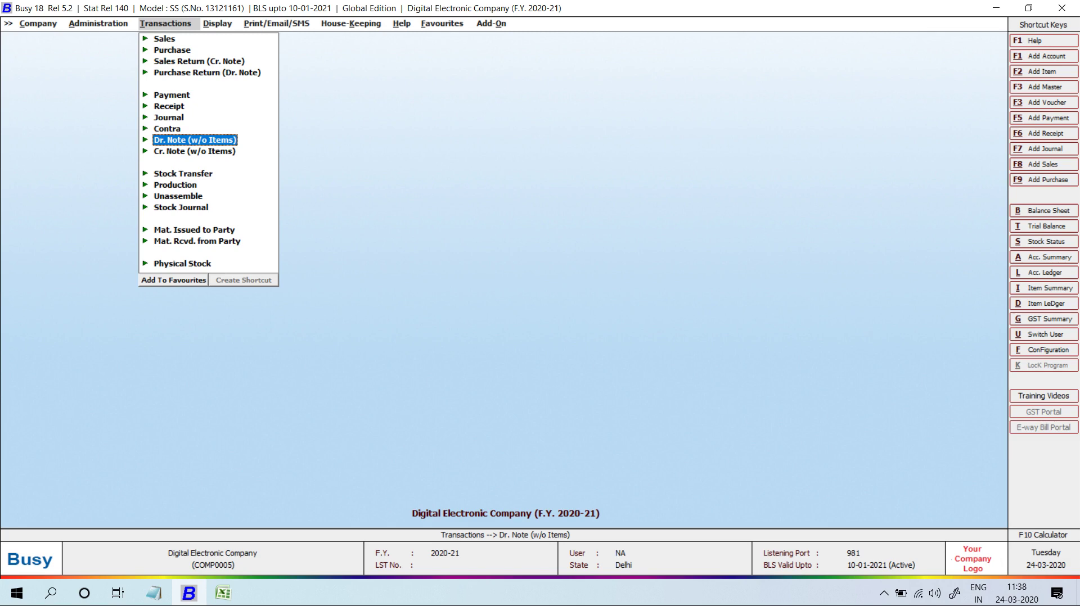
{"action": "key", "text": "Up"}
{"action": "key", "text": "Up"}
{"action": "key", "text": "Up"}
{"action": "key", "text": "Up"}
{"action": "key", "text": "Up"}
{"action": "key", "text": "Up"}
{"action": "key", "text": "Up"}
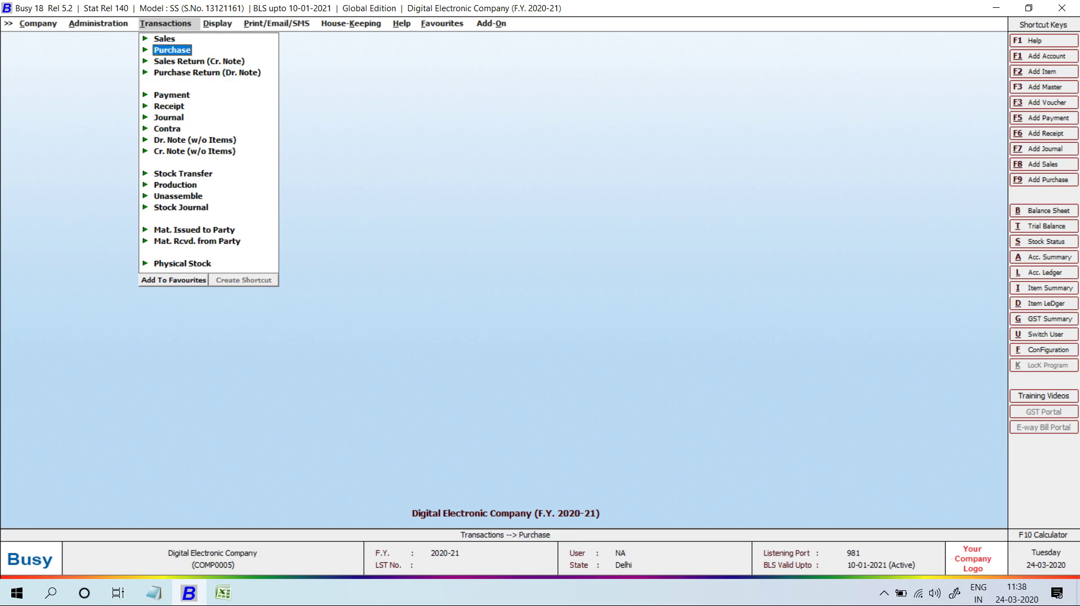
{"action": "key", "text": "Return"}
{"action": "key", "text": "Return"}
{"action": "key", "text": "Return"}
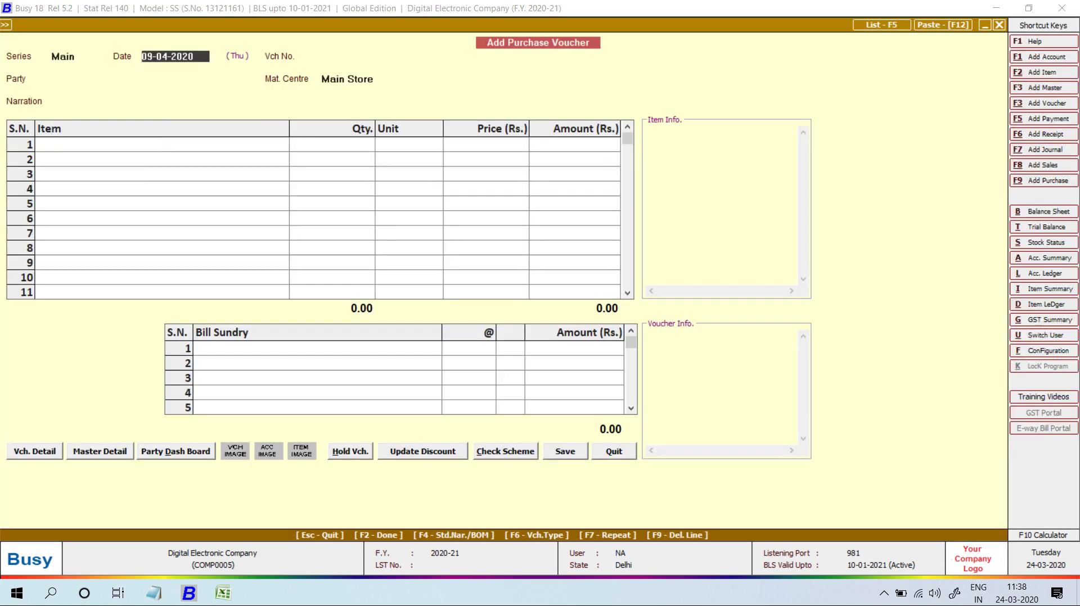
Step: Date the purchase voucher 01-05-2020 and give it voucher number 101
{"action": "key", "text": "Return"}
{"action": "key", "text": "Up"}
{"action": "type", "text": "01-05-2020"}
{"action": "key", "text": "Return"}
{"action": "type", "text": "101"}
{"action": "key", "text": "Return"}
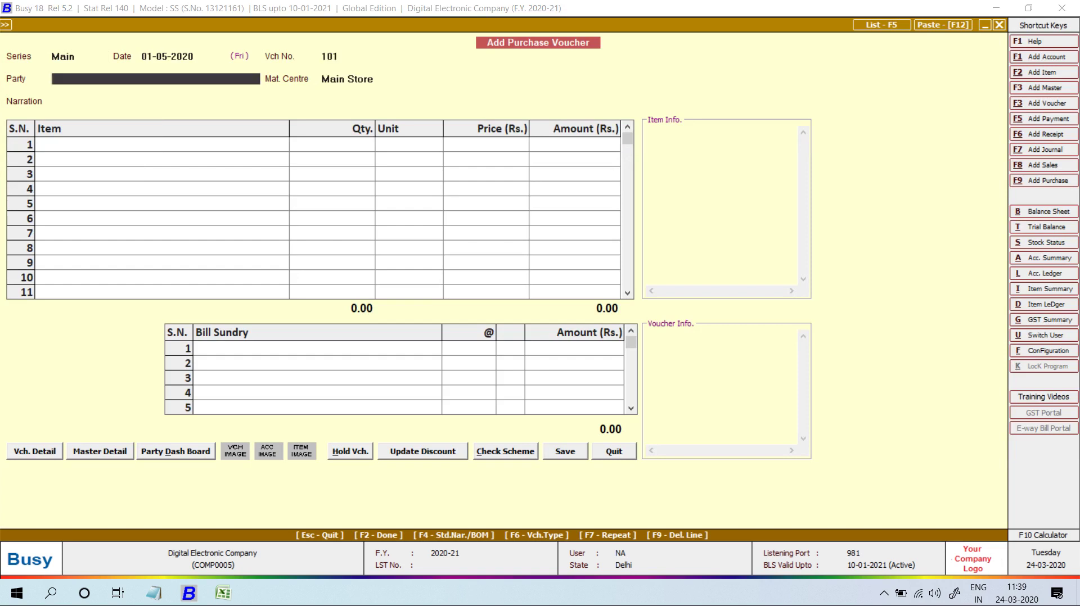
Step: Start a new party account from the voucher, enter the supplier's full name and assign it to the Sundry Creditors group
{"action": "key", "text": "alt+F1"}
{"action": "type", "text": "AMIT KUMAR"}
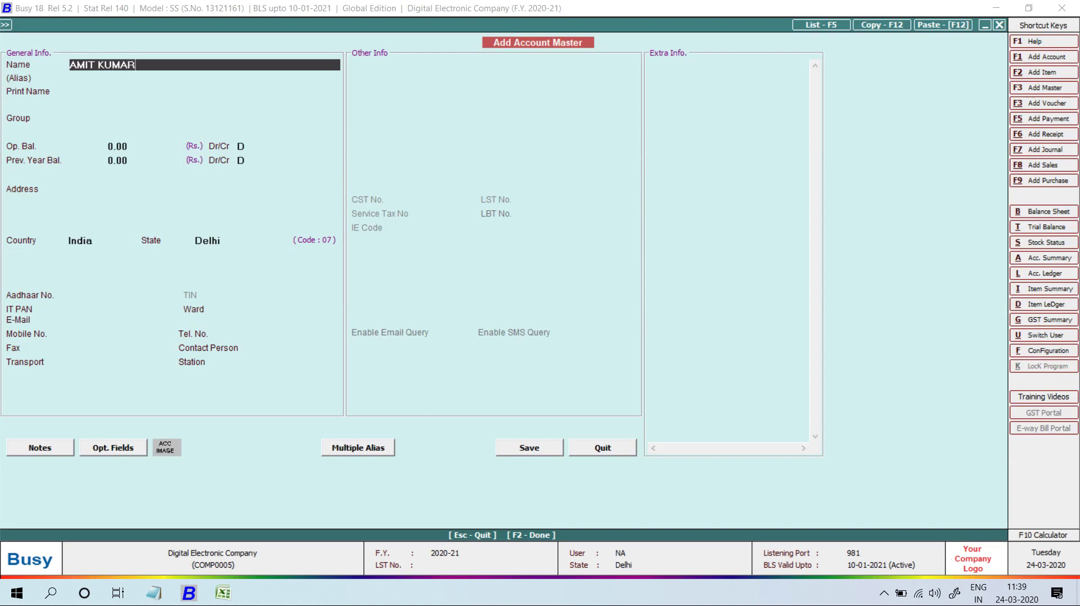
{"action": "key", "text": "Return"}
{"action": "key", "text": "Return"}
{"action": "key", "text": "Return"}
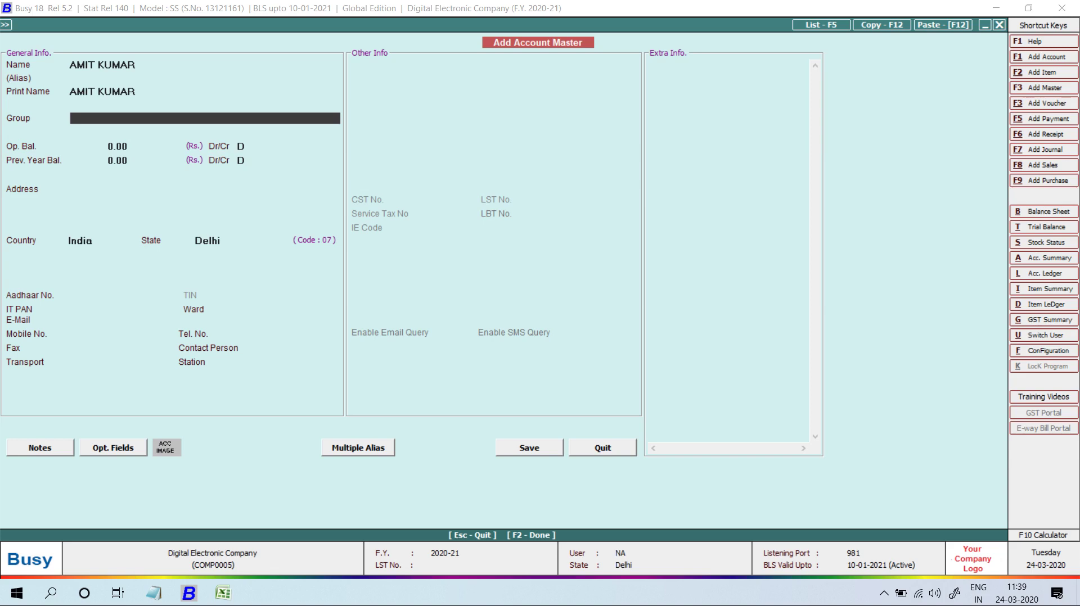
{"action": "type", "text": "su"}
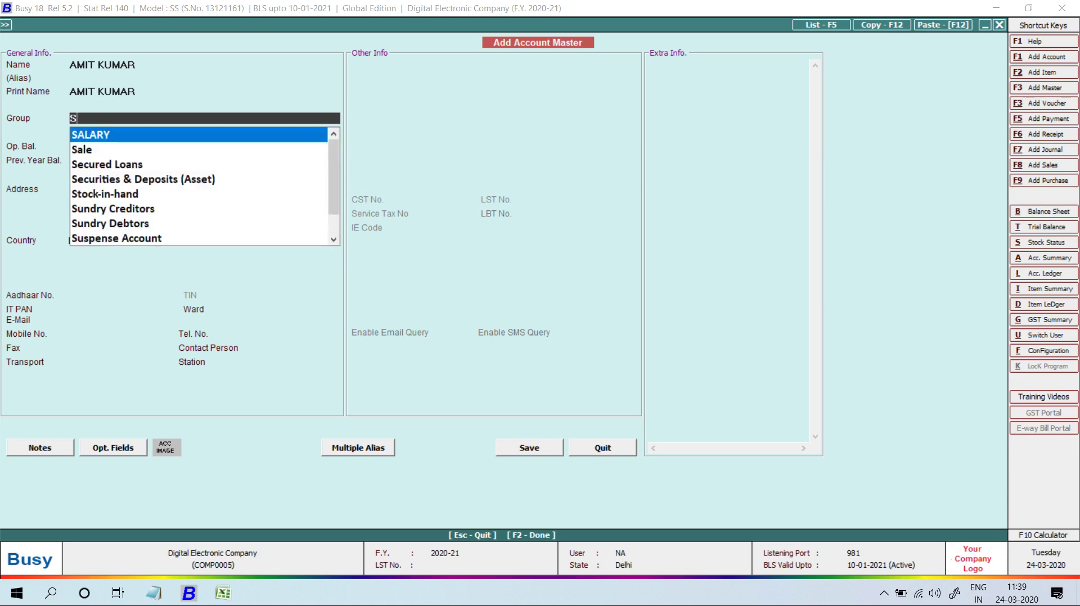
{"action": "key", "text": "Return"}
Step: Set bill-by-bill balancing to N, save the new supplier account and use it as the voucher's party
{"action": "key", "text": "Return"}
{"action": "key", "text": "Return"}
{"action": "key", "text": "Return"}
{"action": "key", "text": "Return"}
{"action": "key", "text": "Return"}
{"action": "key", "text": "Return"}
{"action": "key", "text": "Return"}
{"action": "key", "text": "Return"}
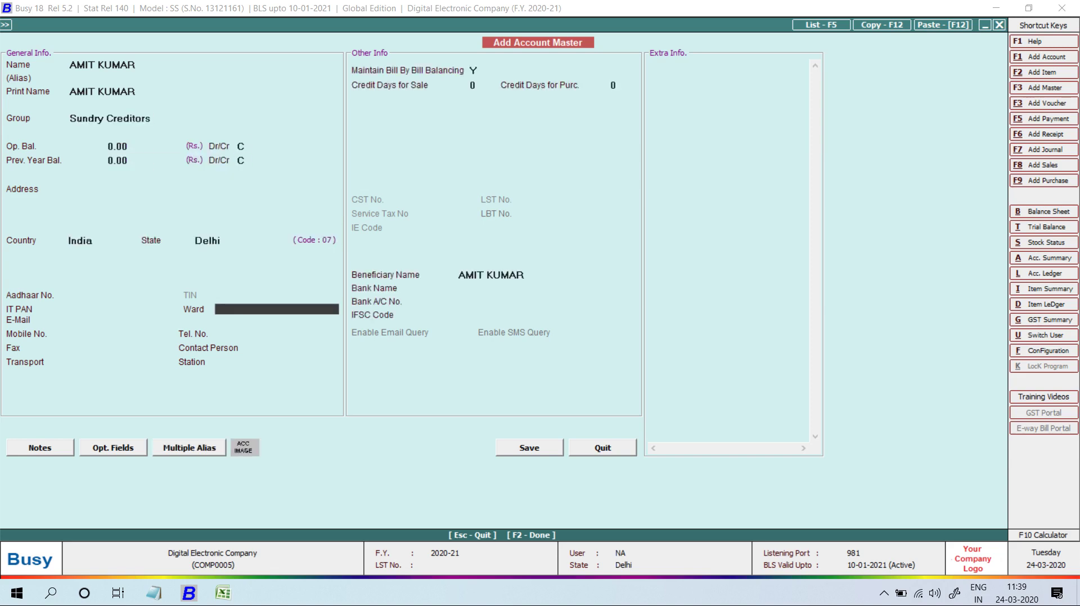
{"action": "key", "text": "n"}
{"action": "key", "text": "Return"}
{"action": "key", "text": "Return"}
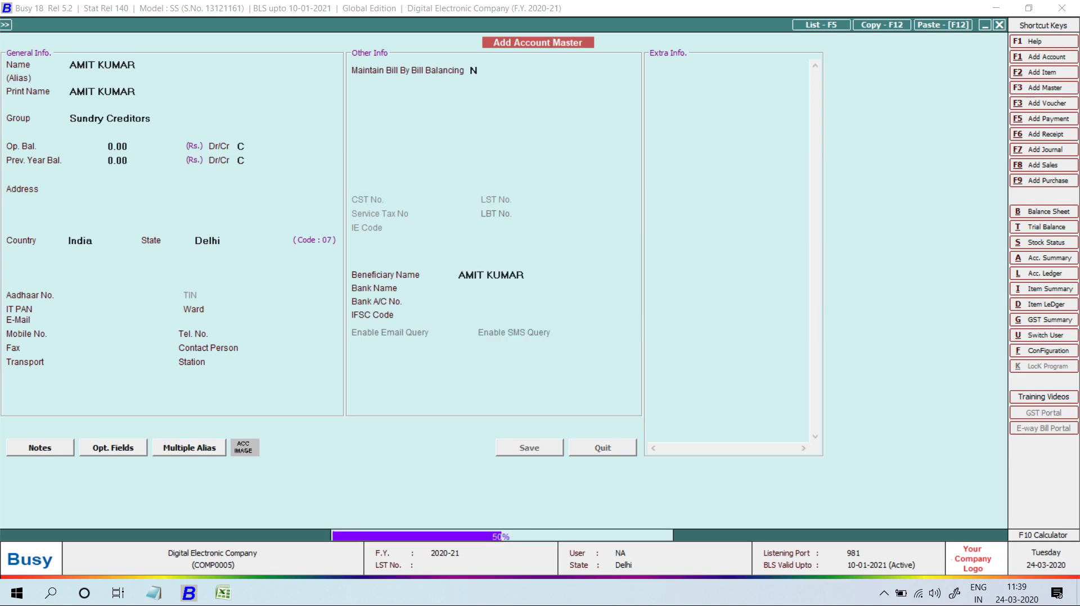
{"action": "key", "text": "Return"}
Step: Enter 100 Pcs. of ITEM-1 at a price of 11.00 and save the purchase voucher
{"action": "type", "text": "ITEM-1"}
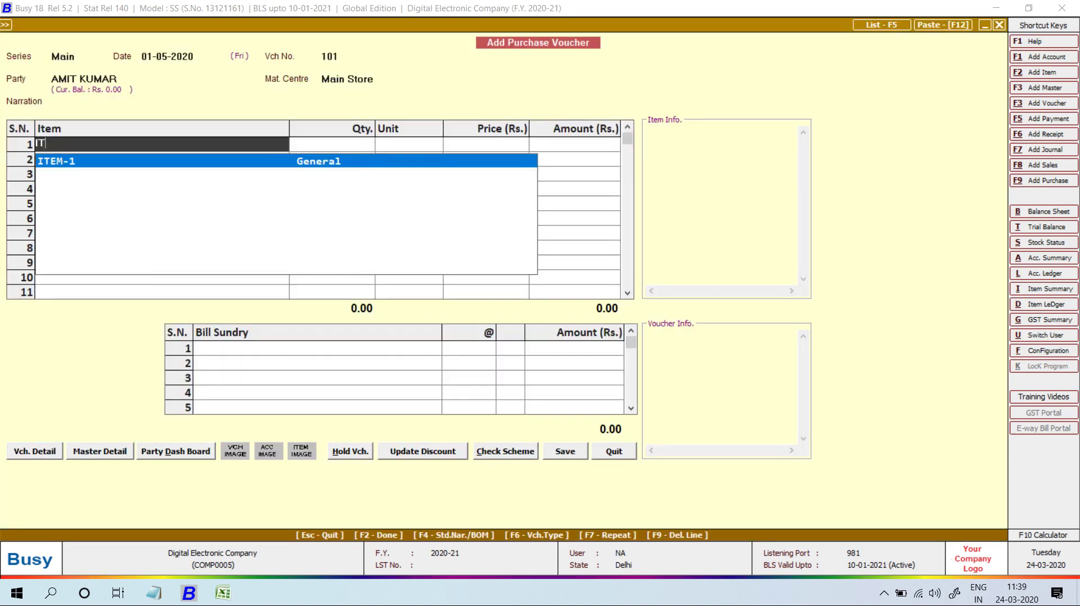
{"action": "key", "text": "Return"}
{"action": "type", "text": "100"}
{"action": "key", "text": "Return"}
{"action": "key", "text": "Return"}
{"action": "type", "text": "1"}
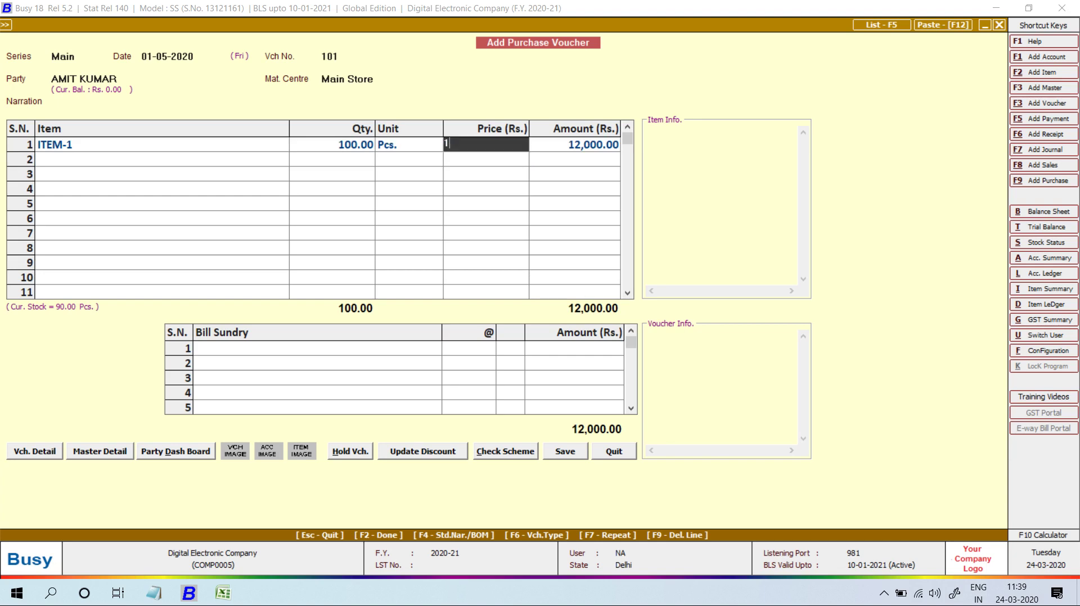
{"action": "type", "text": "1"}
{"action": "key", "text": "Return"}
{"action": "key", "text": "Return"}
{"action": "key", "text": "Return"}
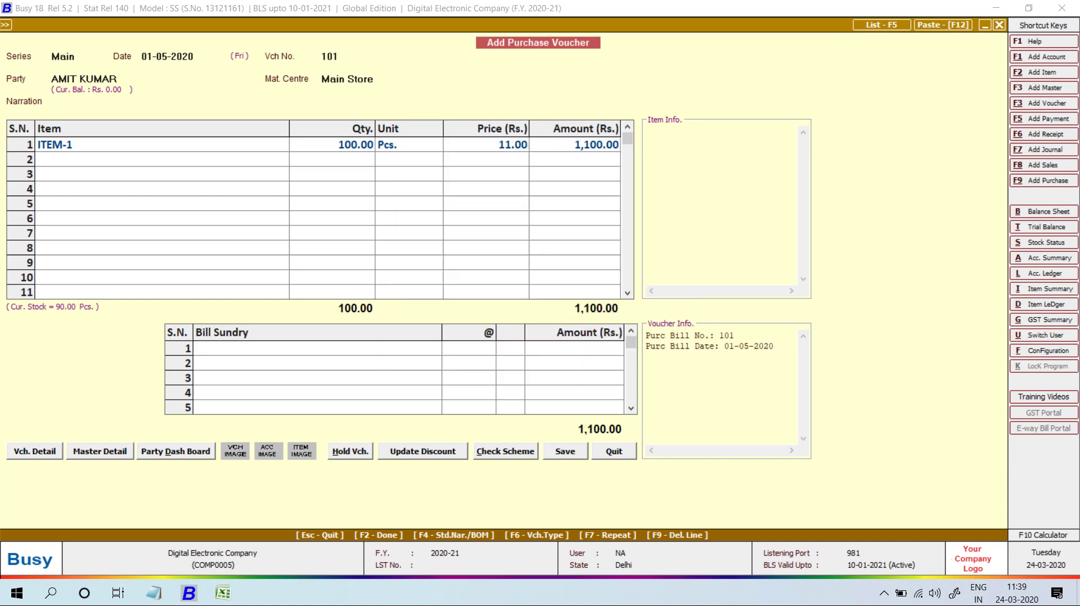
{"action": "key", "text": "Return"}
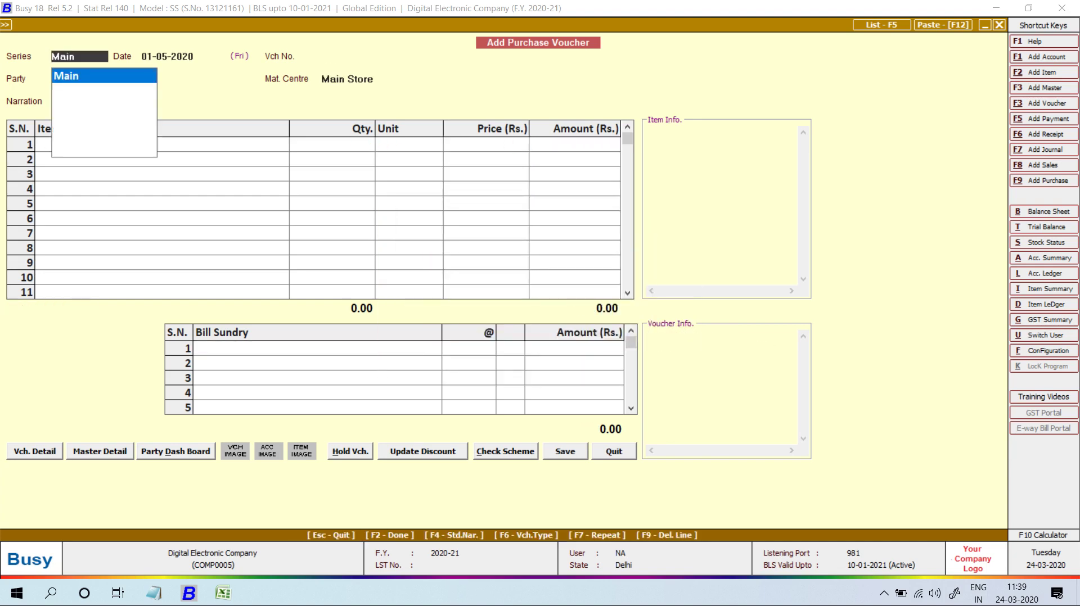
Step: Leave purchase voucher entry and switch back to the Excel workbook
{"action": "key", "text": "Escape"}
{"action": "key", "text": "Escape"}
{"action": "key", "text": "alt+Tab"}
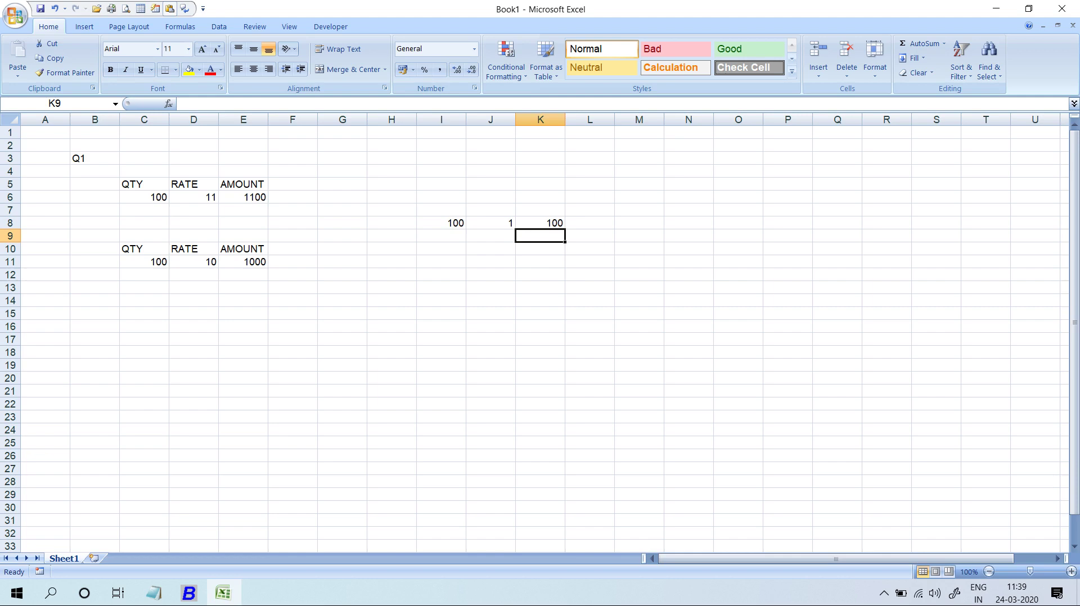
Step: Switch to Busy and open a new Dr. Note (w/o Items) voucher
{"action": "key", "text": "alt+Tab"}
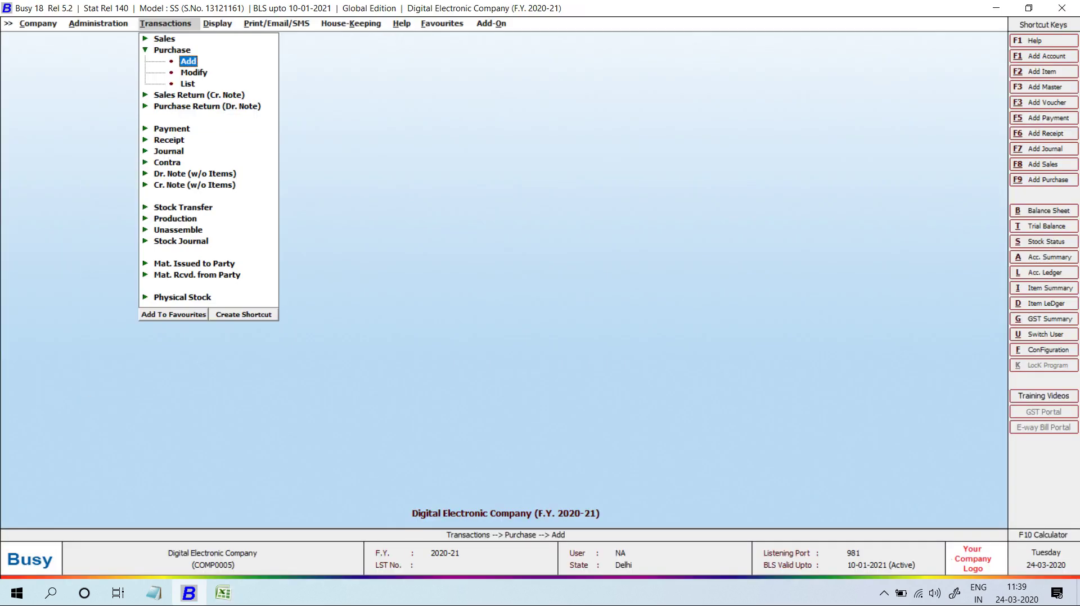
{"action": "key", "text": "Down"}
{"action": "key", "text": "Down"}
{"action": "key", "text": "Down"}
{"action": "key", "text": "Down"}
{"action": "key", "text": "Down"}
{"action": "key", "text": "Down"}
{"action": "key", "text": "Down"}
{"action": "key", "text": "Down"}
{"action": "key", "text": "Down"}
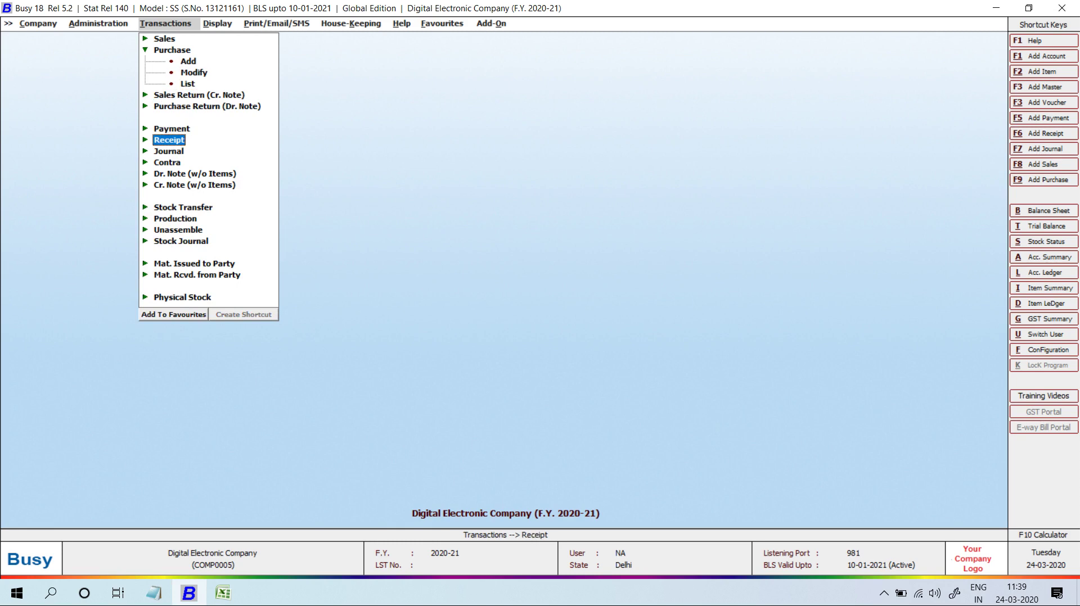
{"action": "key", "text": "Return"}
{"action": "key", "text": "Return"}
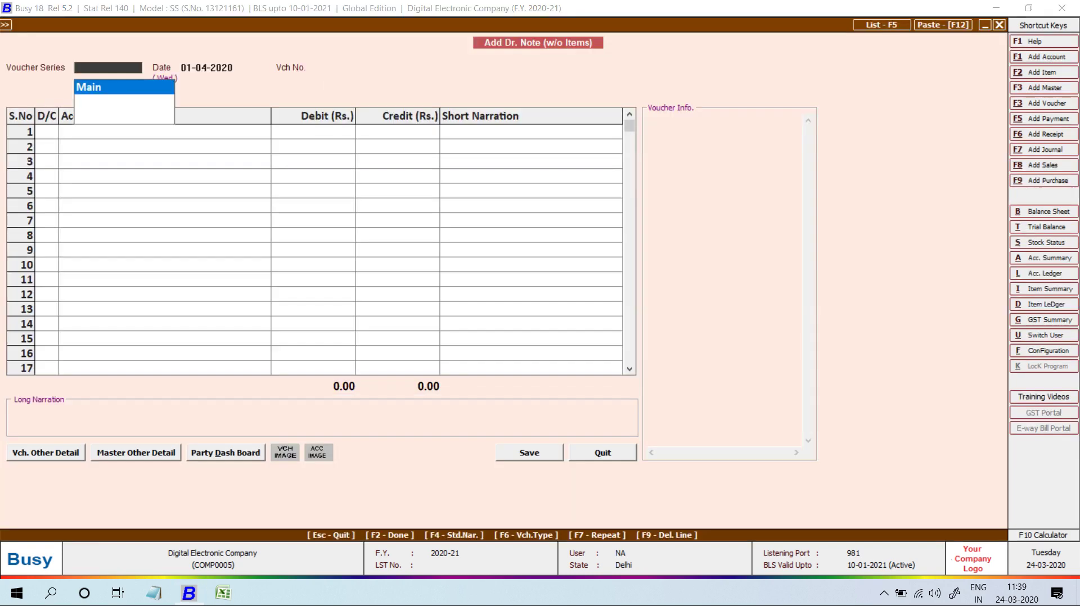
Step: Keep the Main voucher series and date the debit note 01-06-2020
{"action": "key", "text": "Return"}
{"action": "type", "text": "01-06-2020"}
{"action": "key", "text": "Return"}
{"action": "key", "text": "Return"}
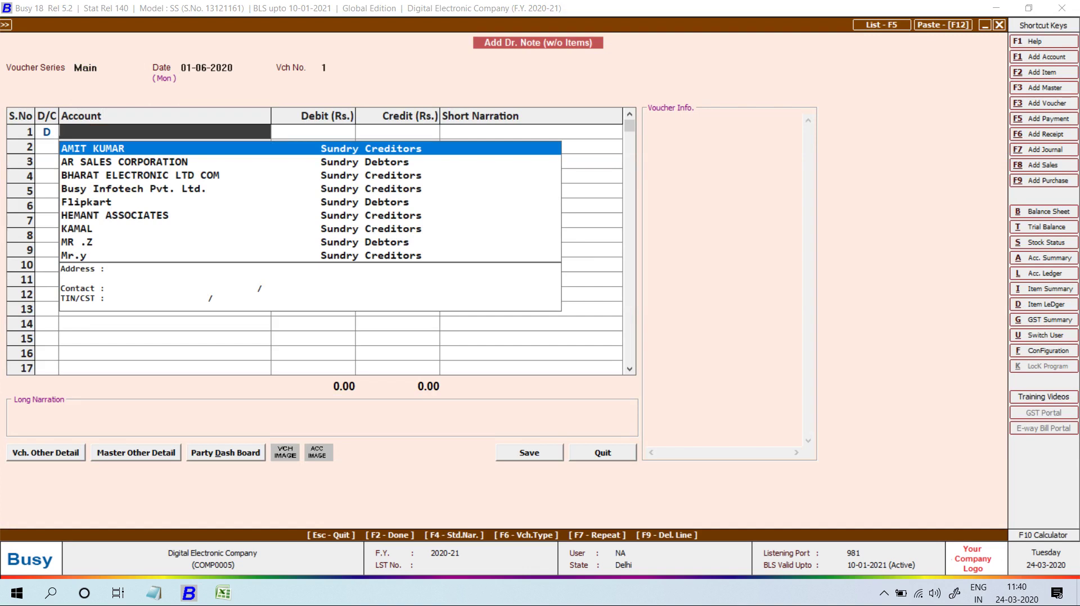
Step: Debit the new supplier's account with 100 on the debit note's first line
{"action": "type", "text": "amit"}
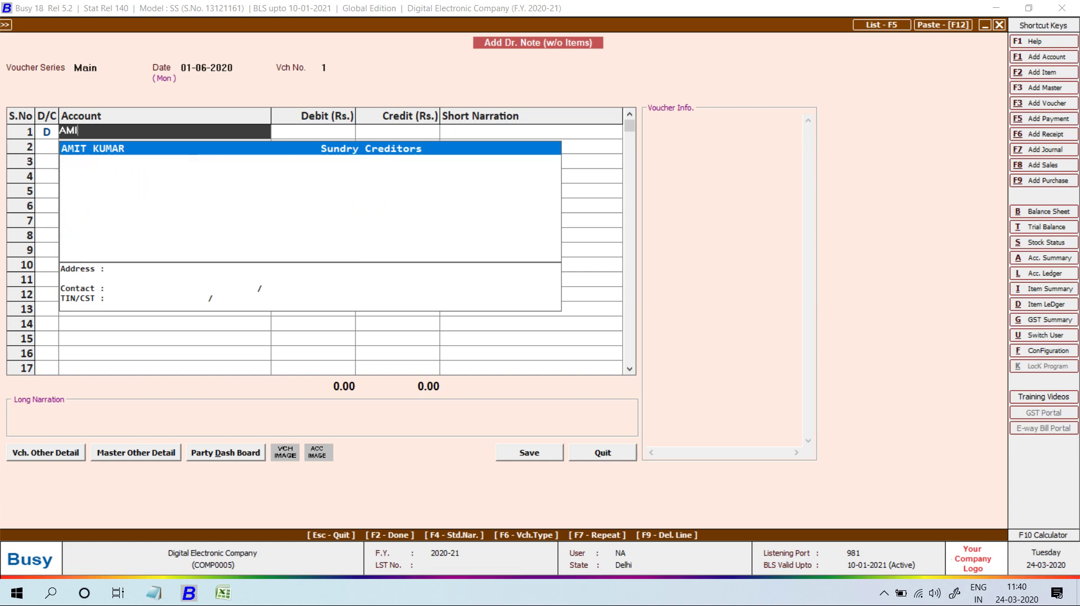
{"action": "key", "text": "Return"}
{"action": "key", "text": "shift+Tab"}
{"action": "key", "text": "shift+Tab"}
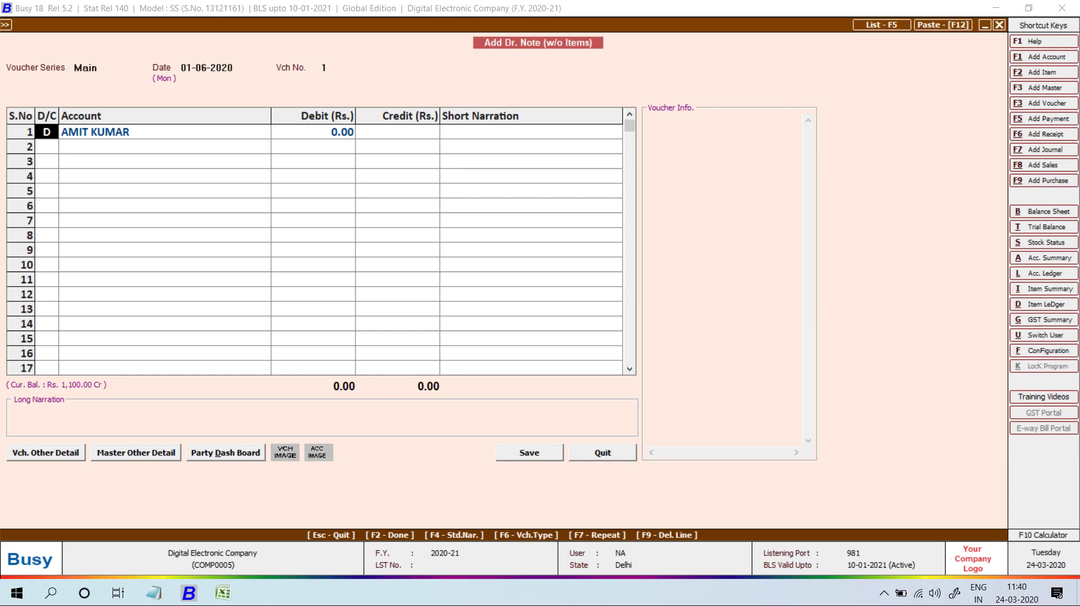
{"action": "key", "text": "Return"}
{"action": "key", "text": "Return"}
{"action": "type", "text": "100"}
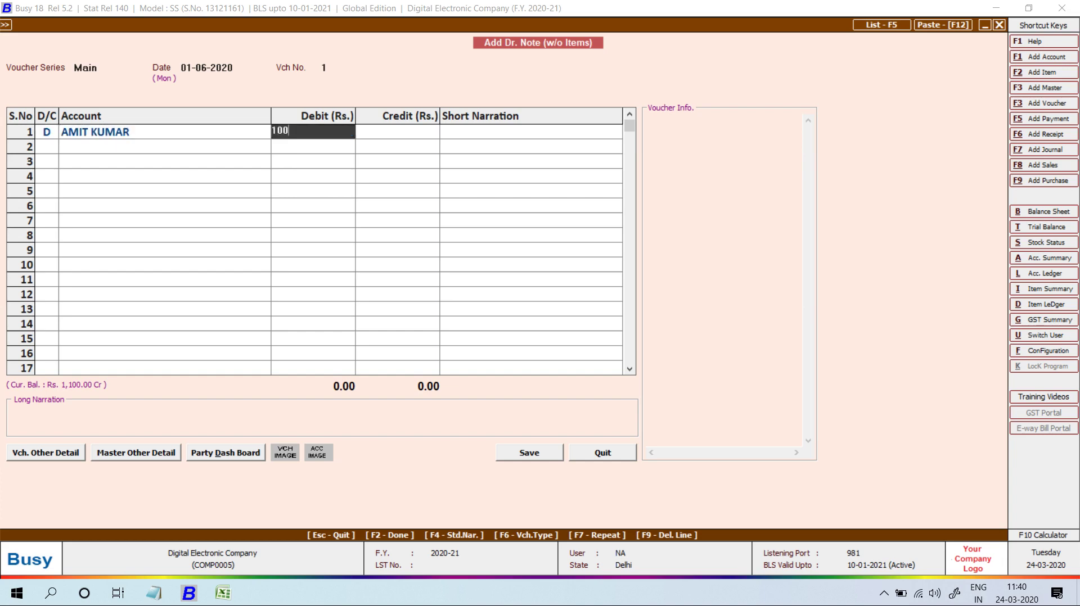
{"action": "key", "text": "Return"}
{"action": "key", "text": "Return"}
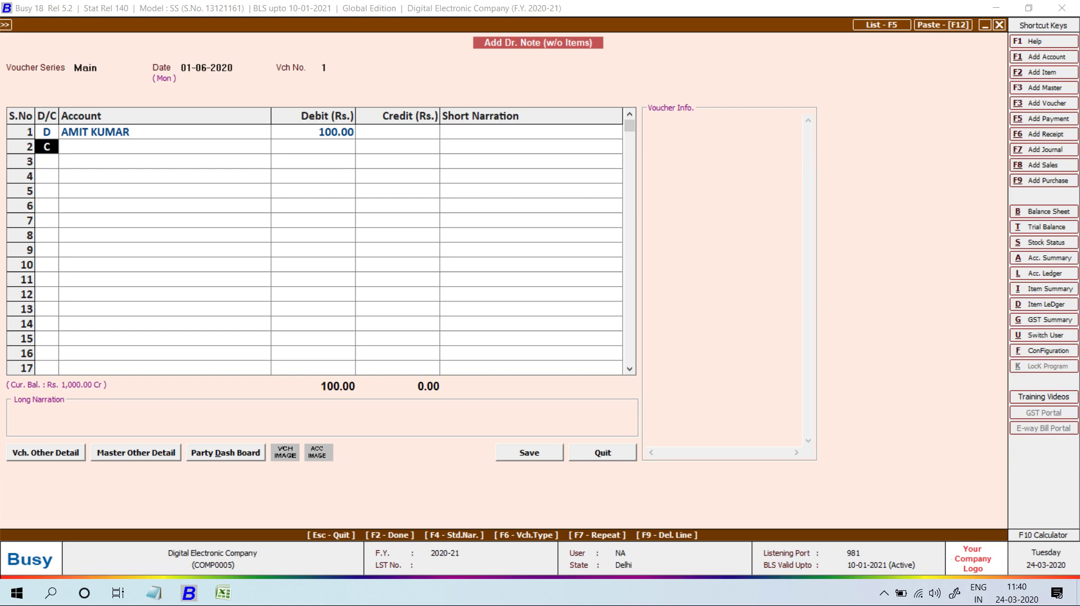
Step: Choose Purchase as the credit account on the debit note's second line, for 100.00
{"action": "key", "text": "Return"}
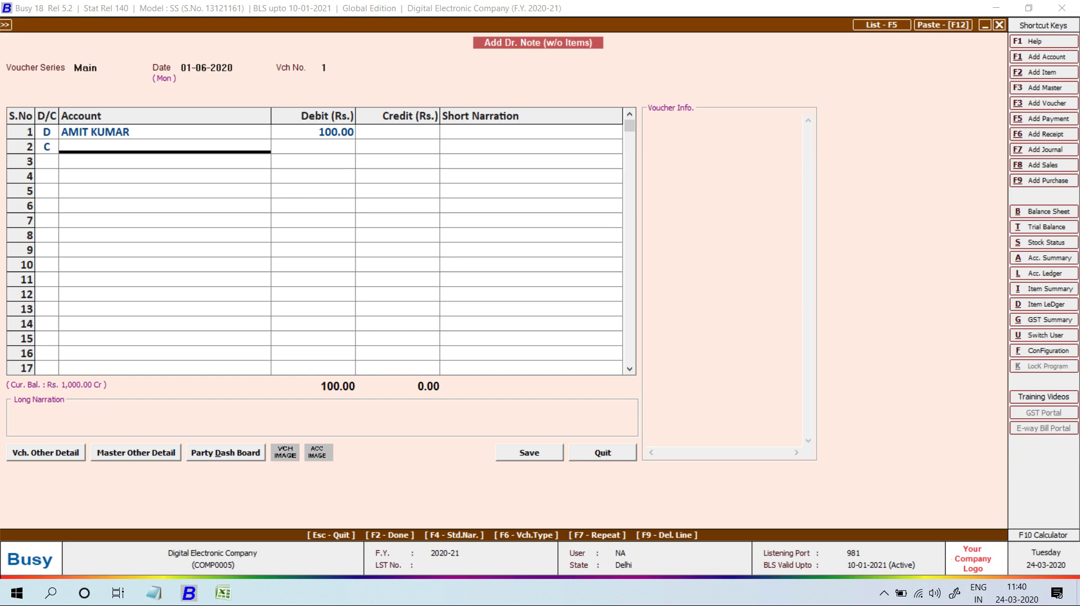
{"action": "type", "text": "pR"}
{"action": "key", "text": "Down"}
{"action": "key", "text": "Down"}
{"action": "key", "text": "Down"}
{"action": "key", "text": "Down"}
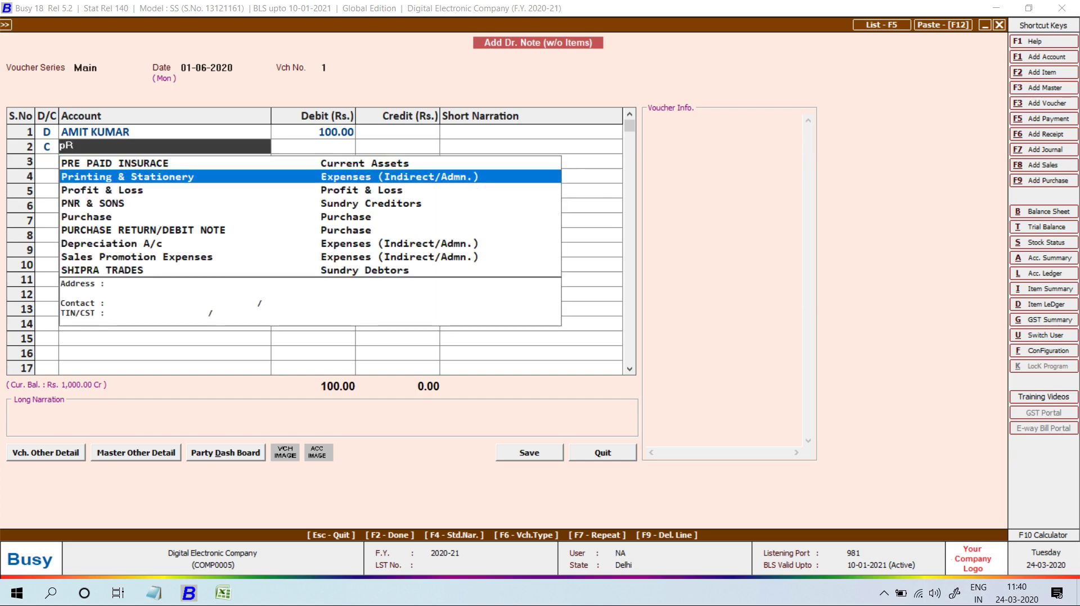
{"action": "key", "text": "Return"}
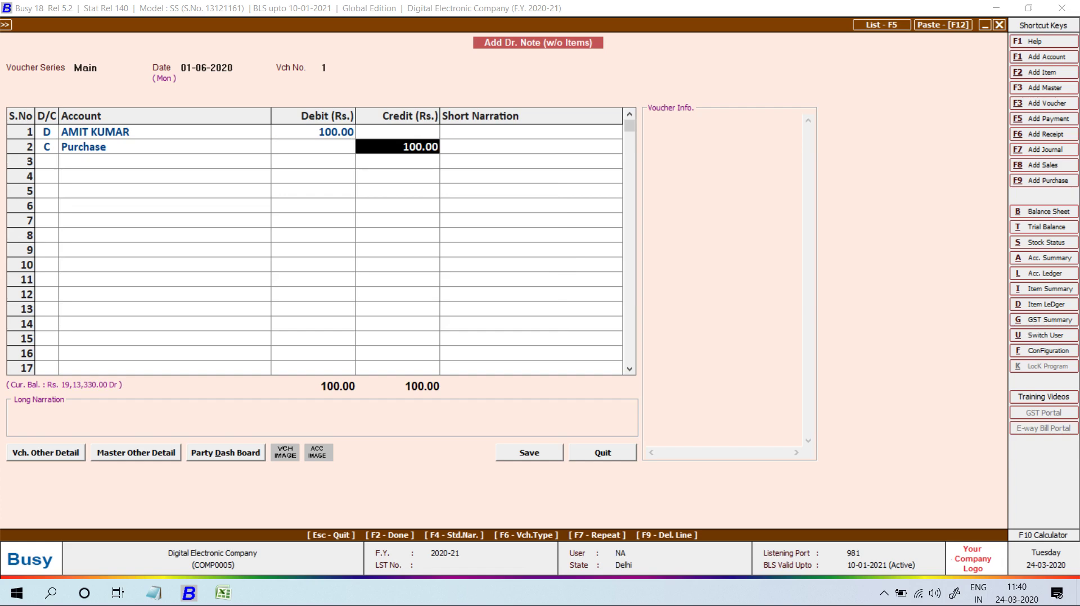
Step: Switch to the Excel workbook and enter the supplier's first name in G6 and PURCHASE in G7
{"action": "key", "text": "alt+Tab"}
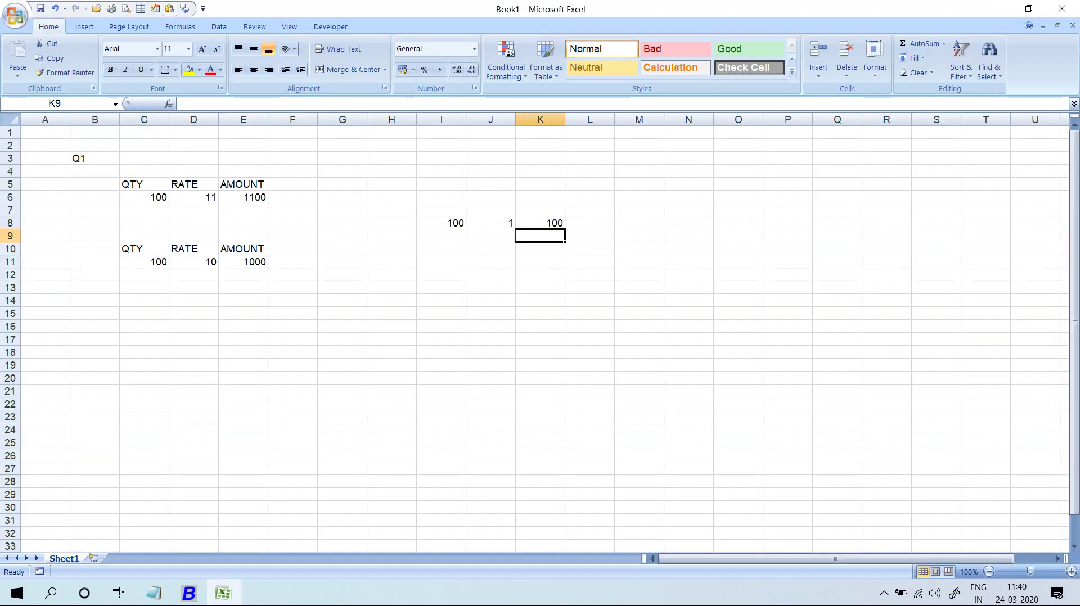
{"action": "left_click", "coordinate": [243, 197]}
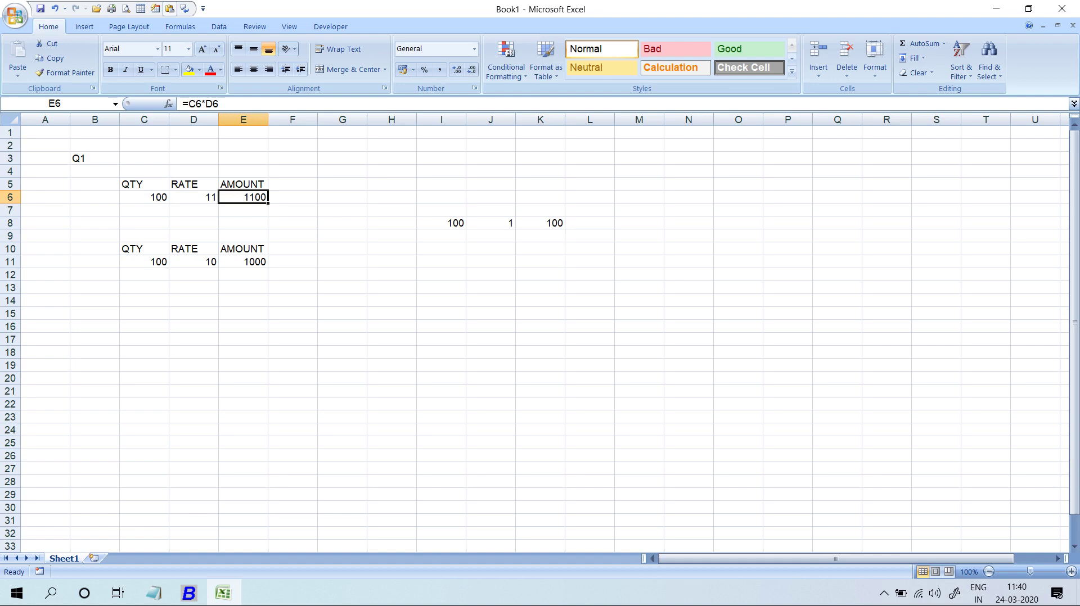
{"action": "key", "text": "Right"}
{"action": "key", "text": "Right"}
{"action": "type", "text": "AMIT"}
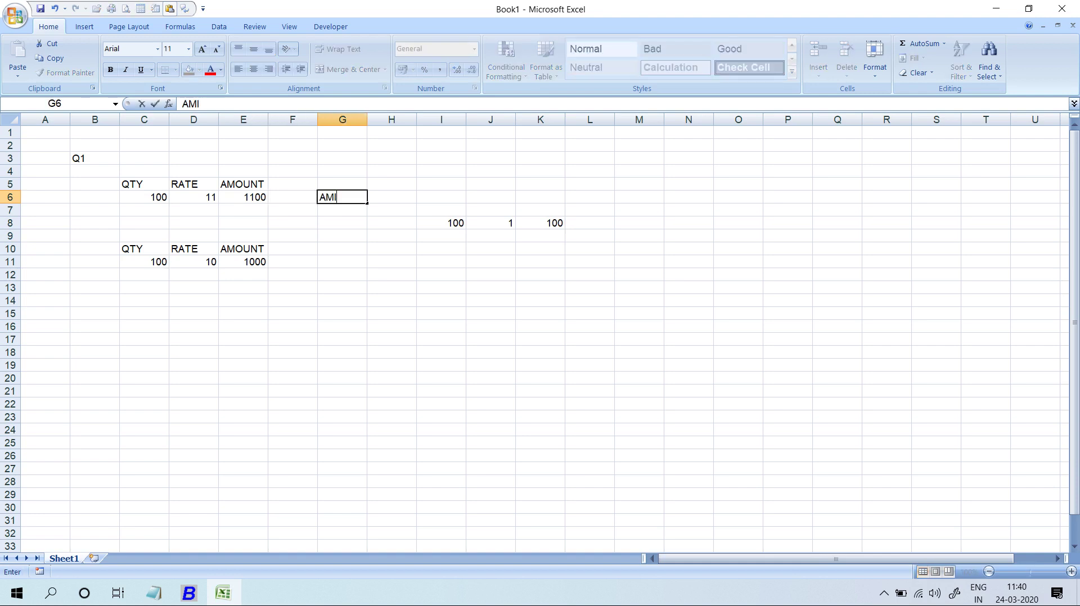
{"action": "key", "text": "Return"}
{"action": "type", "text": "PURCHASE"}
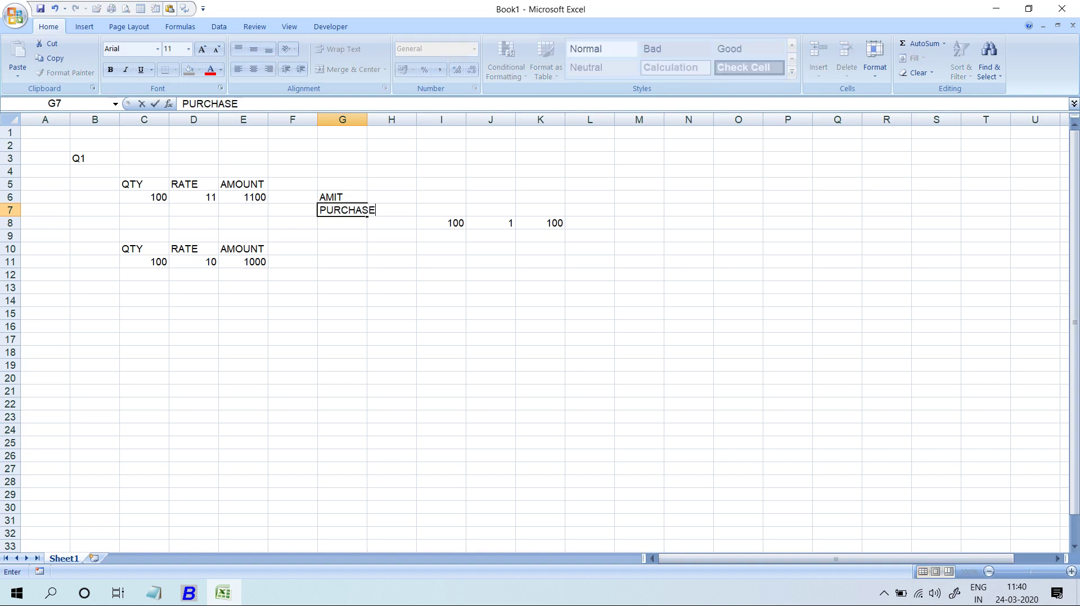
Step: List the amounts 1100, 100 and 1000 in cells G8 to G10
{"action": "key", "text": "Return"}
{"action": "type", "text": "100"}
{"action": "key", "text": "BackSpace"}
{"action": "key", "text": "BackSpace"}
{"action": "type", "text": "100"}
{"action": "key", "text": "Return"}
{"action": "type", "text": "100"}
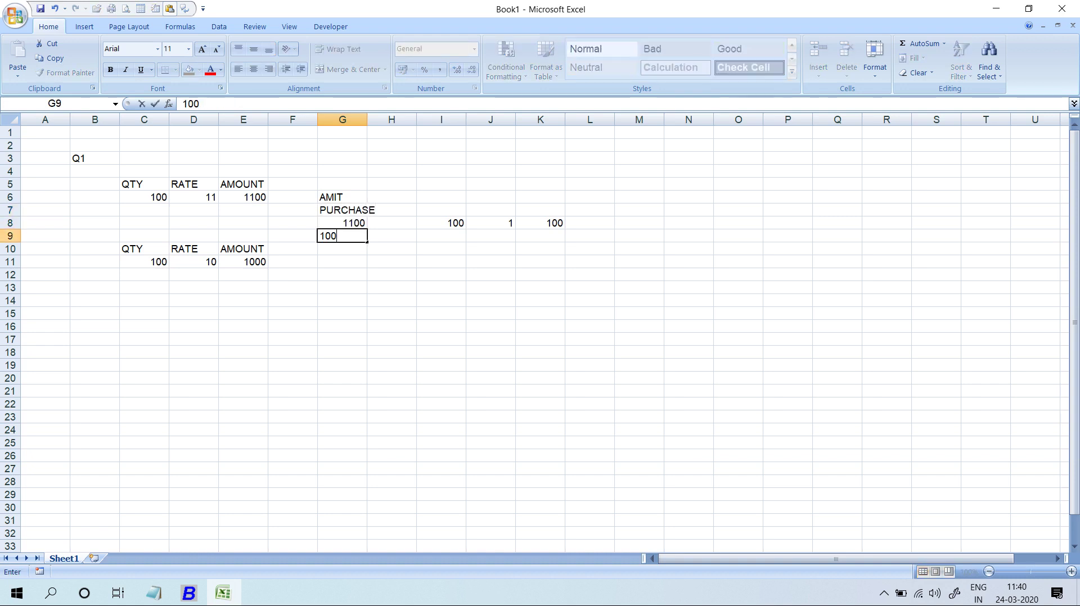
{"action": "key", "text": "Return"}
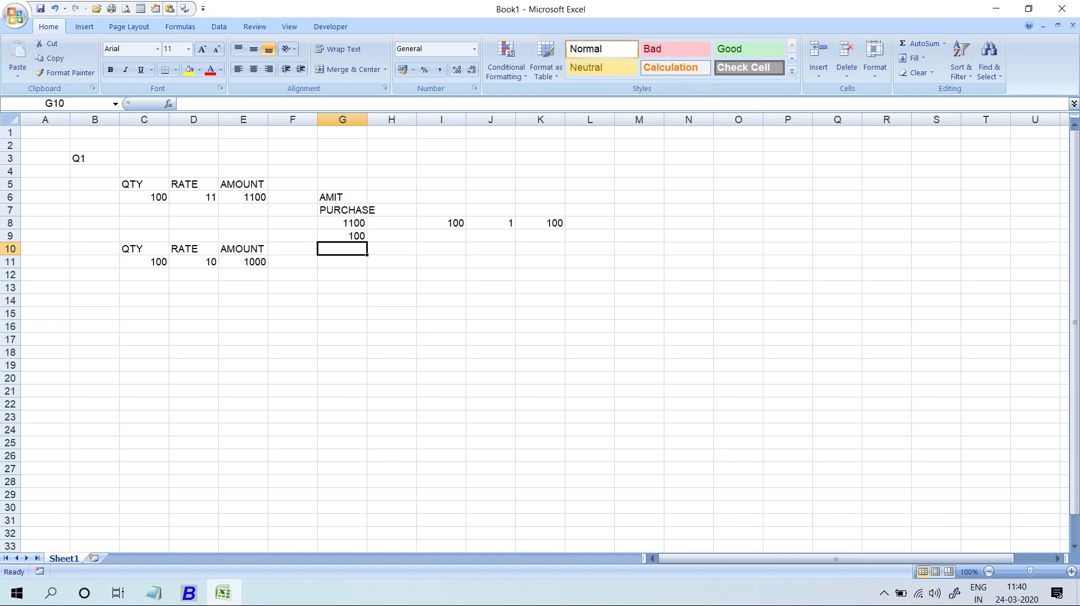
{"action": "type", "text": "1000"}
{"action": "key", "text": "Return"}
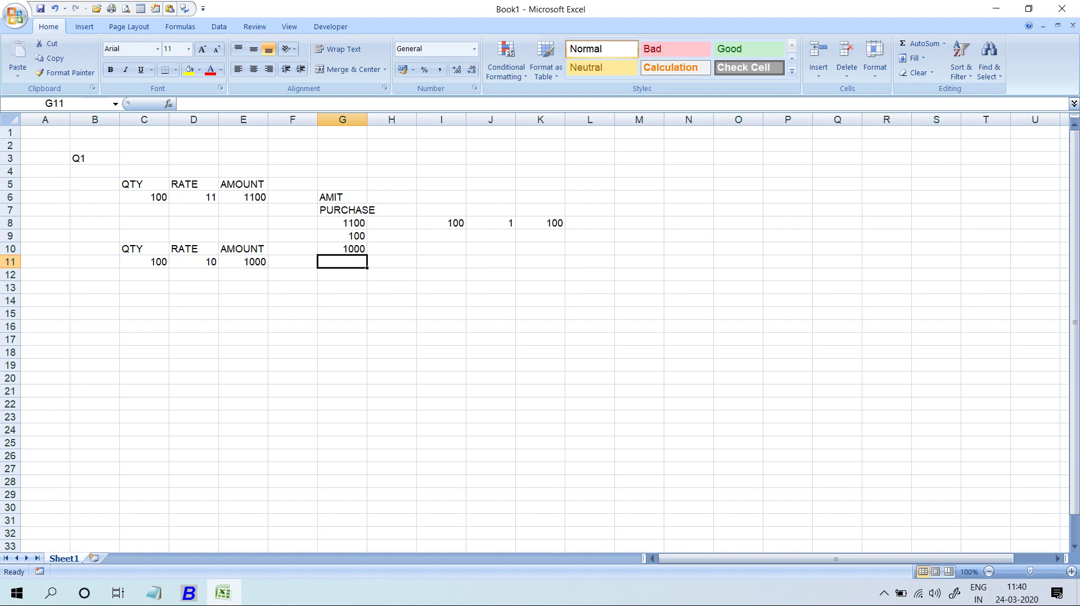
Step: Return to the Busy debit note and start a new account named PURCHASE RETURN/ DEBIT NOTE for its credit line
{"action": "key", "text": "alt+Tab"}
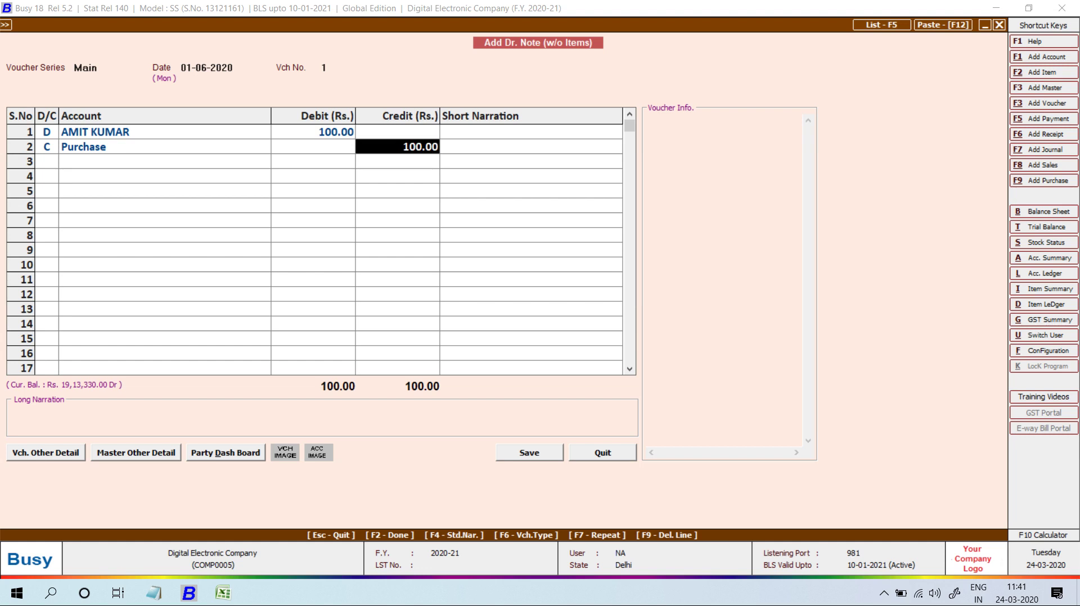
{"action": "left_click", "coordinate": [47, 146]}
{"action": "left_click", "coordinate": [163, 146]}
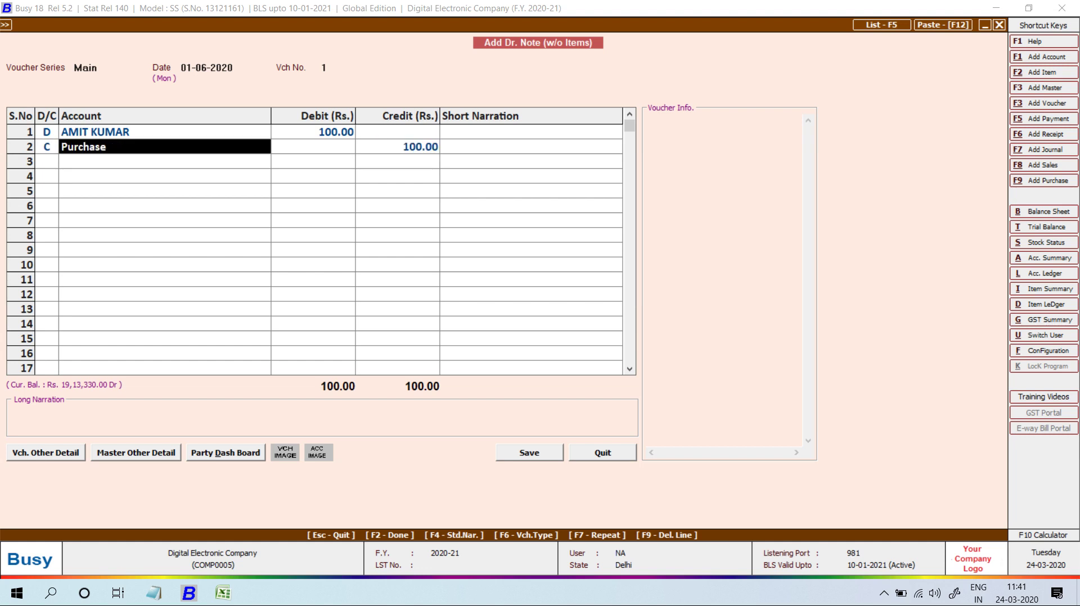
{"action": "left_click", "coordinate": [398, 146]}
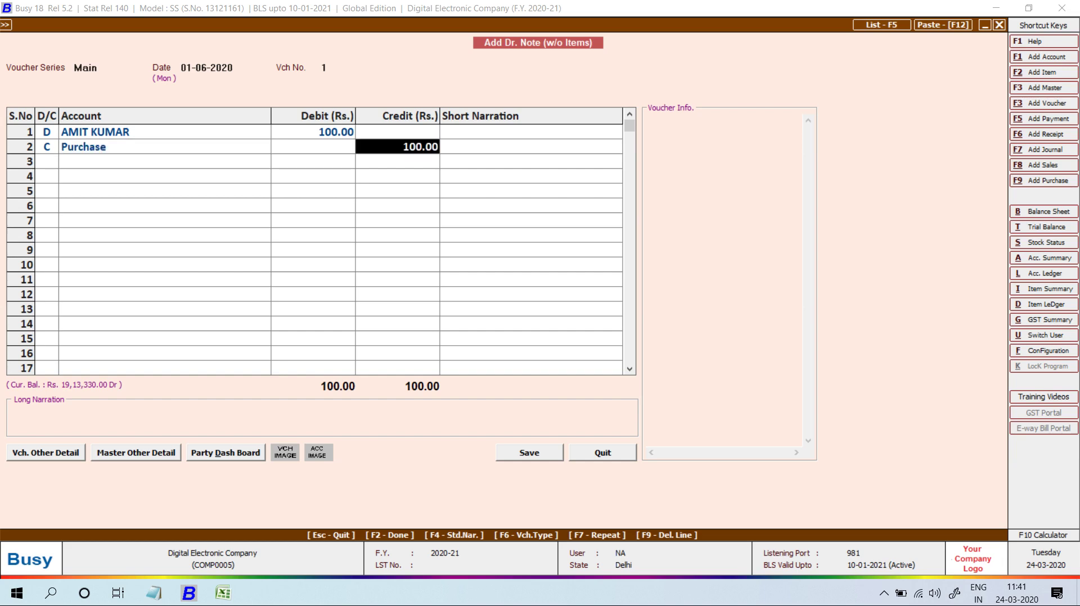
{"action": "left_click", "coordinate": [163, 146]}
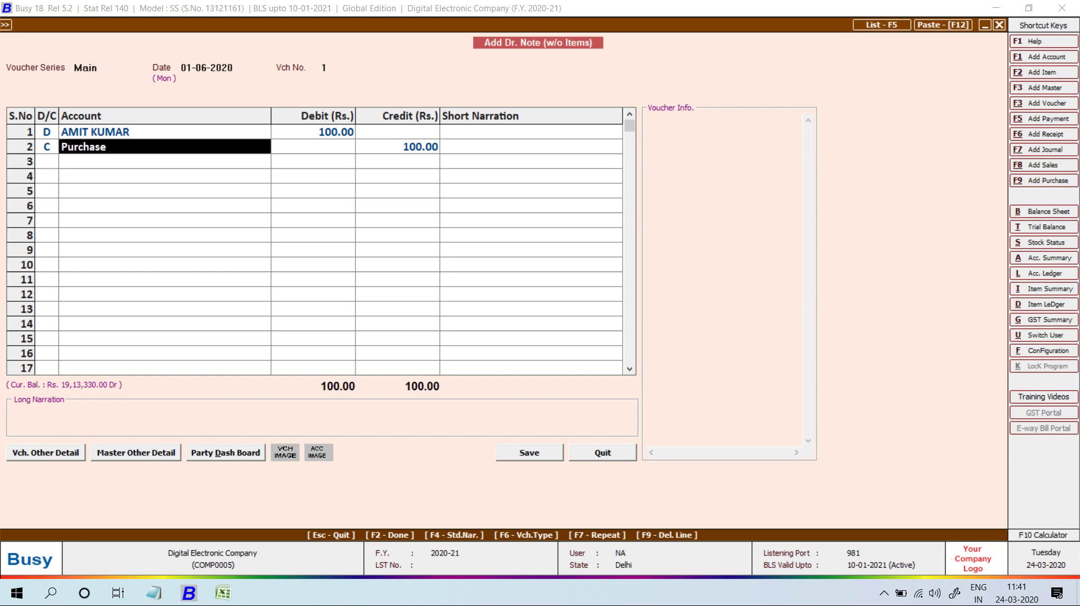
{"action": "key", "text": "alt+F1"}
{"action": "type", "text": "PURCHAS"}
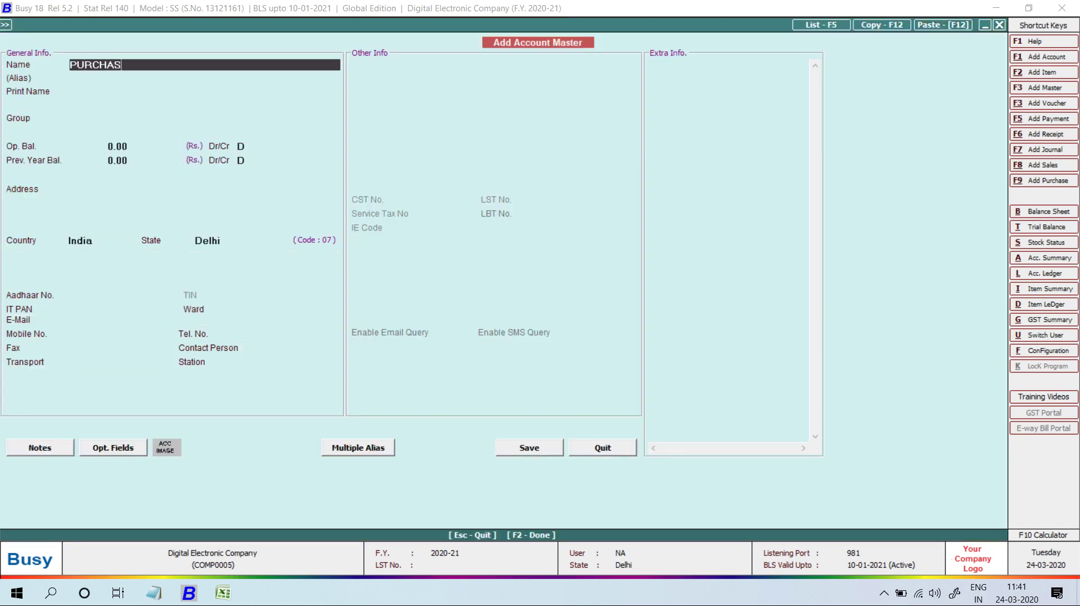
{"action": "type", "text": "E RETURN/ DEBIT NOTE"}
{"action": "key", "text": "Return"}
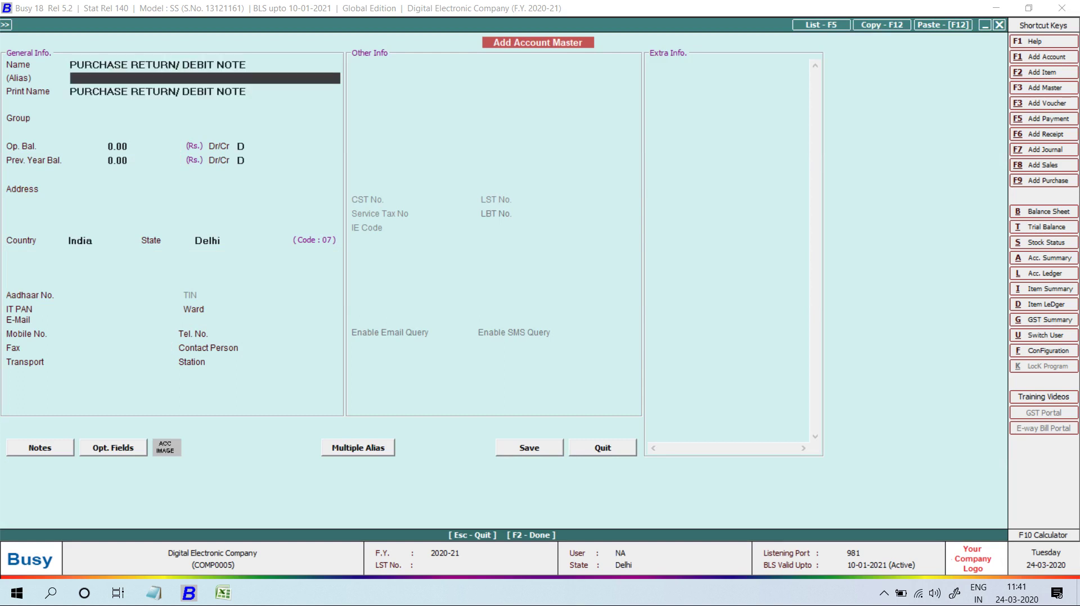
Step: Assign the new account to the Purchase group and save it as the debit note's credit account
{"action": "key", "text": "Return"}
{"action": "key", "text": "Return"}
{"action": "type", "text": "pur"}
{"action": "key", "text": "Return"}
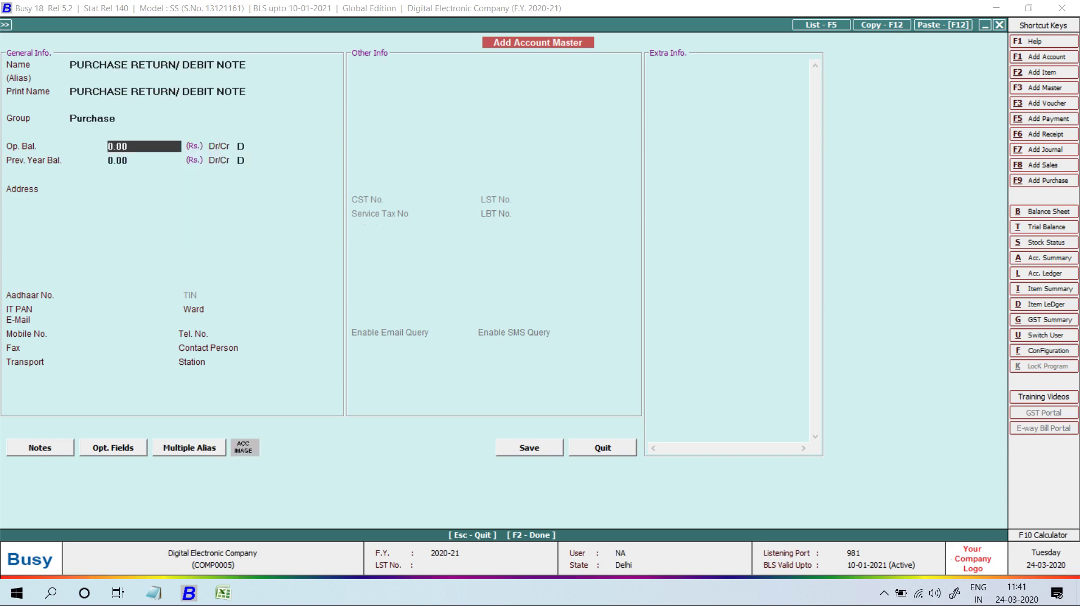
{"action": "key", "text": "F2"}
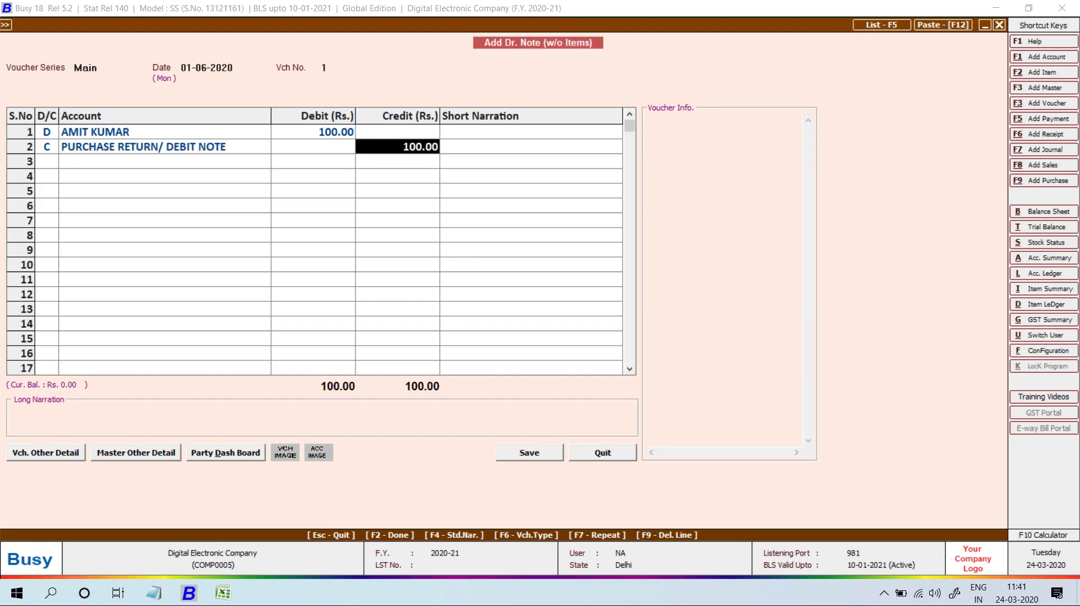
Step: Save the debit note and leave debit note entry
{"action": "key", "text": "Return"}
{"action": "key", "text": "Return"}
{"action": "key", "text": "Return"}
{"action": "key", "text": "Return"}
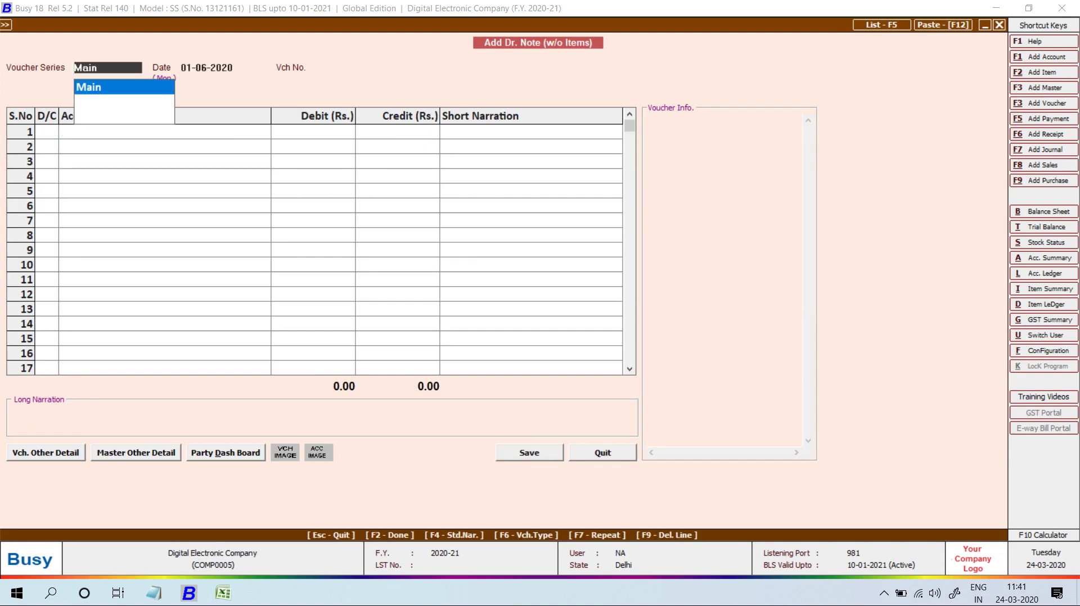
{"action": "key", "text": "Escape"}
{"action": "key", "text": "Escape"}
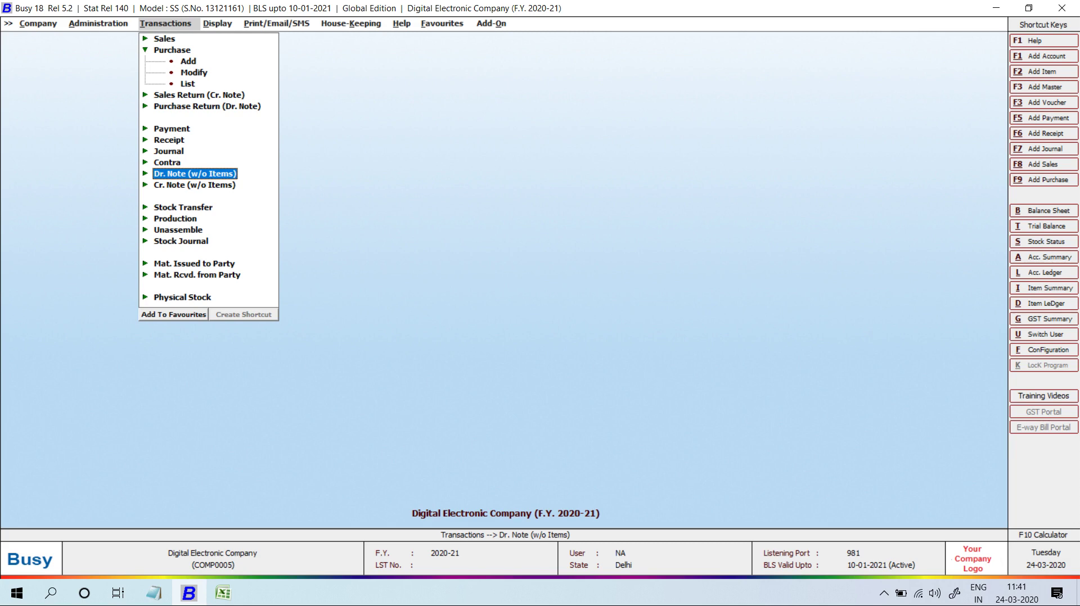
{"action": "key", "text": "Return"}
{"action": "key", "text": "Return"}
{"action": "key", "text": "Return"}
{"action": "key", "text": "Return"}
{"action": "key", "text": "Return"}
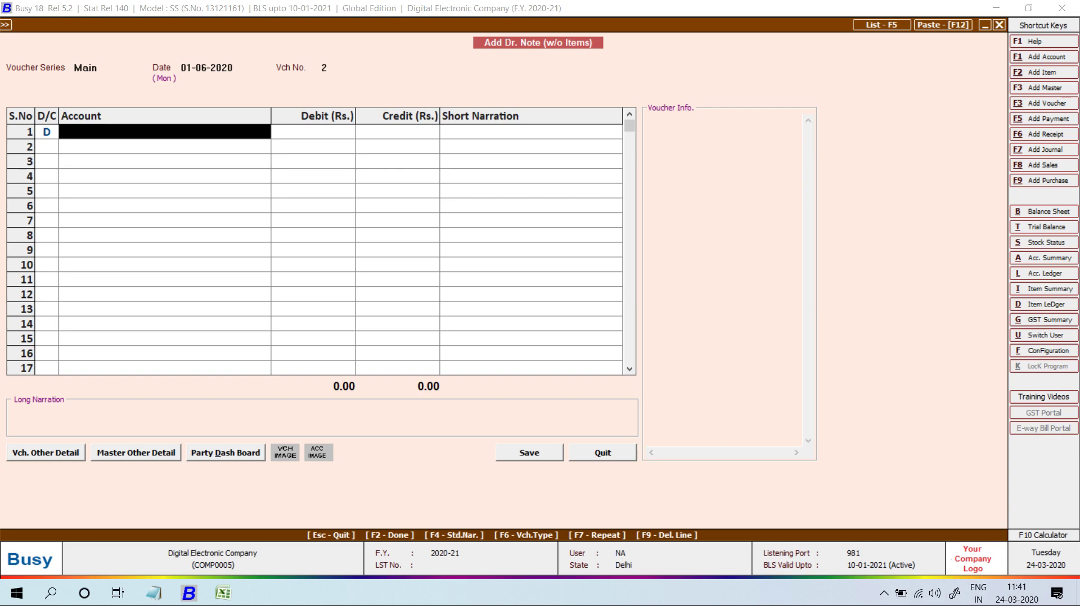
{"action": "key", "text": "Escape"}
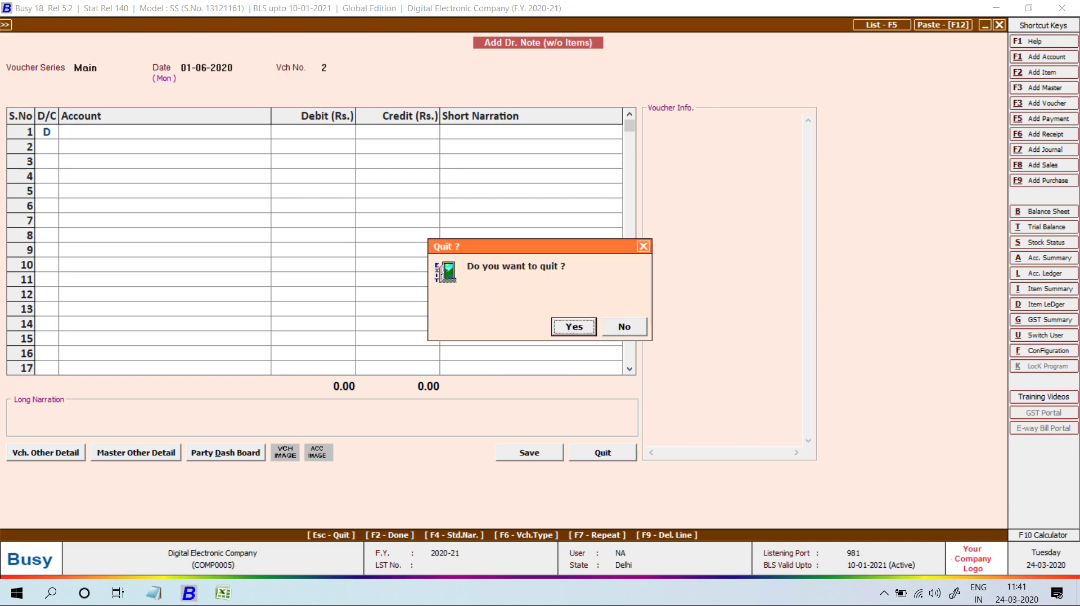
{"action": "key", "text": "Return"}
Step: Switch to the Excel workbook, clear the working notes and figures in columns G to K, and select rate cell D6
{"action": "key", "text": "alt+Tab"}
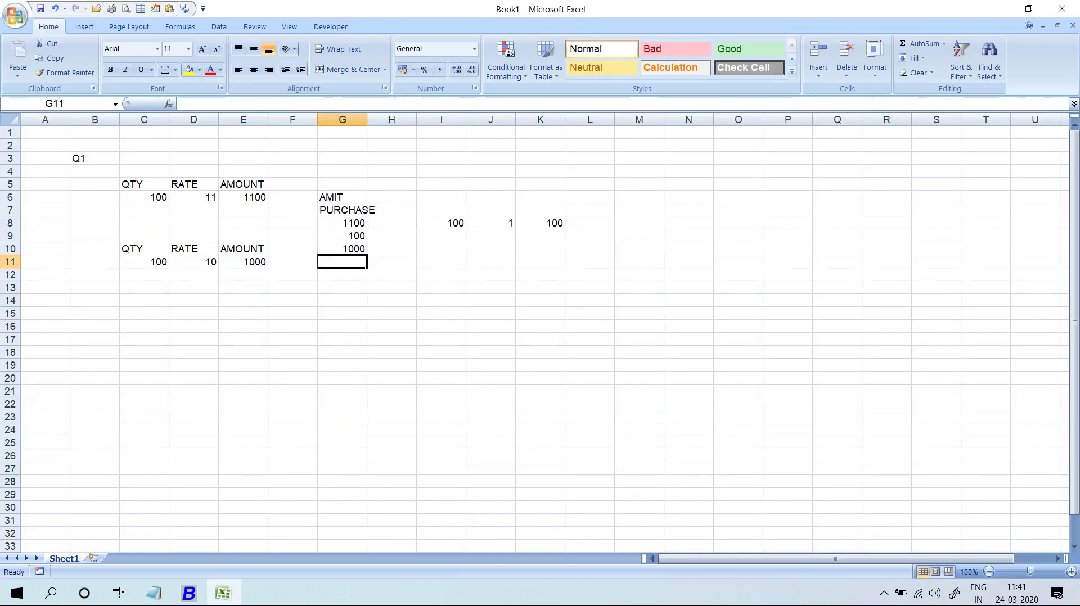
{"action": "left_click_drag", "start_coordinate": [341, 197], "coordinate": [591, 351]}
{"action": "key", "text": "Delete"}
{"action": "left_click", "coordinate": [342, 171]}
{"action": "key", "text": "Left"}
{"action": "key", "text": "Left"}
{"action": "key", "text": "Left"}
{"action": "key", "text": "Down"}
{"action": "key", "text": "Down"}
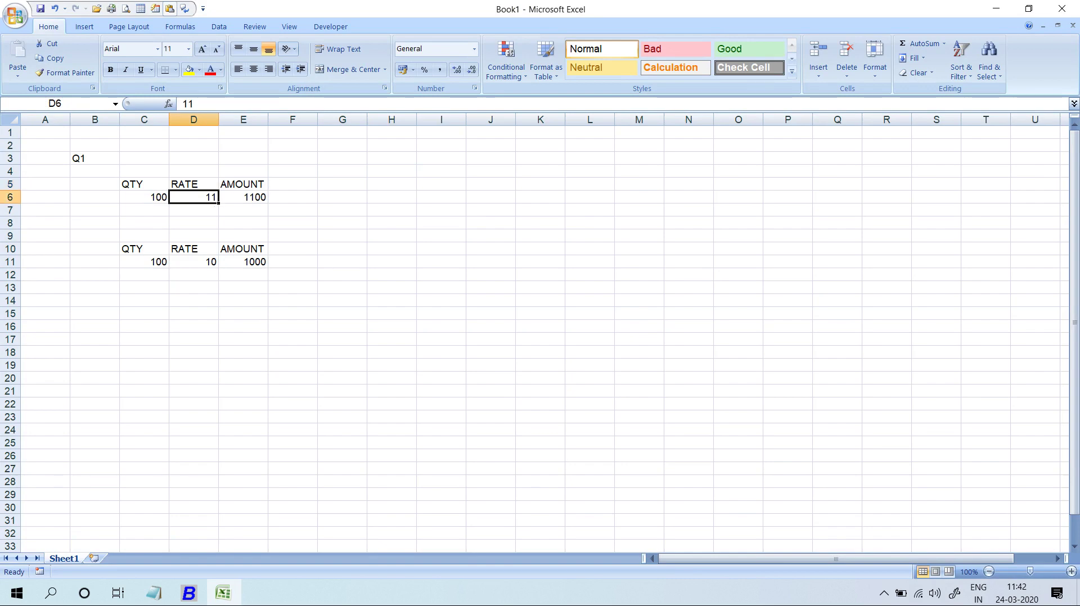
Step: Switch to Busy and display the supplier's account ledger to check the purchase and debit note entries
{"action": "key", "text": "alt+Tab"}
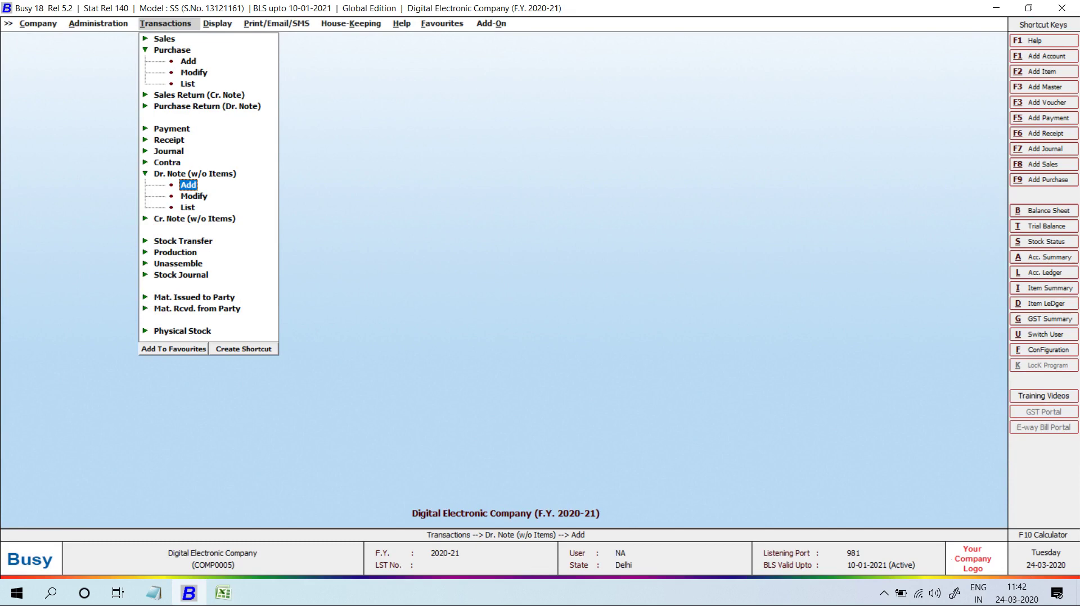
{"action": "type", "text": "lamit"}
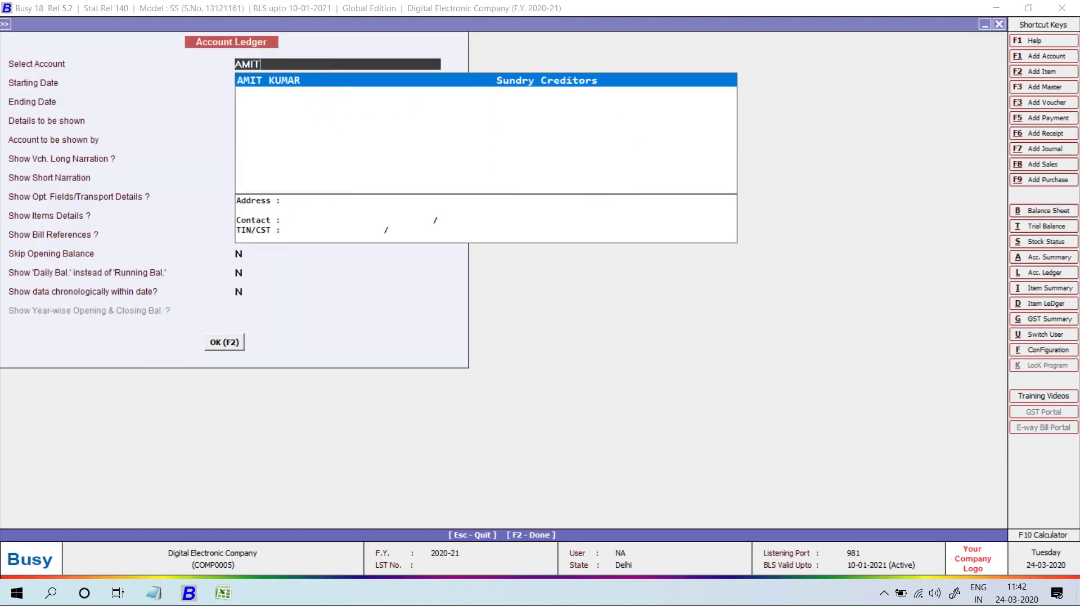
{"action": "key", "text": "Return"}
{"action": "key", "text": "F2"}
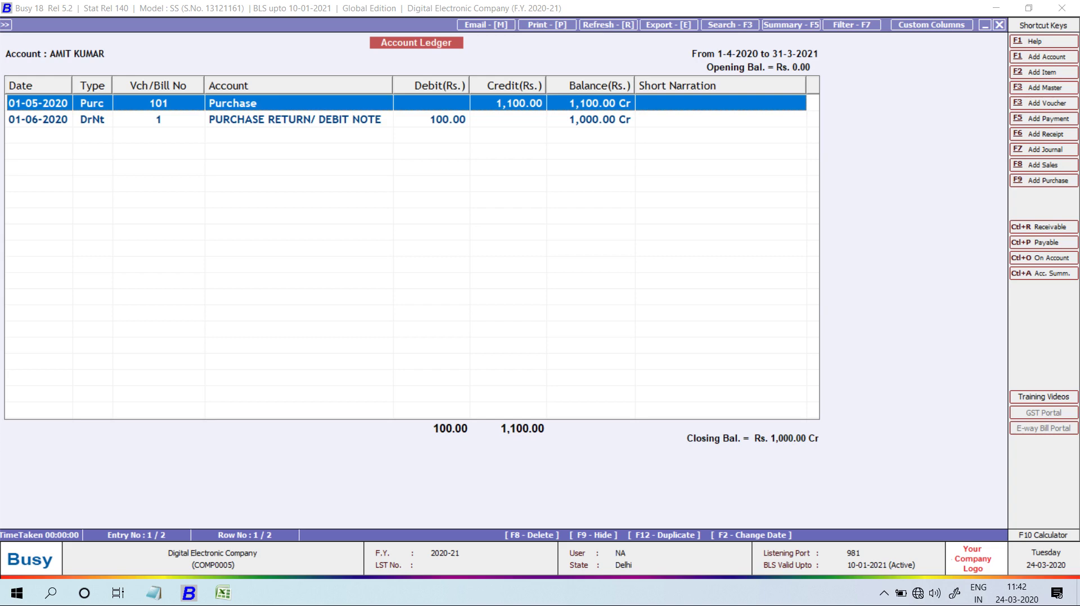
Step: Close the supplier's ledger, switch to the Excel workbook and set the rate in D6 to 10
{"action": "key", "text": "Escape"}
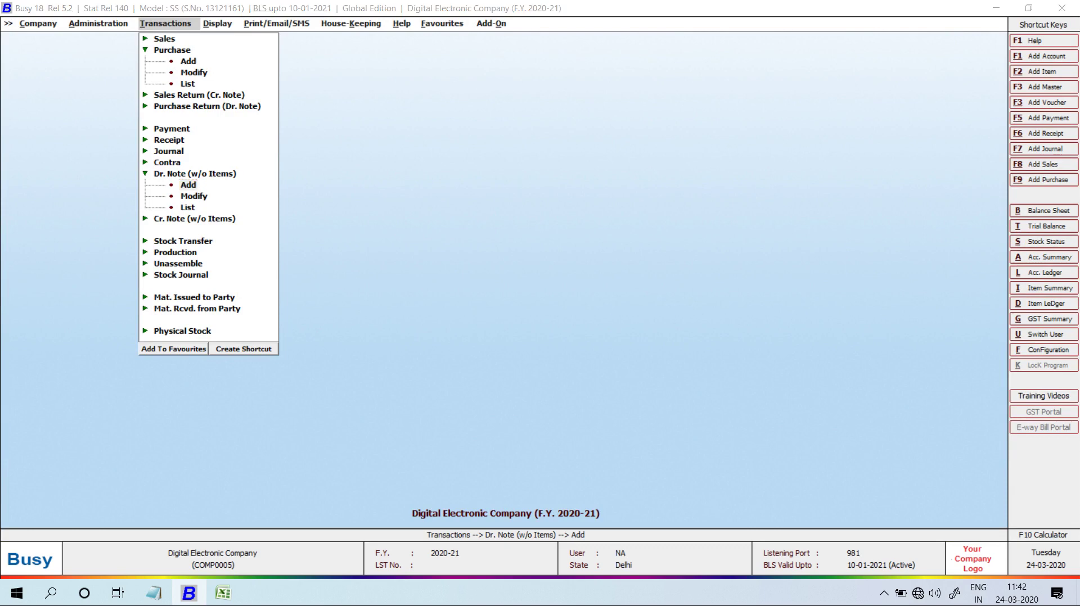
{"action": "key", "text": "alt+Tab"}
{"action": "key", "text": "Up"}
{"action": "key", "text": "Down"}
{"action": "type", "text": "1"}
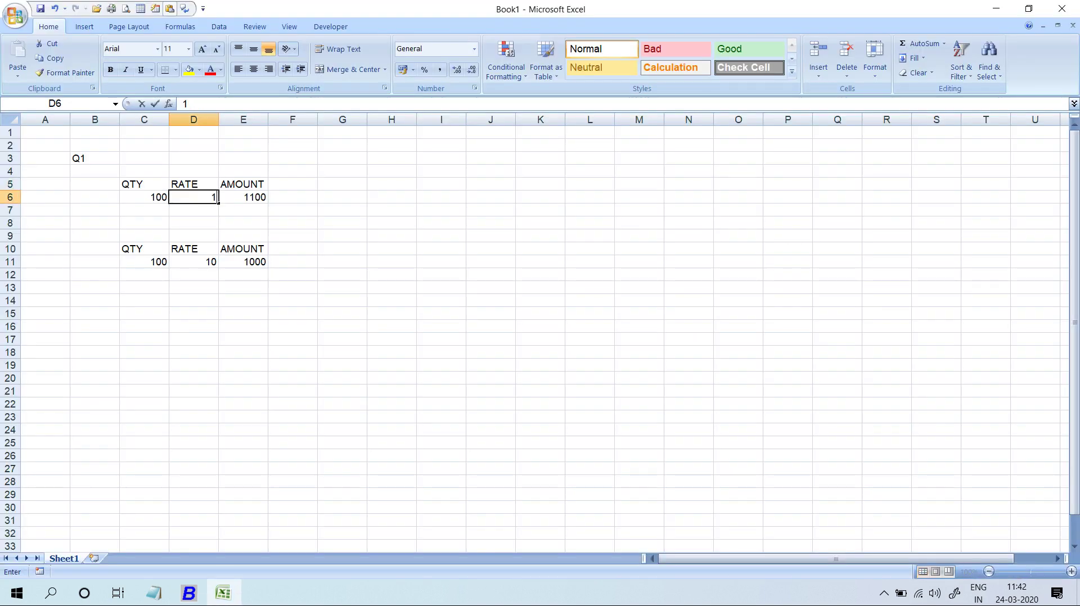
{"action": "type", "text": "0"}
{"action": "key", "text": "Return"}
Step: Set the rate of the second quantity table, in D11, to 11
{"action": "key", "text": "Down"}
{"action": "key", "text": "Down"}
{"action": "key", "text": "Down"}
{"action": "key", "text": "Down"}
{"action": "type", "text": "11"}
{"action": "key", "text": "Return"}
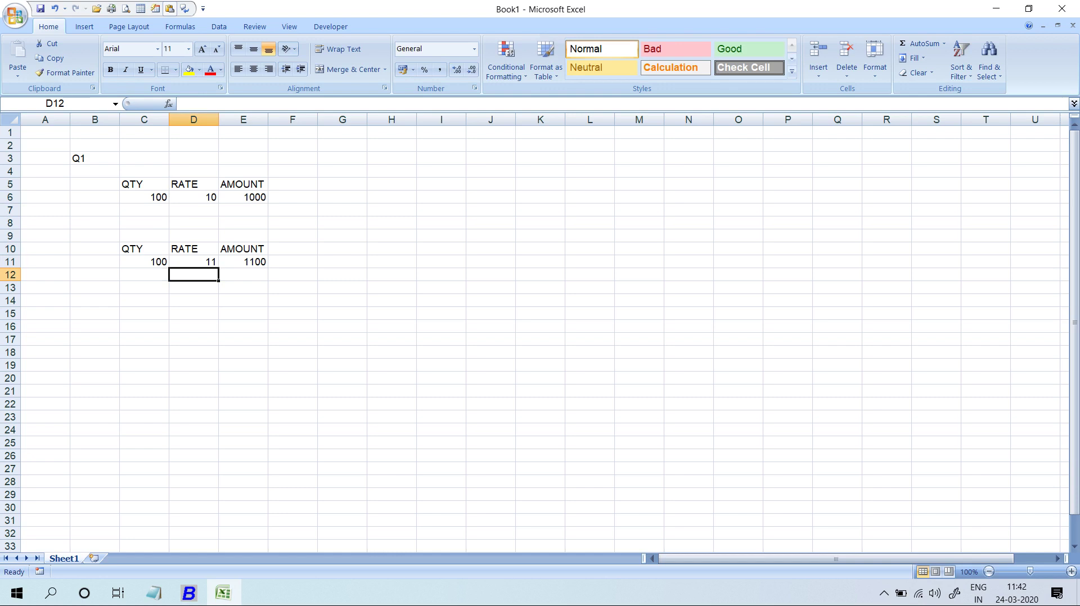
Step: Compare the rates and amounts of the two quantity tables in columns D and E
{"action": "key", "text": "Up"}
{"action": "key", "text": "Up"}
{"action": "key", "text": "Up"}
{"action": "key", "text": "Up"}
{"action": "key", "text": "Up"}
{"action": "key", "text": "Up"}
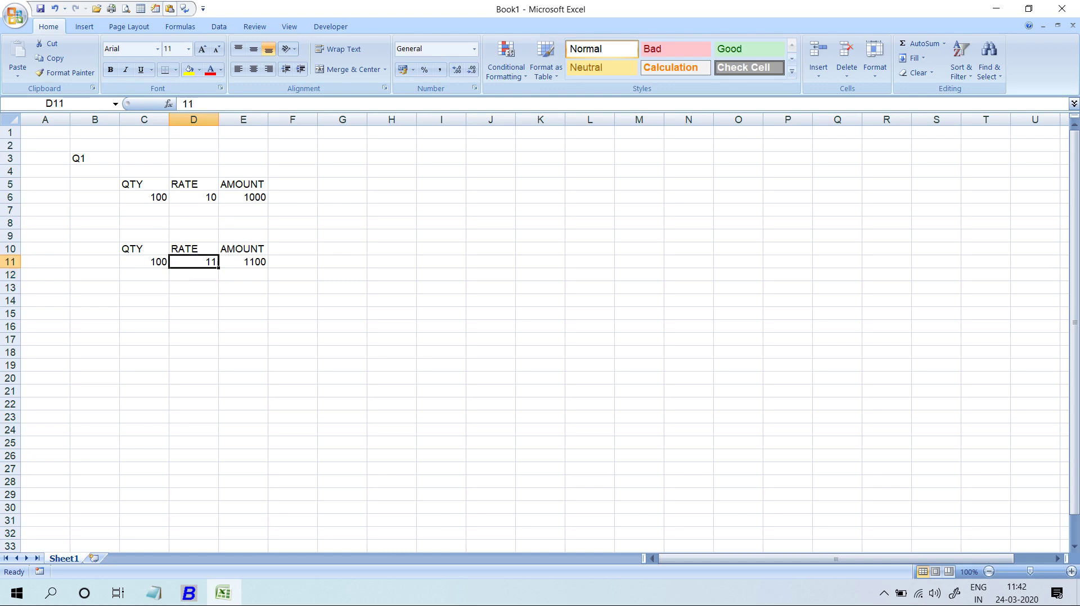
{"action": "key", "text": "Right"}
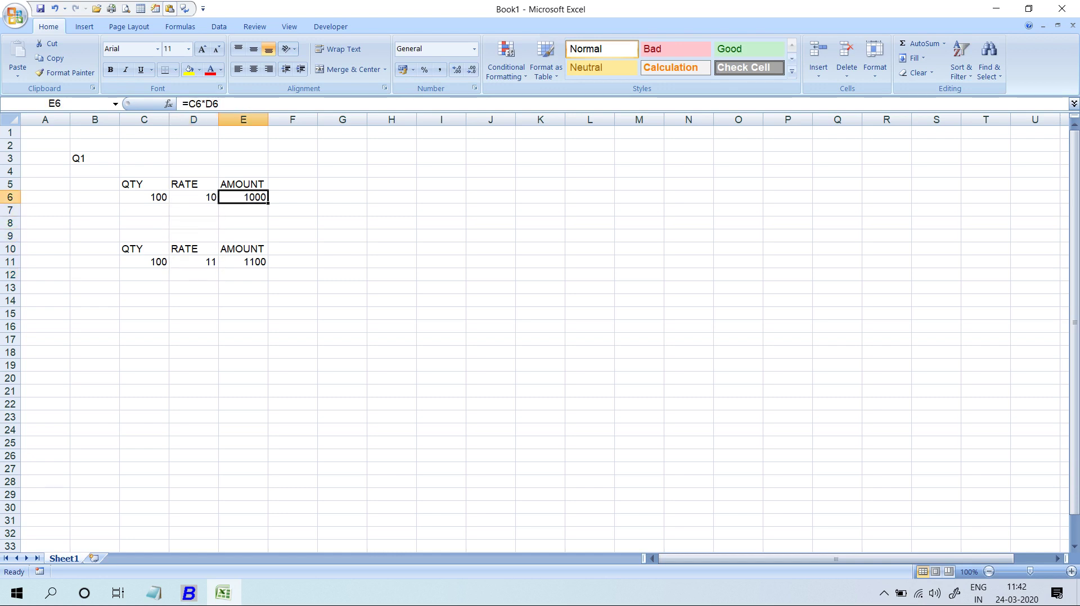
{"action": "key", "text": "Down"}
{"action": "key", "text": "Down"}
{"action": "key", "text": "Down"}
{"action": "key", "text": "Down"}
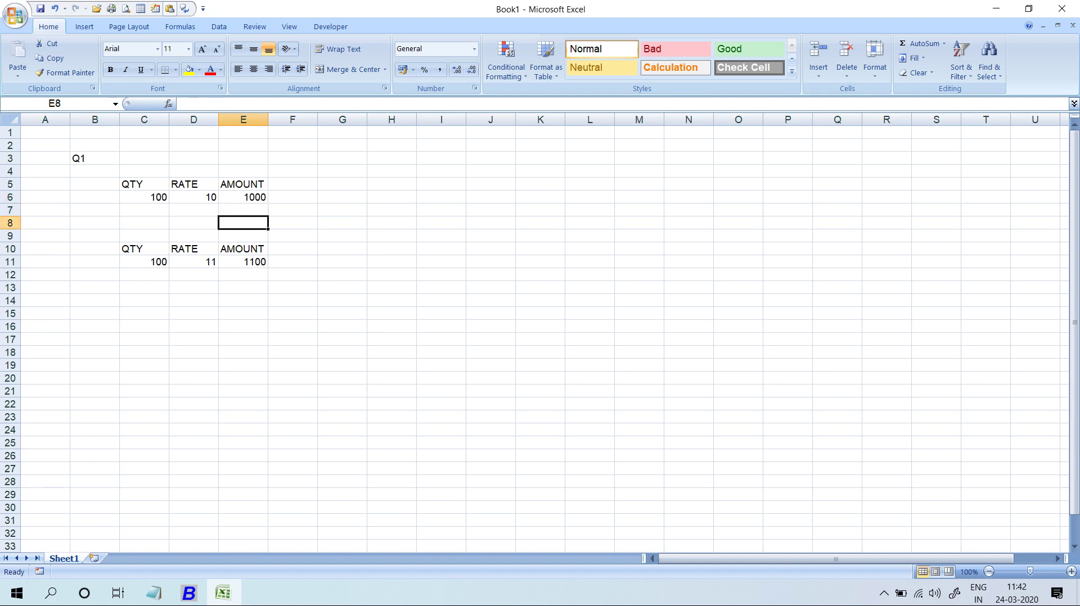
{"action": "key", "text": "Up"}
{"action": "key", "text": "Up"}
{"action": "key", "text": "Up"}
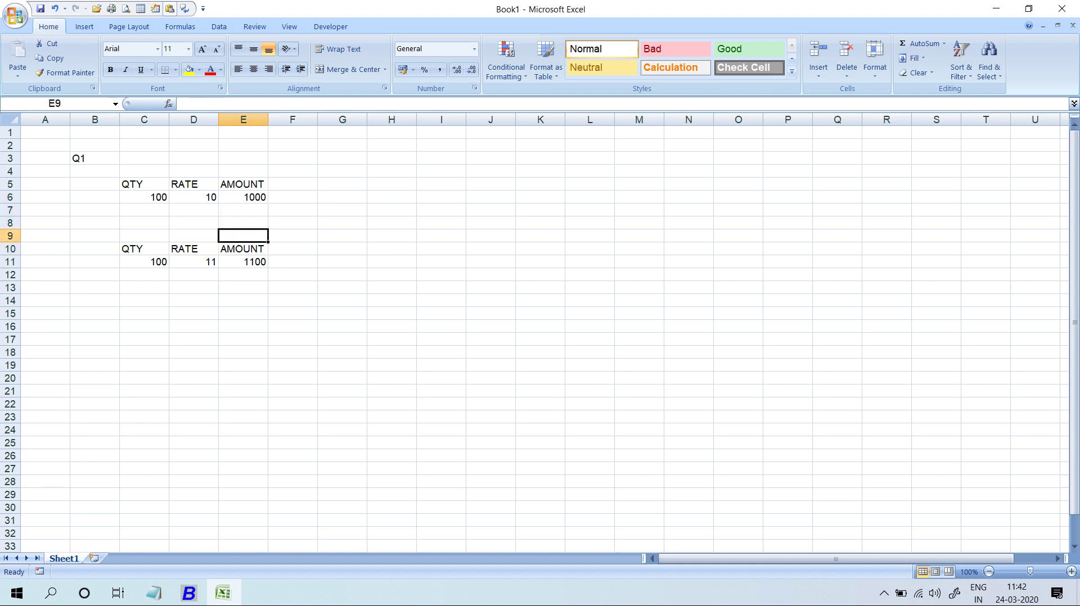
Step: Enter the heading RATE in G8 with the value 11 below it in G9
{"action": "key", "text": "Right"}
{"action": "key", "text": "Right"}
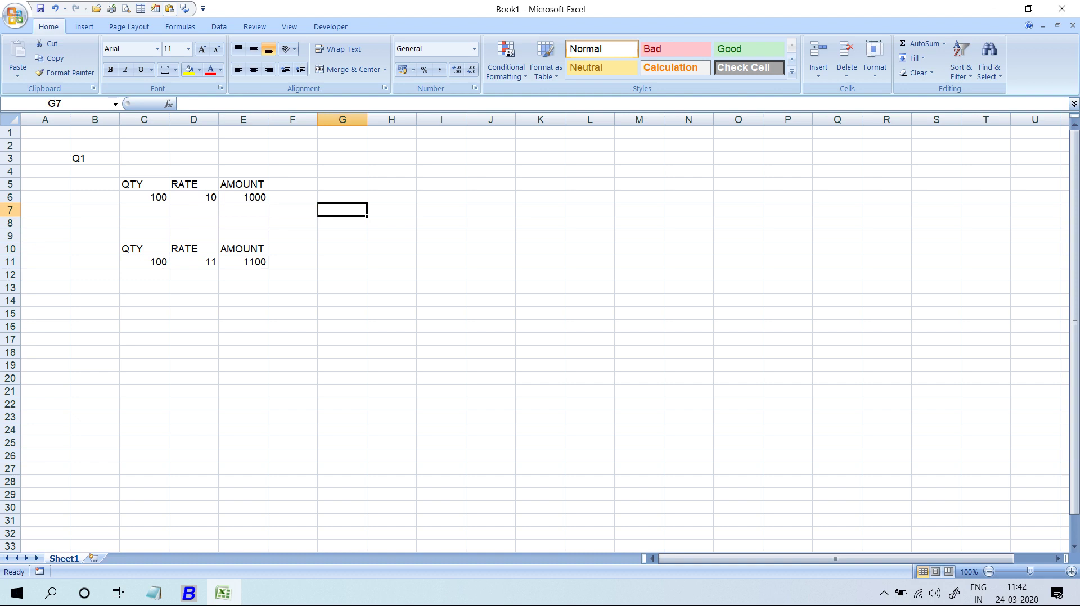
{"action": "key", "text": "Down"}
{"action": "type", "text": "Q"}
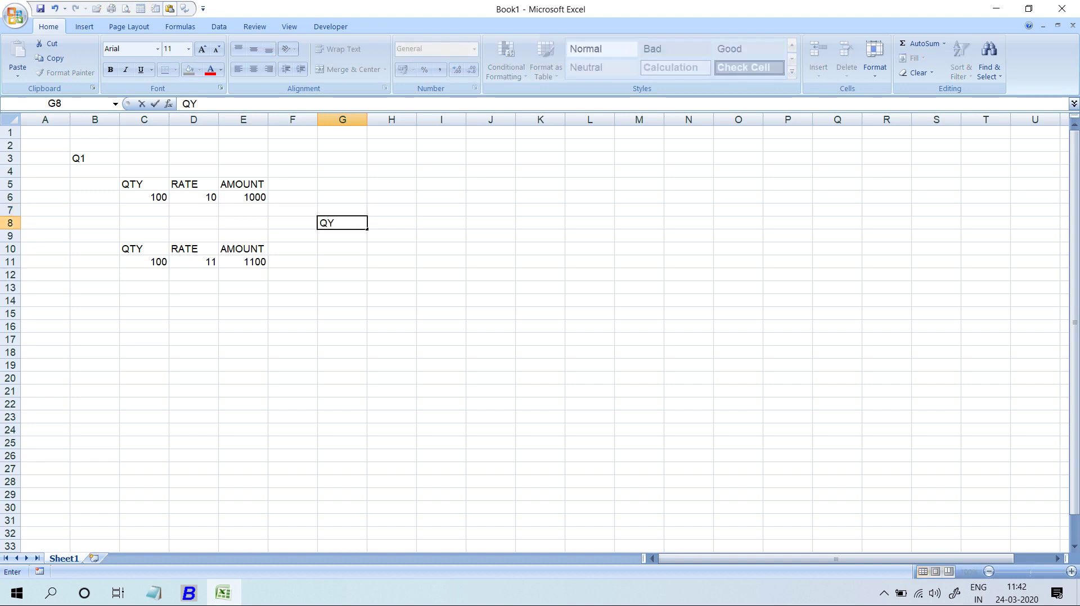
{"action": "key", "text": "BackSpace"}
{"action": "key", "text": "BackSpace"}
{"action": "type", "text": "RATE"}
{"action": "key", "text": "Return"}
{"action": "type", "text": "1"}
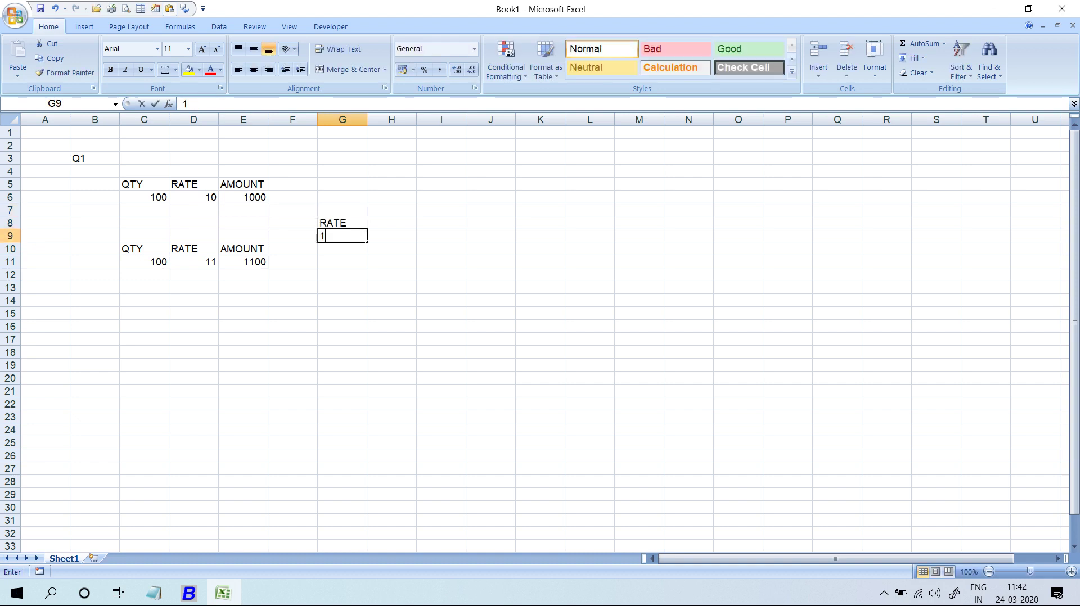
{"action": "type", "text": "1"}
{"action": "left_click", "coordinate": [342, 222]}
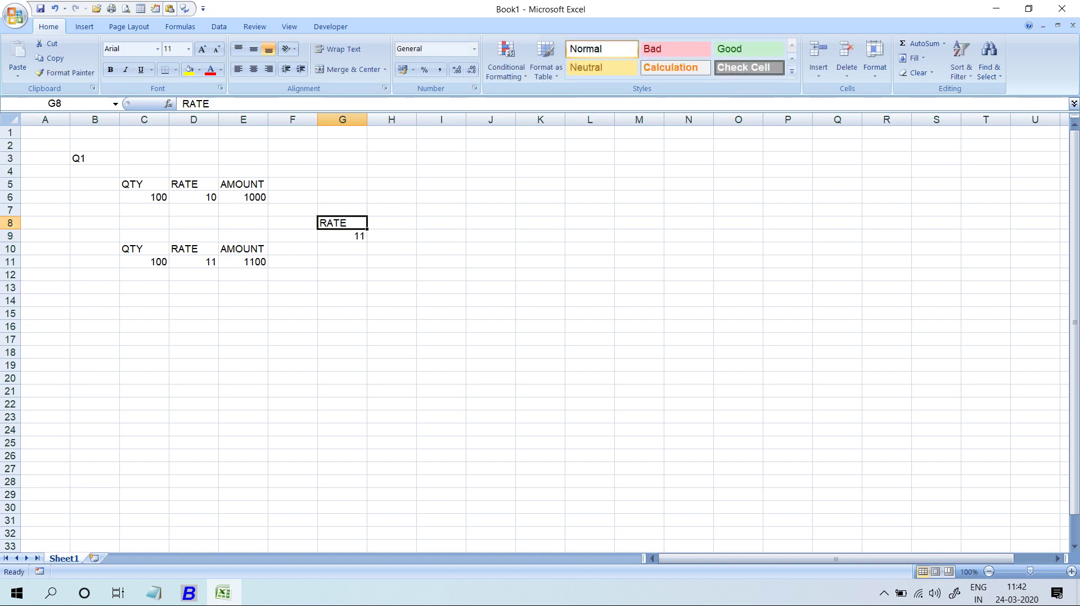
Step: Enter the heading AMOUNT DIFF in H8 with the value 100 below it in H9
{"action": "left_click", "coordinate": [391, 222]}
{"action": "type", "text": "AMOUNT DIFF"}
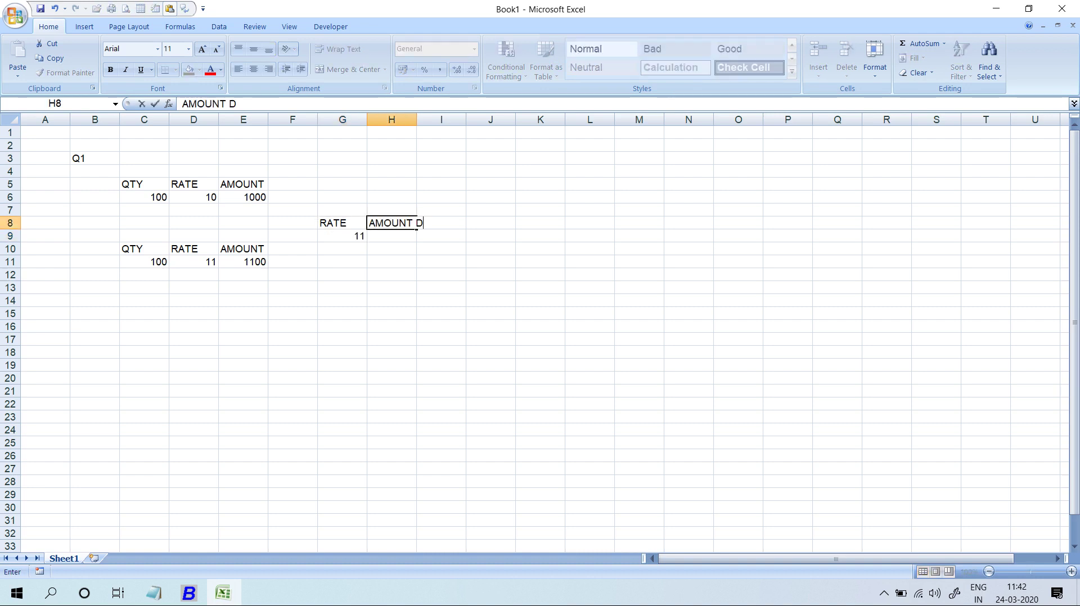
{"action": "key", "text": "Return"}
{"action": "type", "text": "100"}
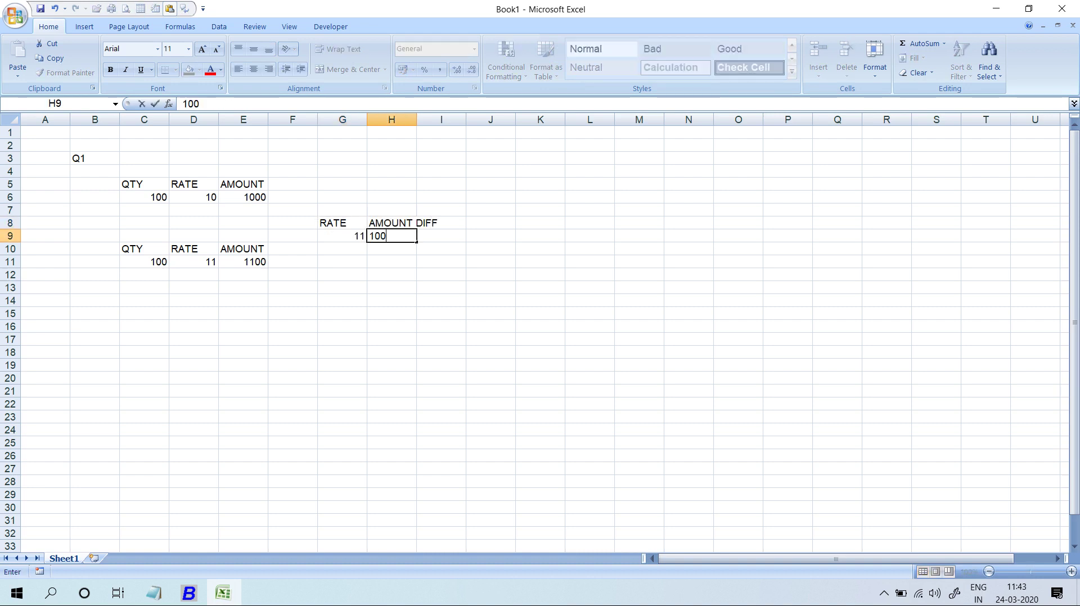
{"action": "key", "text": "Return"}
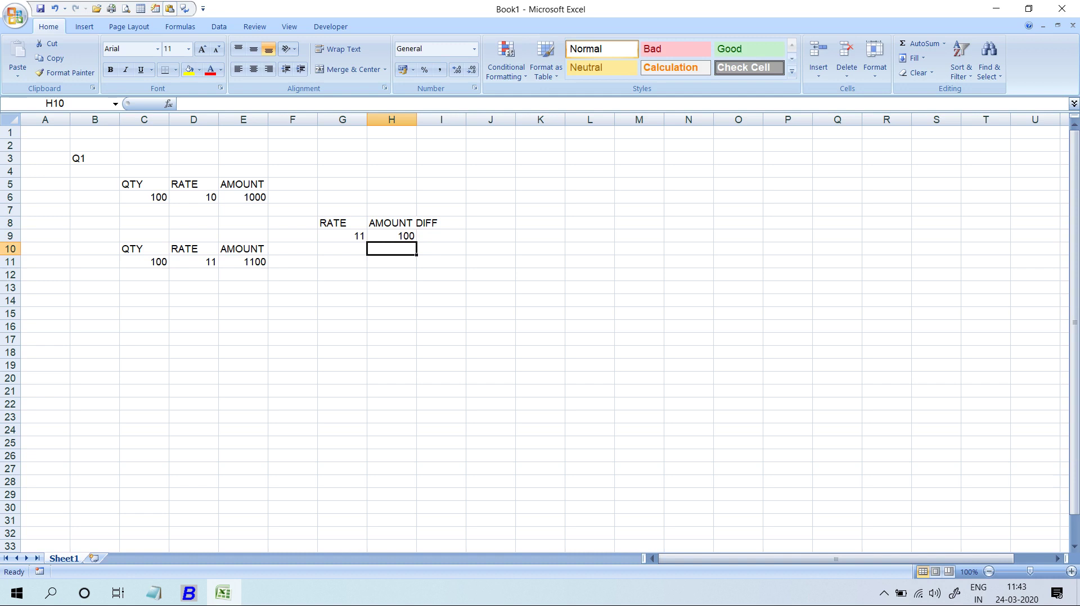
Step: Enter the label PURCHASE in H13
{"action": "key", "text": "Down"}
{"action": "key", "text": "Down"}
{"action": "key", "text": "Down"}
{"action": "type", "text": "D"}
{"action": "key", "text": "BackSpace"}
{"action": "type", "text": "PURCHASE"}
{"action": "key", "text": "Return"}
Step: Enter the label SHORT in K13, on the same row as PURCHASE
{"action": "key", "text": "Up"}
{"action": "key", "text": "Right"}
{"action": "key", "text": "Right"}
{"action": "key", "text": "Right"}
{"action": "type", "text": "DE"}
{"action": "key", "text": "BackSpace"}
{"action": "key", "text": "BackSpace"}
{"action": "type", "text": "SHORT"}
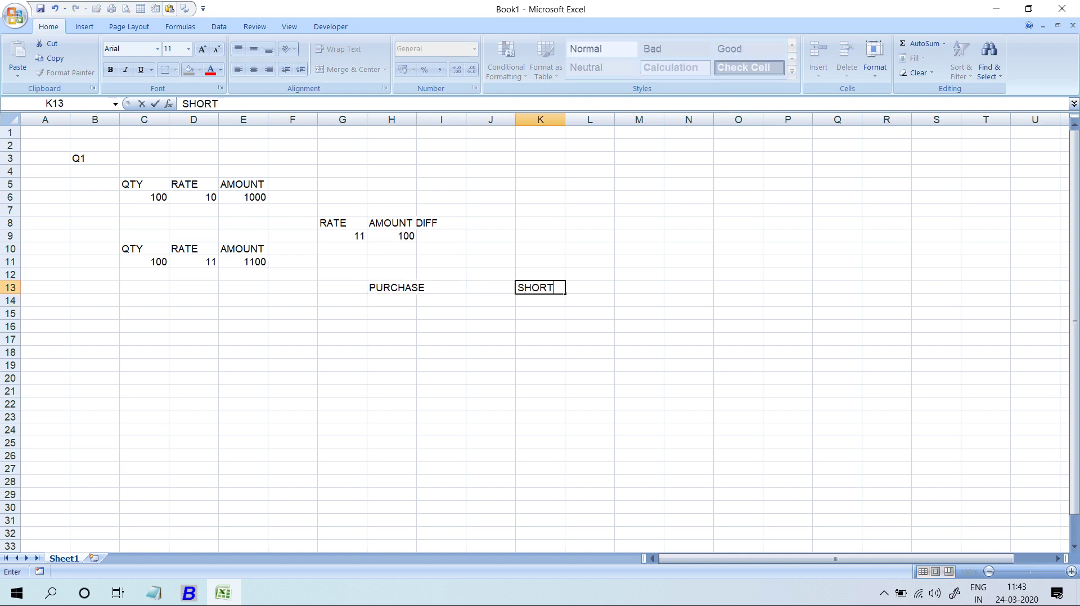
{"action": "key", "text": "Right"}
{"action": "key", "text": "Right"}
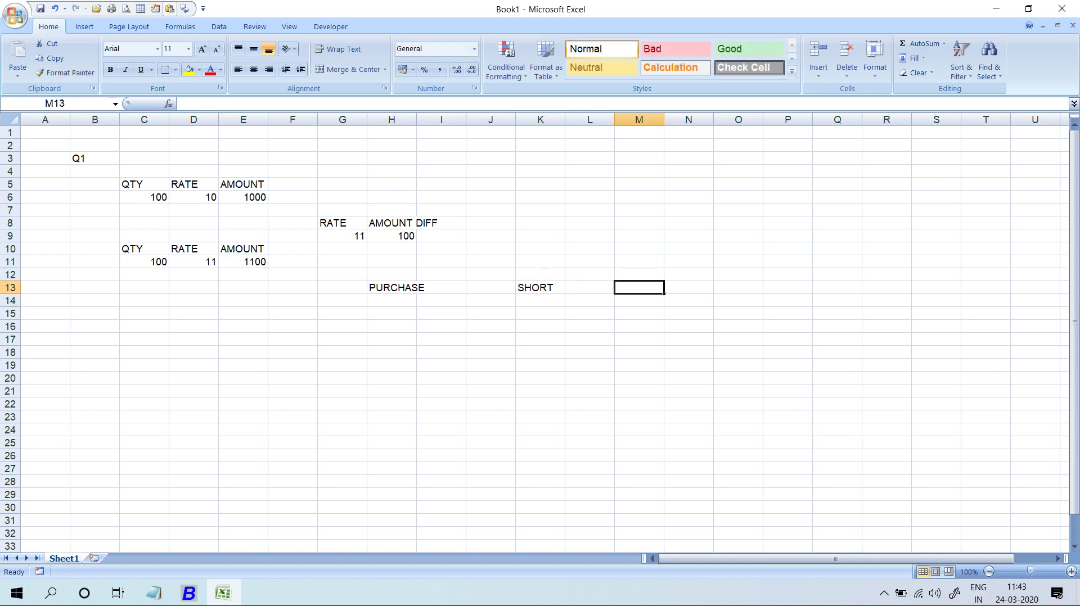
Step: Replace the label in K13 with OVER
{"action": "key", "text": "Left"}
{"action": "key", "text": "Left"}
{"action": "type", "text": "OVER"}
{"action": "key", "text": "Return"}
{"action": "key", "text": "Up"}
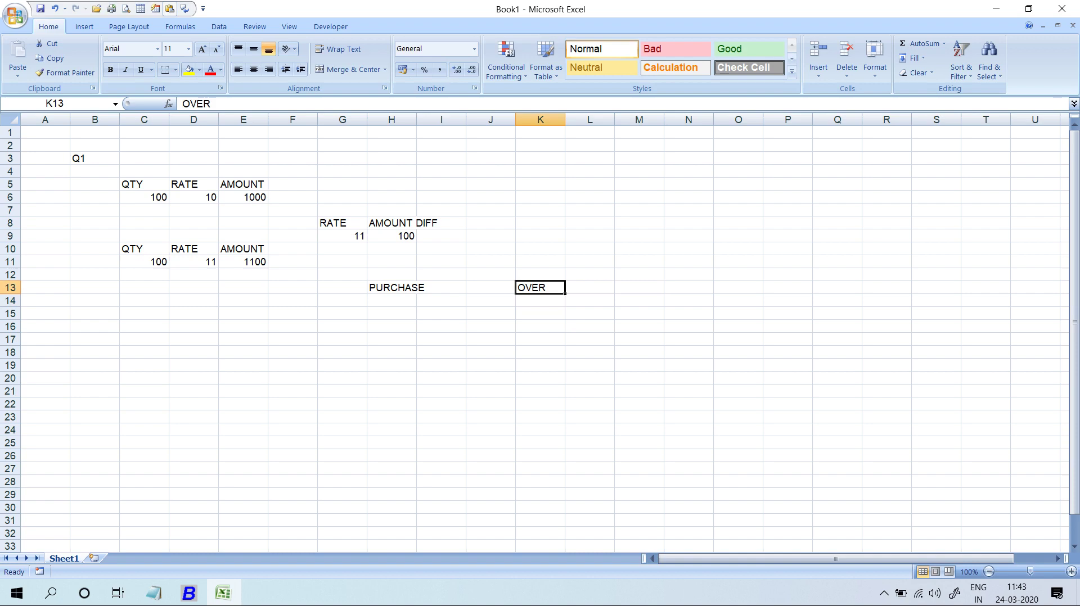
Step: Enter the rates 10 and 11 in K14 and K15, under the OVER label
{"action": "key", "text": "Down"}
{"action": "type", "text": "10"}
{"action": "key", "text": "Return"}
{"action": "type", "text": "11"}
{"action": "key", "text": "Return"}
Step: Enter the label DEBIT NOTE in M13
{"action": "key", "text": "Up"}
{"action": "key", "text": "Up"}
{"action": "key", "text": "Right"}
{"action": "key", "text": "Right"}
{"action": "key", "text": "Up"}
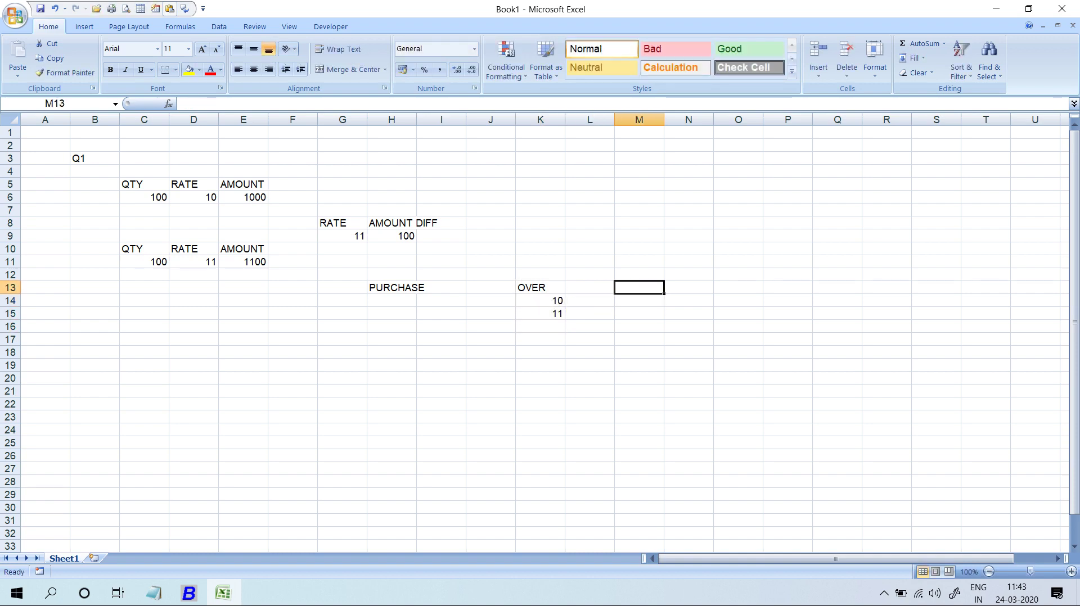
{"action": "type", "text": "DEBIT NOTE"}
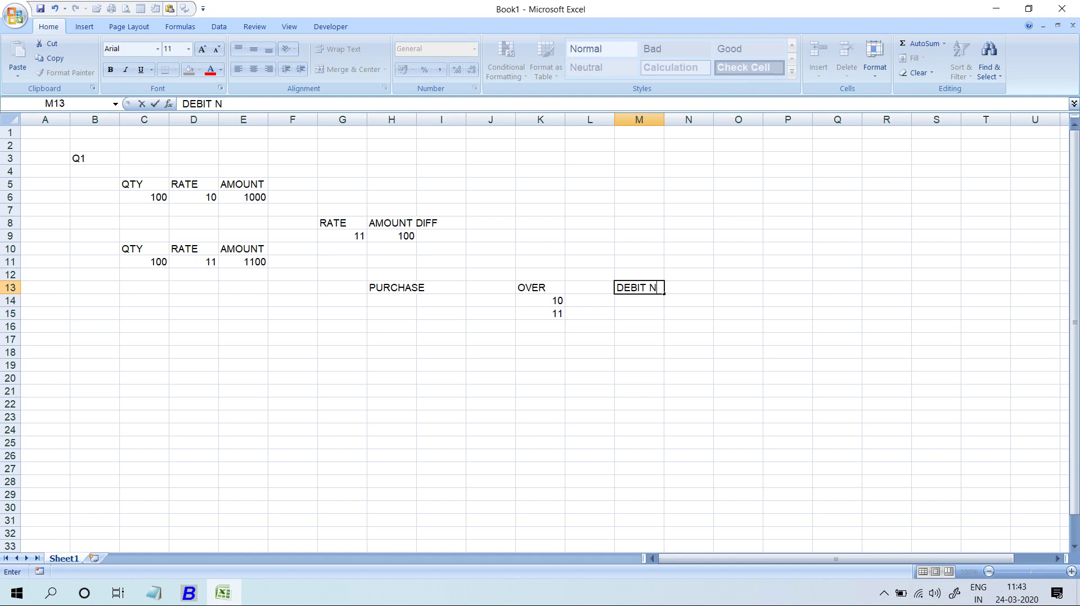
{"action": "key", "text": "Return"}
Step: Extend the label in K13 to OVER CHARGE
{"action": "key", "text": "Up"}
{"action": "key", "text": "Left"}
{"action": "key", "text": "Left"}
{"action": "key", "text": "Down"}
{"action": "key", "text": "Up"}
{"action": "key", "text": "F2"}
{"action": "type", "text": "CHARGE"}
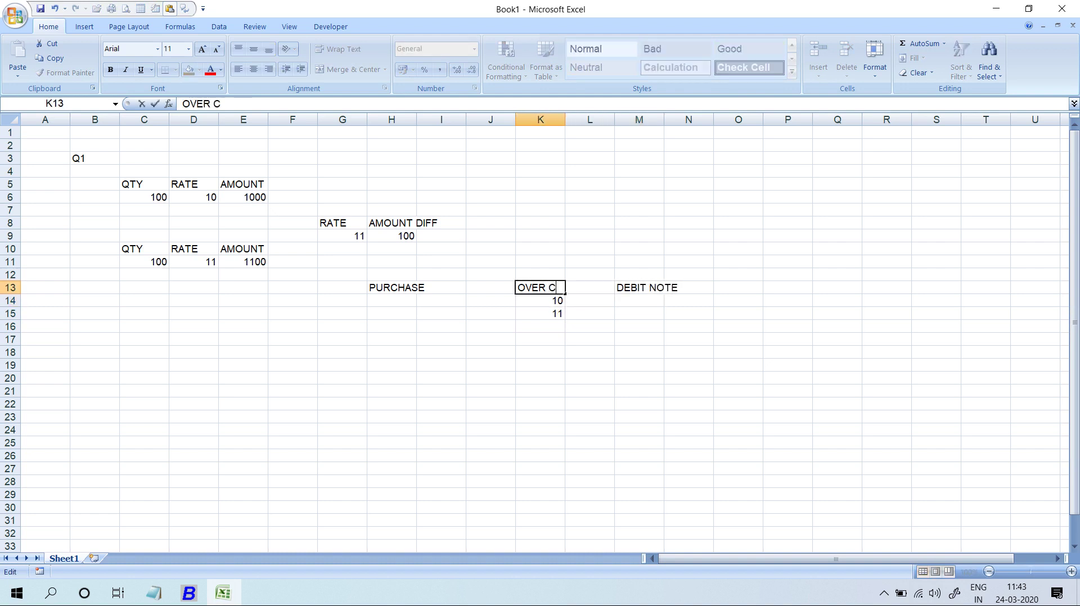
{"action": "key", "text": "Return"}
Step: Enter a second PURCHASE label in H16
{"action": "key", "text": "Down"}
{"action": "key", "text": "Down"}
{"action": "key", "text": "Left"}
{"action": "key", "text": "Left"}
{"action": "key", "text": "Left"}
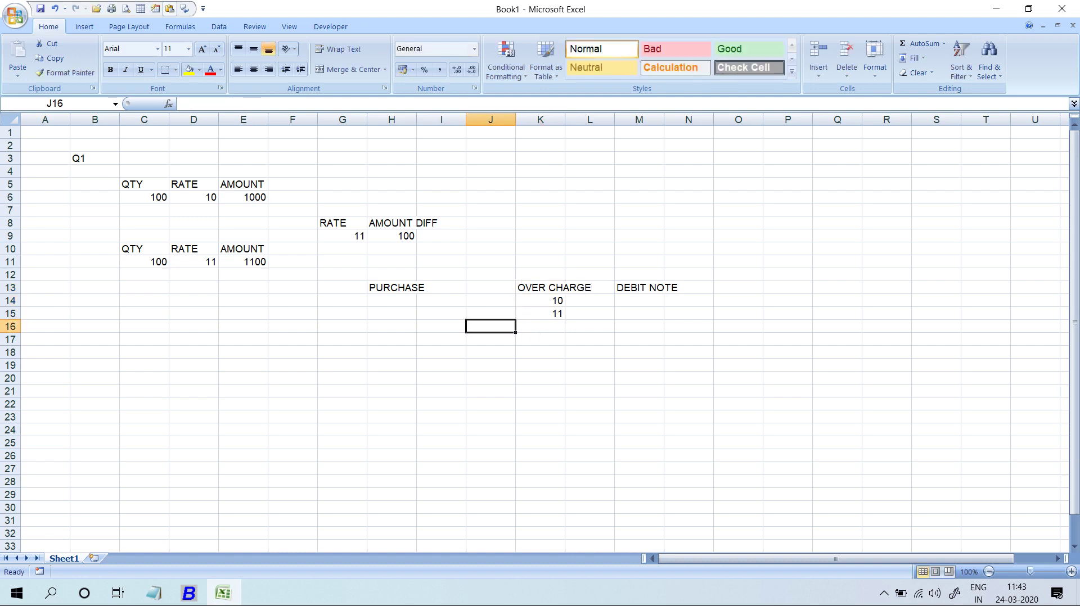
{"action": "type", "text": "PURCHASE"}
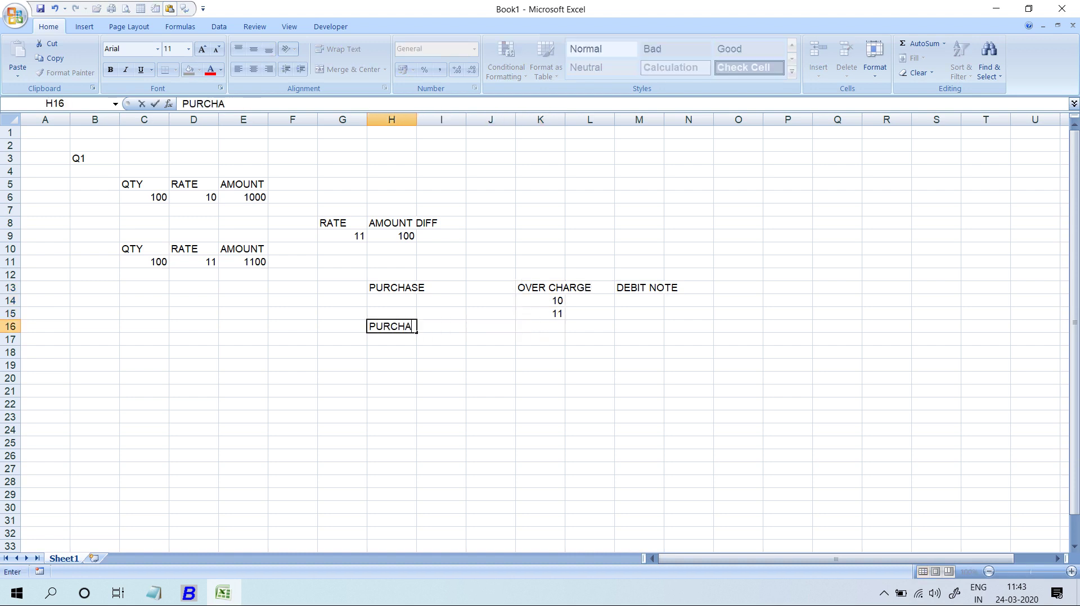
{"action": "key", "text": "Return"}
Step: Enter the label SHORT CHARGE in K16
{"action": "key", "text": "Up"}
{"action": "key", "text": "Right"}
{"action": "key", "text": "Right"}
{"action": "key", "text": "Right"}
{"action": "type", "text": "SHORT CJA"}
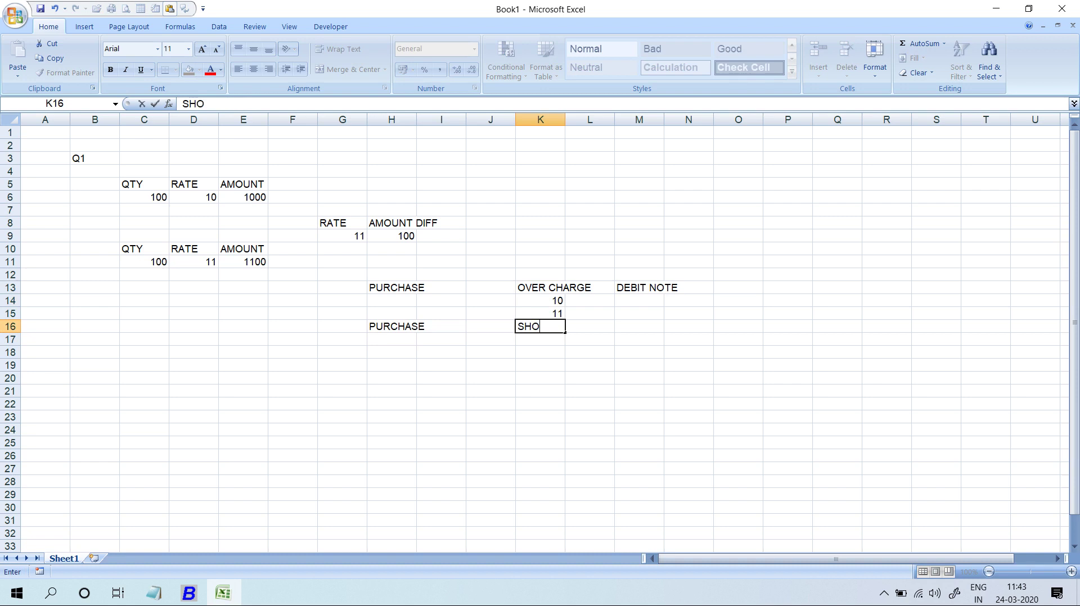
{"action": "key", "text": "BackSpace"}
{"action": "key", "text": "BackSpace"}
{"action": "type", "text": "HARGE"}
{"action": "key", "text": "Return"}
Step: Enter the rates 11 and 10 in K17 and K18, under the SHORT CHARGE label
{"action": "type", "text": "11"}
{"action": "key", "text": "Return"}
{"action": "type", "text": "10"}
{"action": "key", "text": "Return"}
Step: Enter the label CREDIT NOTE in M16, beside SHORT CHARGE
{"action": "left_click", "coordinate": [540, 326]}
{"action": "left_click", "coordinate": [589, 339]}
{"action": "left_click", "coordinate": [639, 339]}
{"action": "left_click", "coordinate": [639, 326]}
{"action": "type", "text": "CREDIT NOTE"}
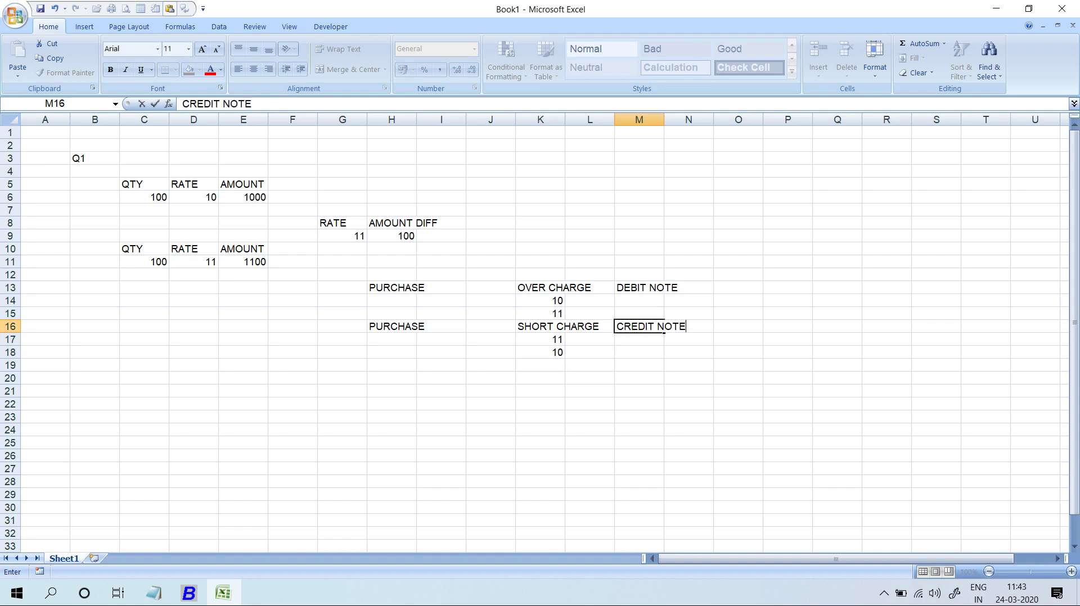
{"action": "key", "text": "Return"}
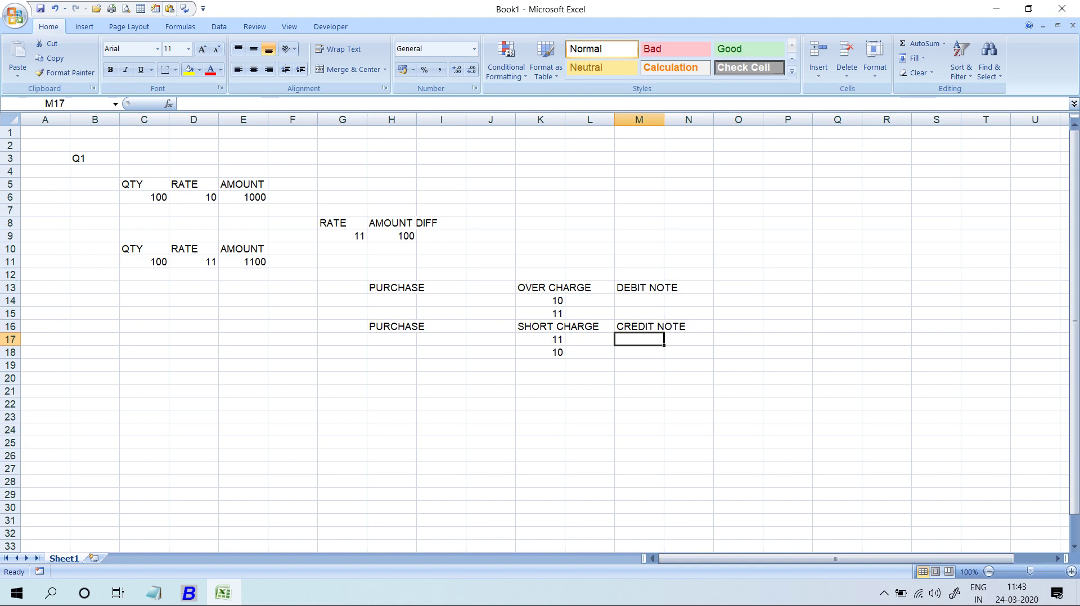
Step: Switch to Busy and start a new purchase voucher with voucher number 203
{"action": "key", "text": "alt+Tab"}
{"action": "key", "text": "Up"}
{"action": "key", "text": "Up"}
{"action": "key", "text": "Up"}
{"action": "key", "text": "Up"}
{"action": "key", "text": "Up"}
{"action": "key", "text": "Up"}
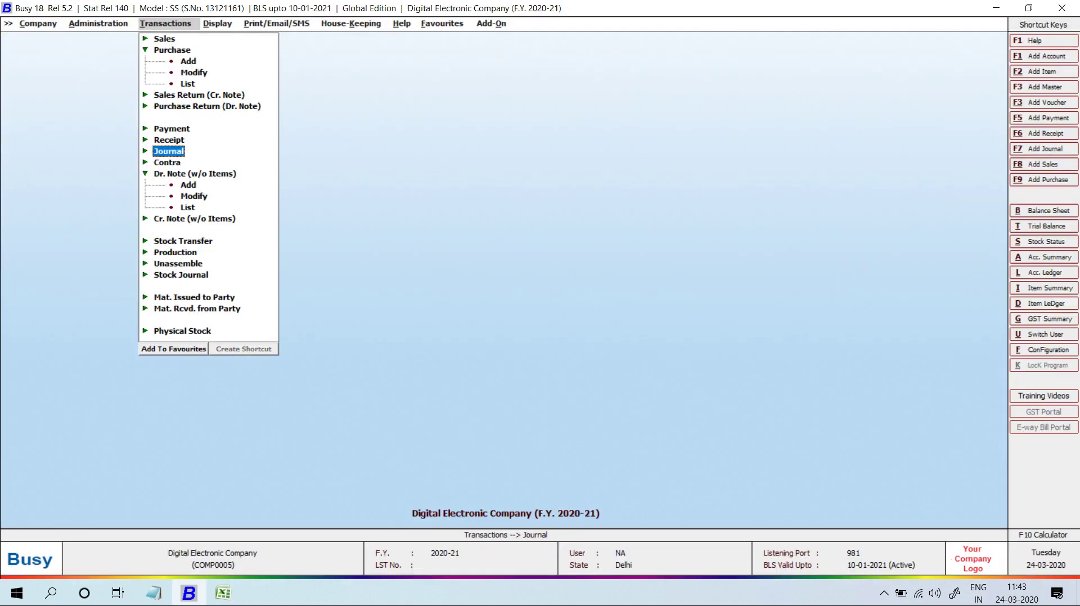
{"action": "key", "text": "Up"}
{"action": "key", "text": "Up"}
{"action": "key", "text": "Up"}
{"action": "key", "text": "Up"}
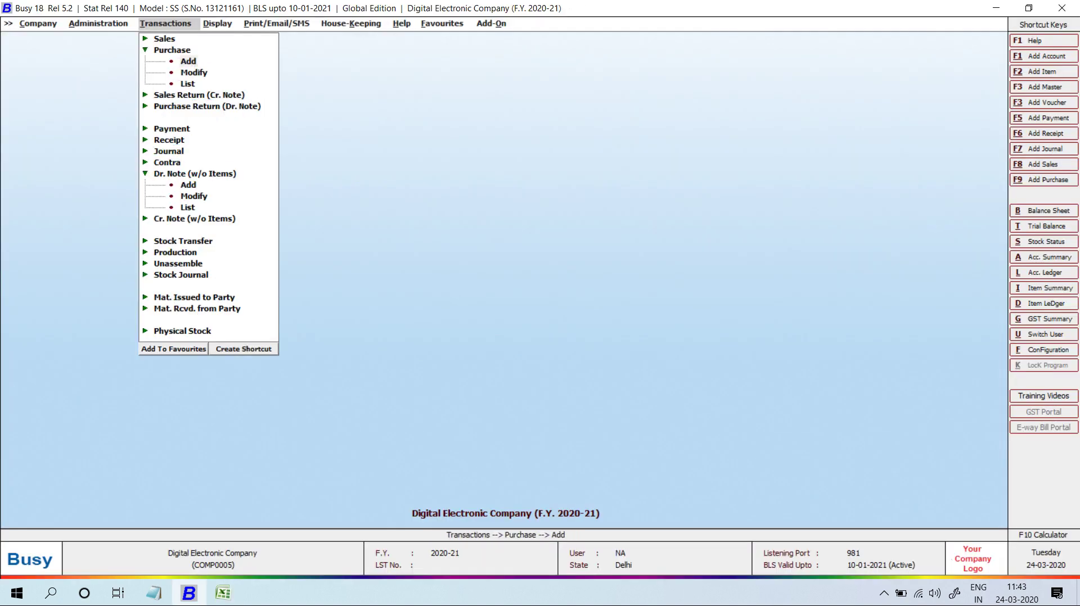
{"action": "key", "text": "Return"}
{"action": "type", "text": "203"}
{"action": "key", "text": "Return"}
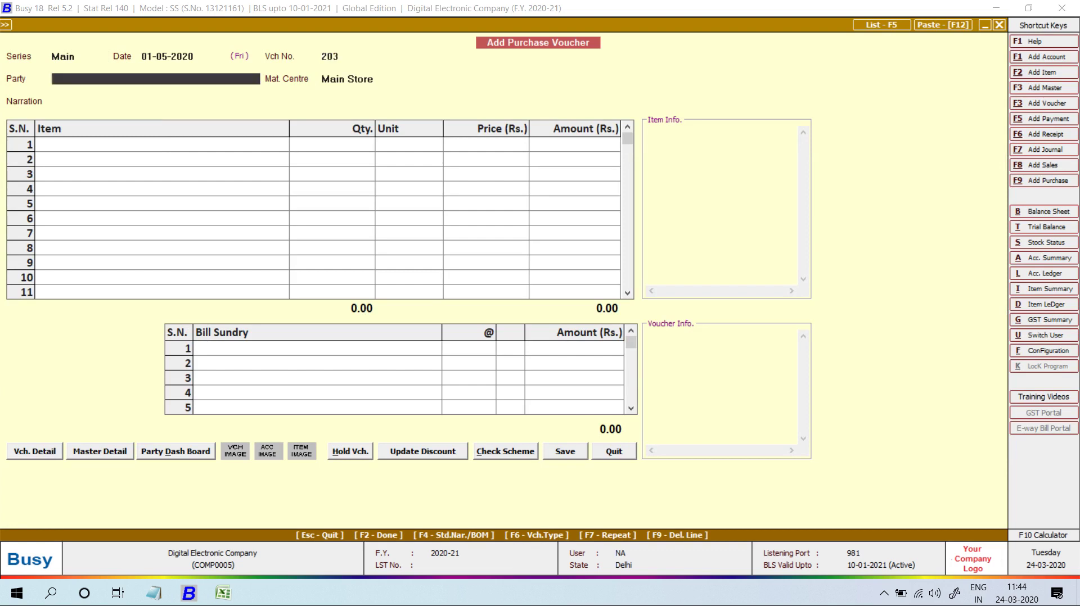
Step: Create a new party account from the voucher, entering the supplier's name and the Sundry Creditors group
{"action": "key", "text": "F3"}
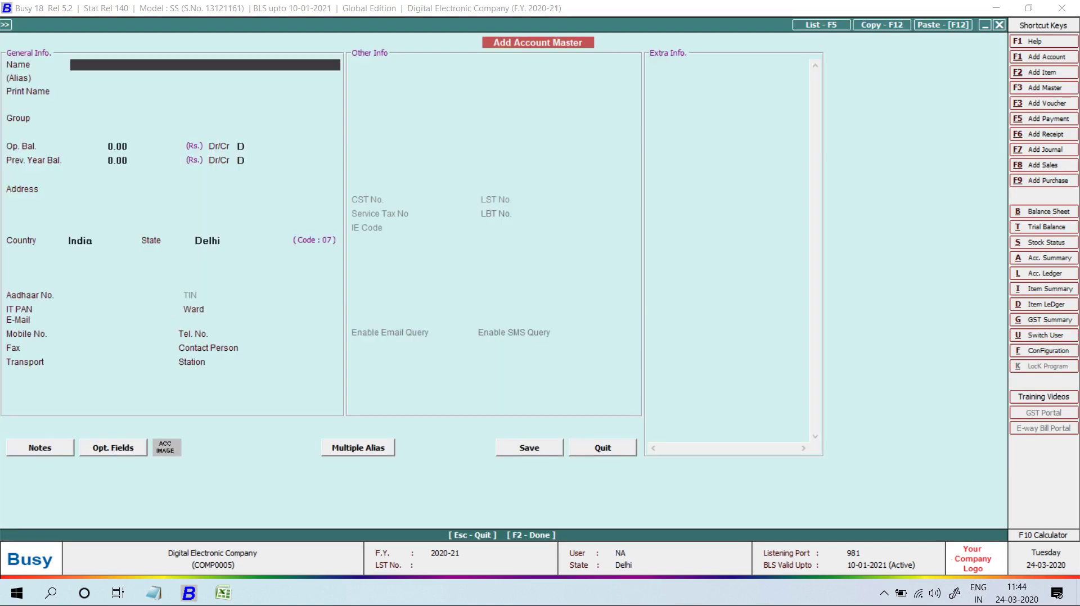
{"action": "type", "text": "NITIN"}
{"action": "key", "text": "Return"}
{"action": "key", "text": "Return"}
{"action": "key", "text": "Return"}
{"action": "type", "text": "SUN"}
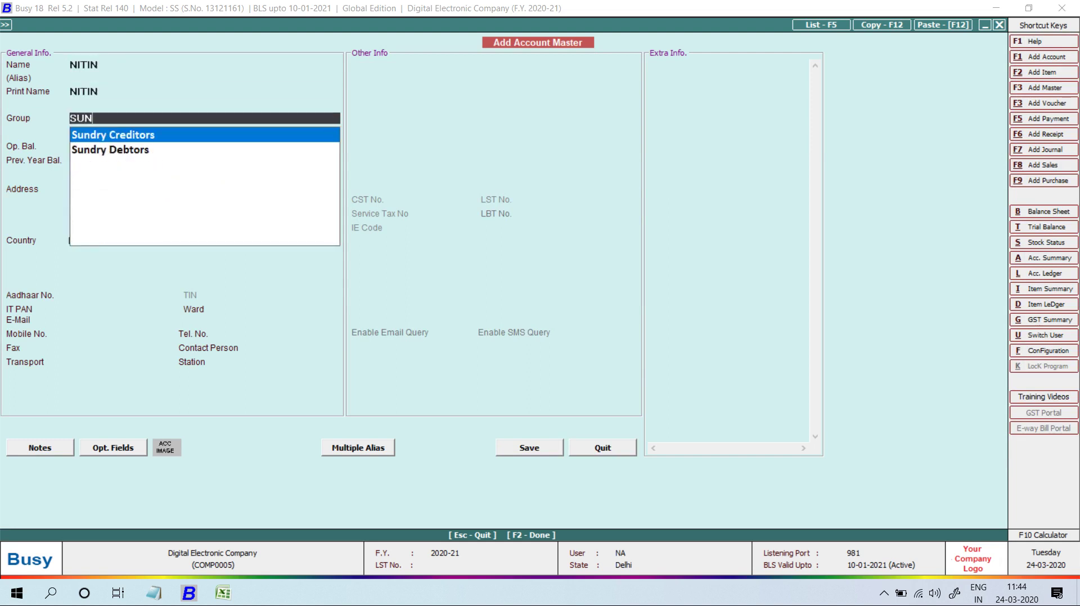
{"action": "key", "text": "Return"}
Step: Set Maintain Bill By Bill Balancing to N for the new supplier account and save it
{"action": "key", "text": "Return"}
{"action": "key", "text": "Return"}
{"action": "key", "text": "Return"}
{"action": "key", "text": "Return"}
{"action": "key", "text": "Return"}
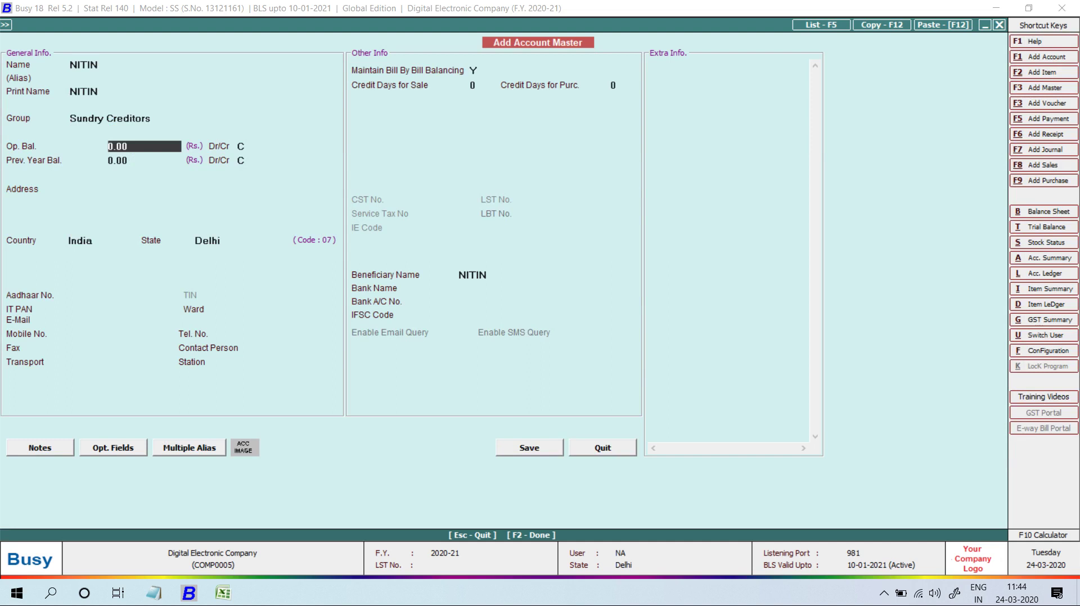
{"action": "key", "text": "Up"}
{"action": "type", "text": "N"}
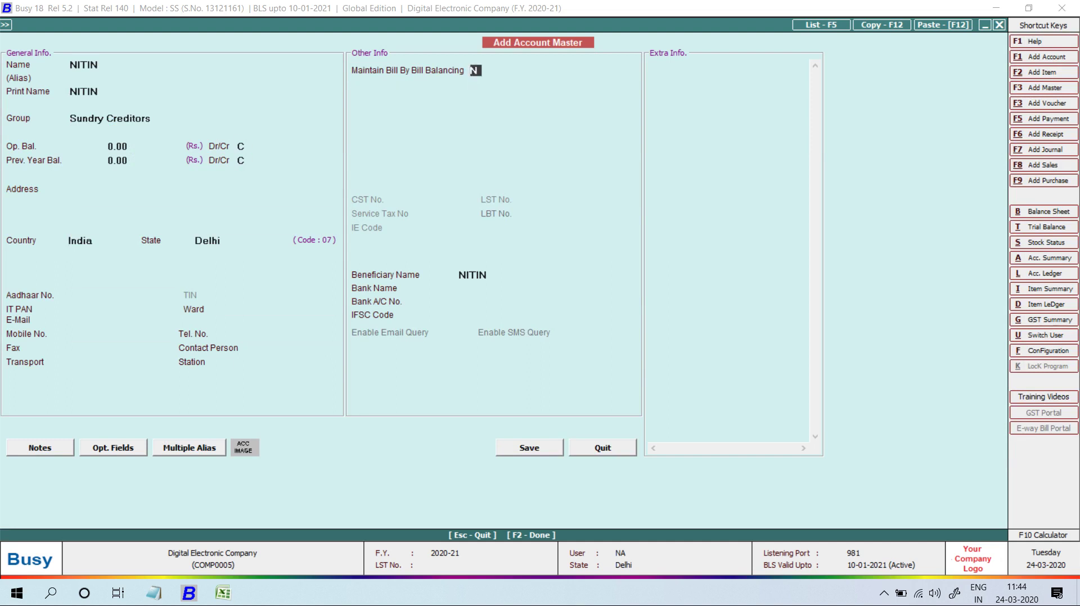
{"action": "key", "text": "Return"}
{"action": "key", "text": "Return"}
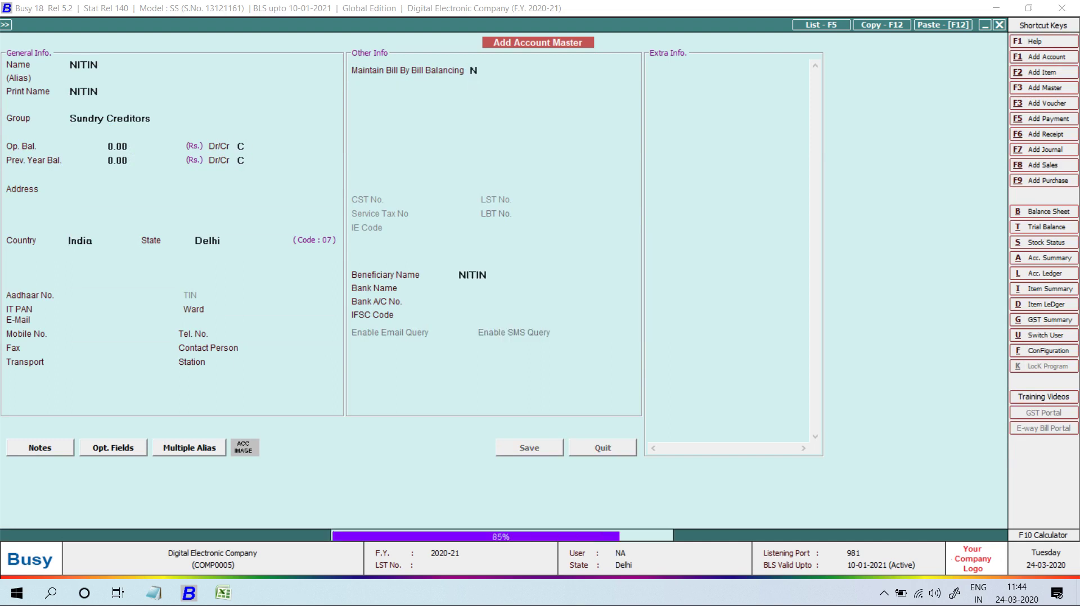
Step: Enter ITEM-1 in the purchase voucher with quantity 100 and price 10
{"action": "key", "text": "Return"}
{"action": "key", "text": "Return"}
{"action": "type", "text": "ITEM-1"}
{"action": "key", "text": "Return"}
{"action": "type", "text": "100"}
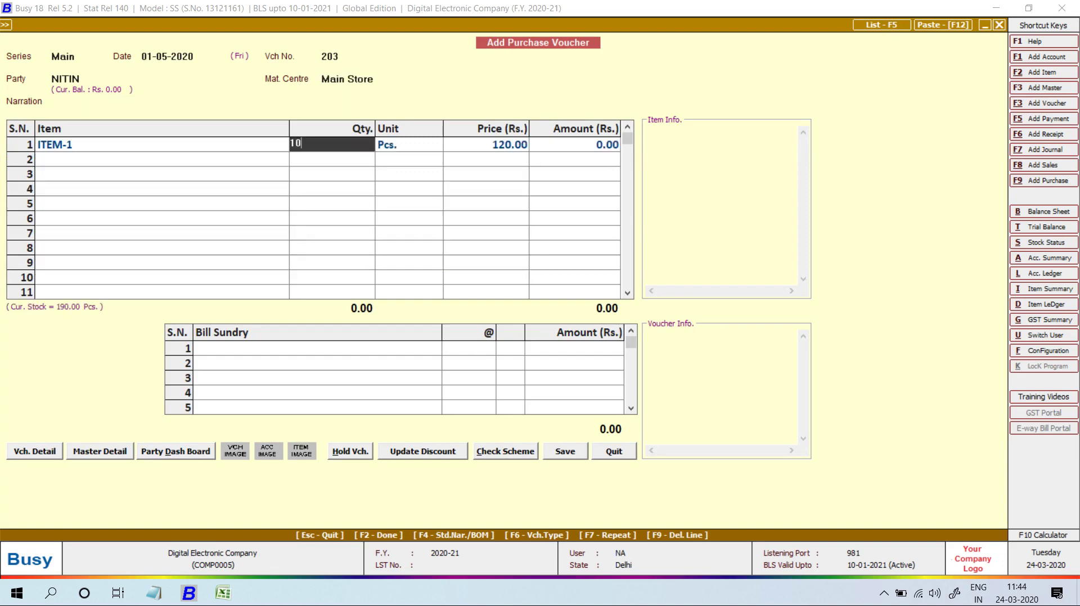
{"action": "key", "text": "Return"}
{"action": "key", "text": "Return"}
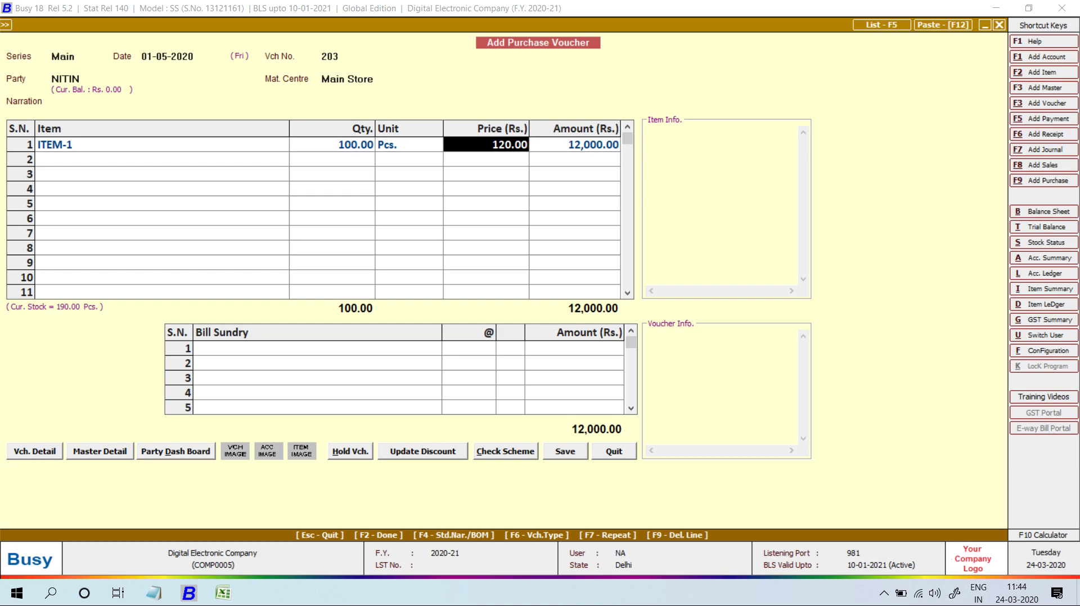
{"action": "type", "text": "10"}
{"action": "key", "text": "Return"}
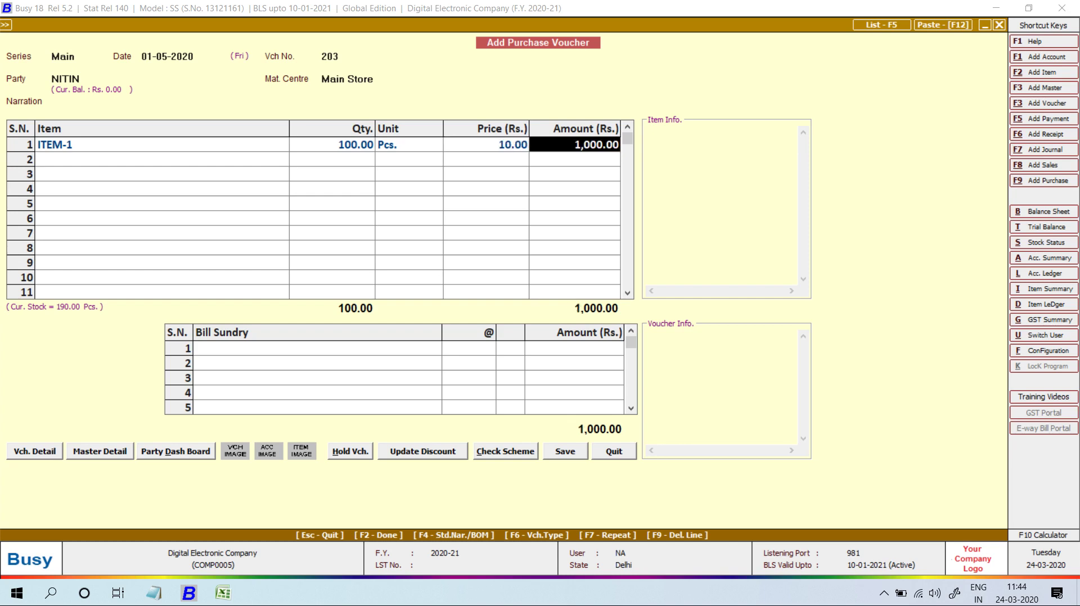
Step: Save the purchase voucher and leave purchase entry
{"action": "key", "text": "Return"}
{"action": "key", "text": "Return"}
{"action": "key", "text": "Return"}
{"action": "key", "text": "Return"}
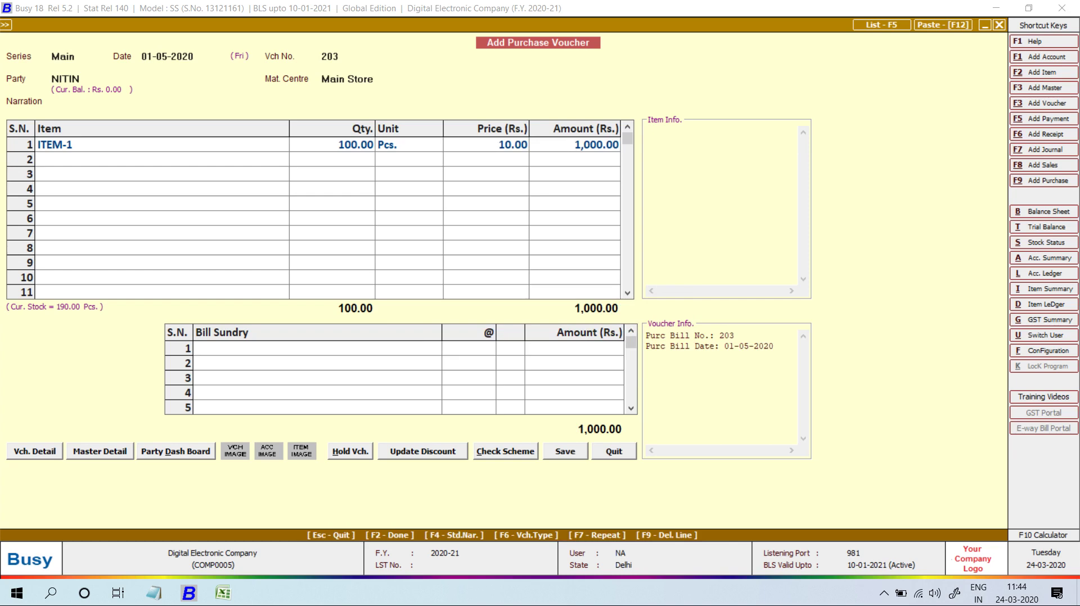
{"action": "key", "text": "Escape"}
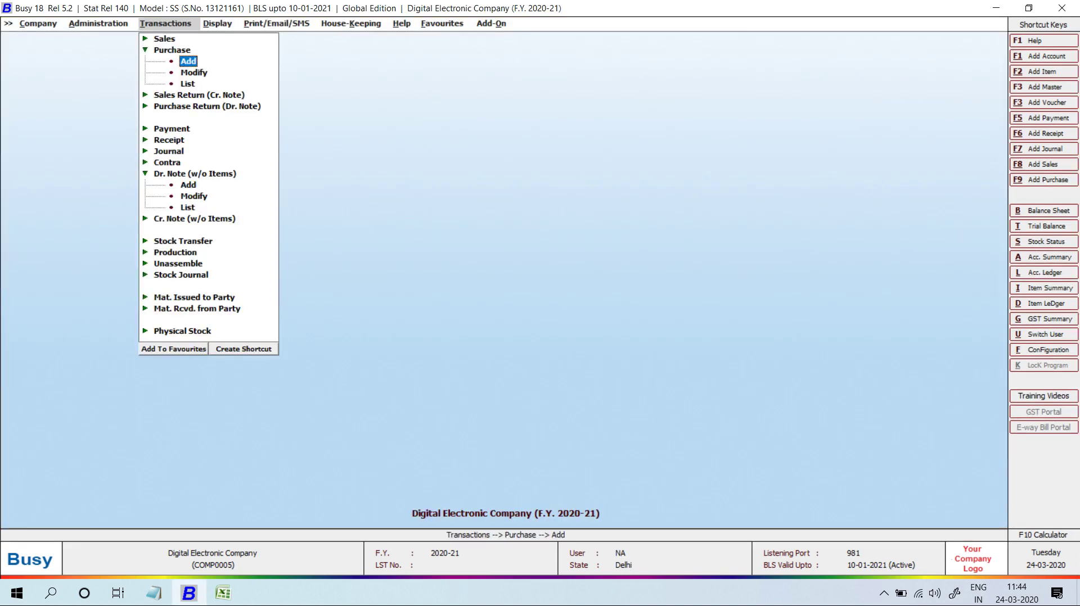
Step: Start a new credit note without items in the Main series, dated 01-07-2020
{"action": "key", "text": "Down"}
{"action": "key", "text": "Down"}
{"action": "key", "text": "Down"}
{"action": "key", "text": "Down"}
{"action": "key", "text": "Down"}
{"action": "key", "text": "Down"}
{"action": "key", "text": "Down"}
{"action": "key", "text": "Down"}
{"action": "key", "text": "Down"}
{"action": "key", "text": "Down"}
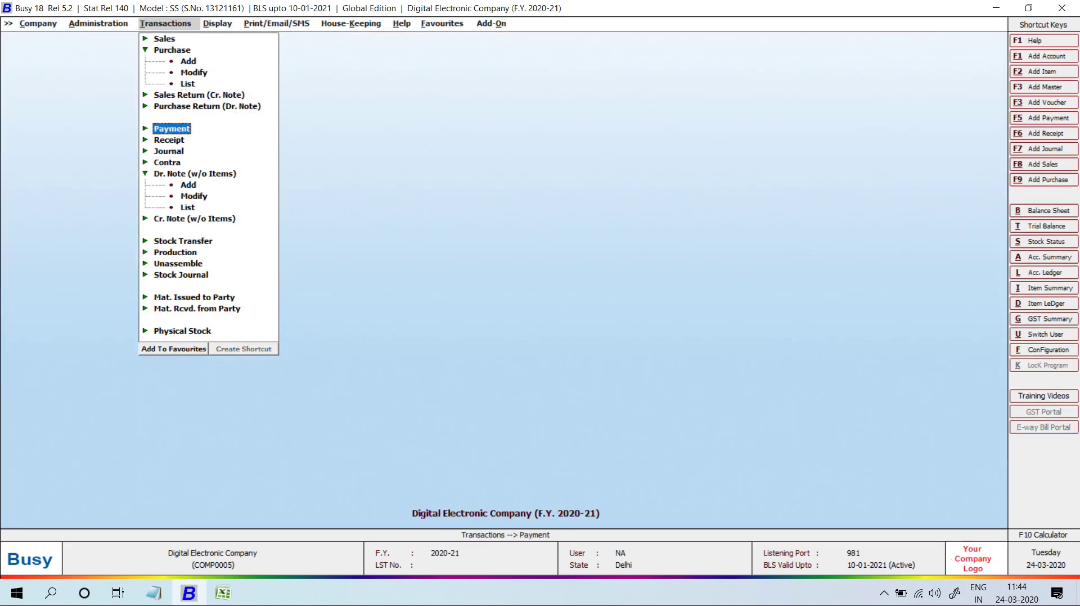
{"action": "key", "text": "Down"}
{"action": "key", "text": "Down"}
{"action": "key", "text": "Down"}
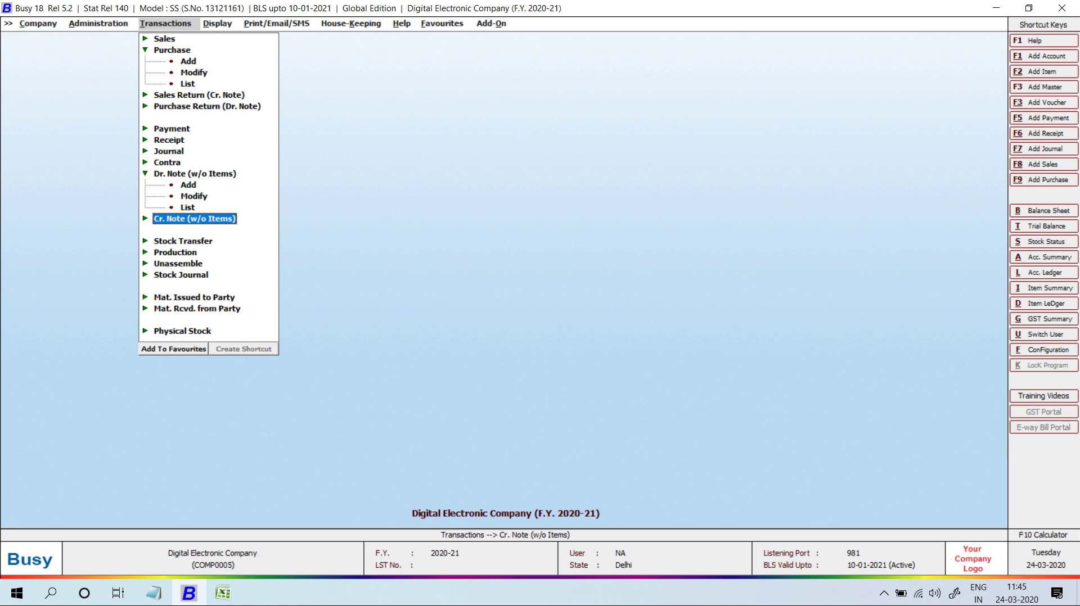
{"action": "key", "text": "Return"}
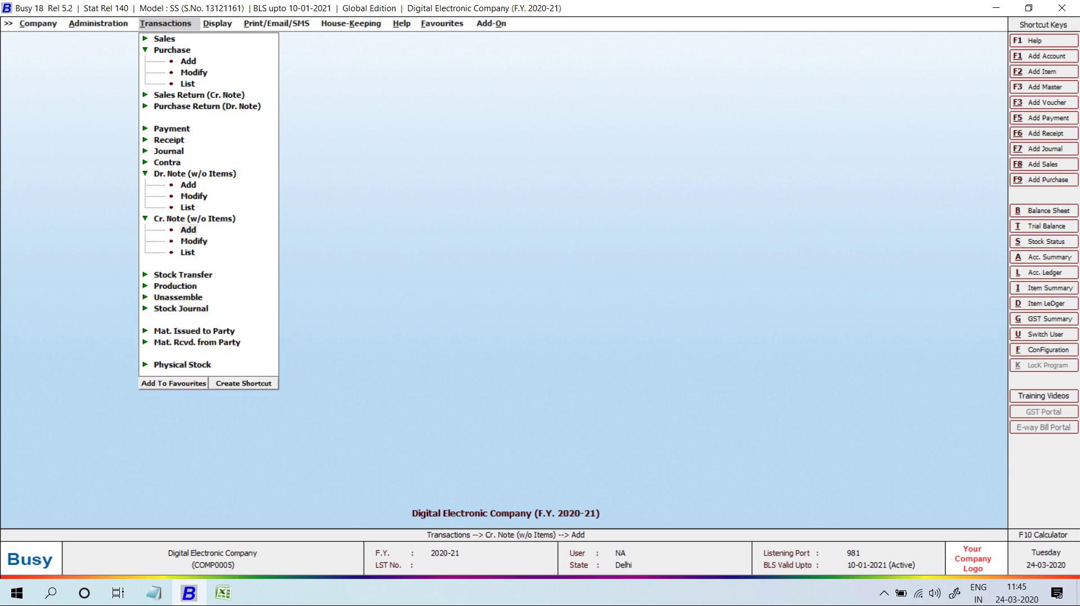
{"action": "key", "text": "Return"}
{"action": "key", "text": "Return"}
{"action": "type", "text": "1-7"}
{"action": "key", "text": "Return"}
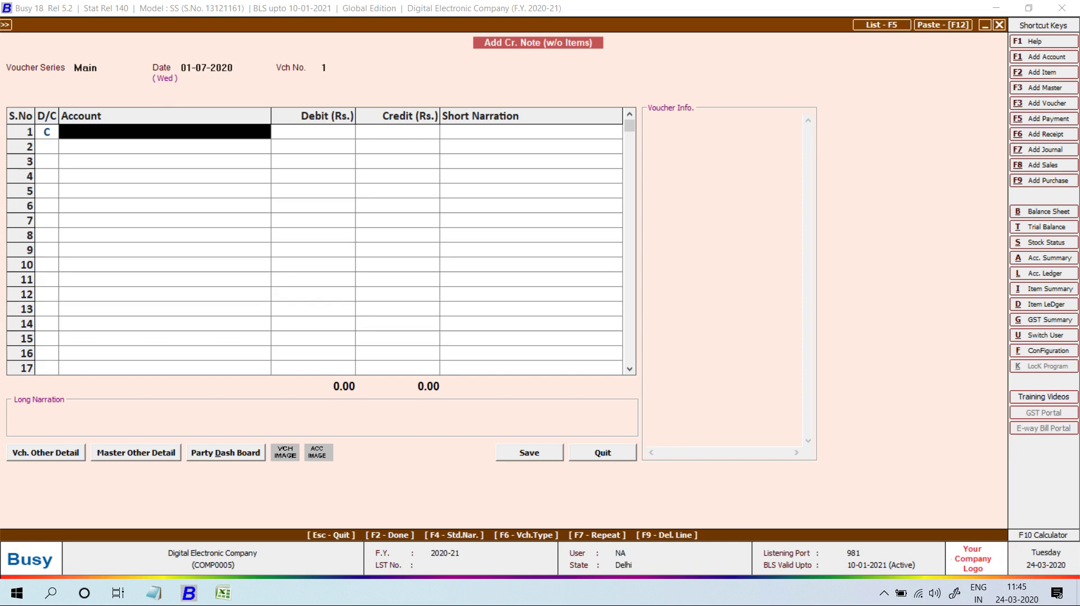
Step: Credit the new supplier's account with 100 on the first line of the credit note
{"action": "type", "text": "m"}
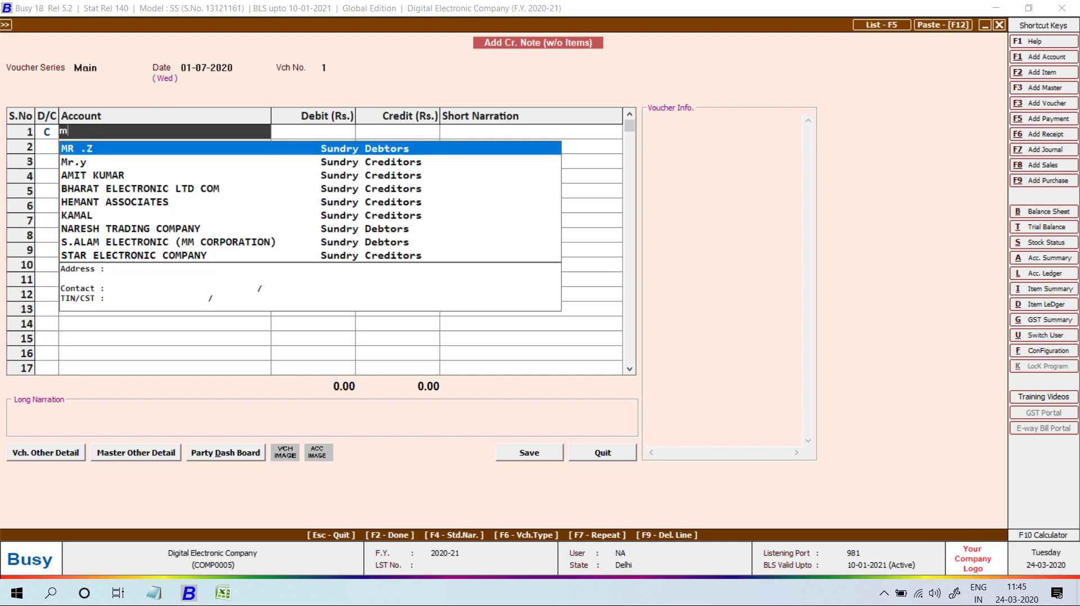
{"action": "key", "text": "BackSpace"}
{"action": "type", "text": "nit"}
{"action": "key", "text": "Return"}
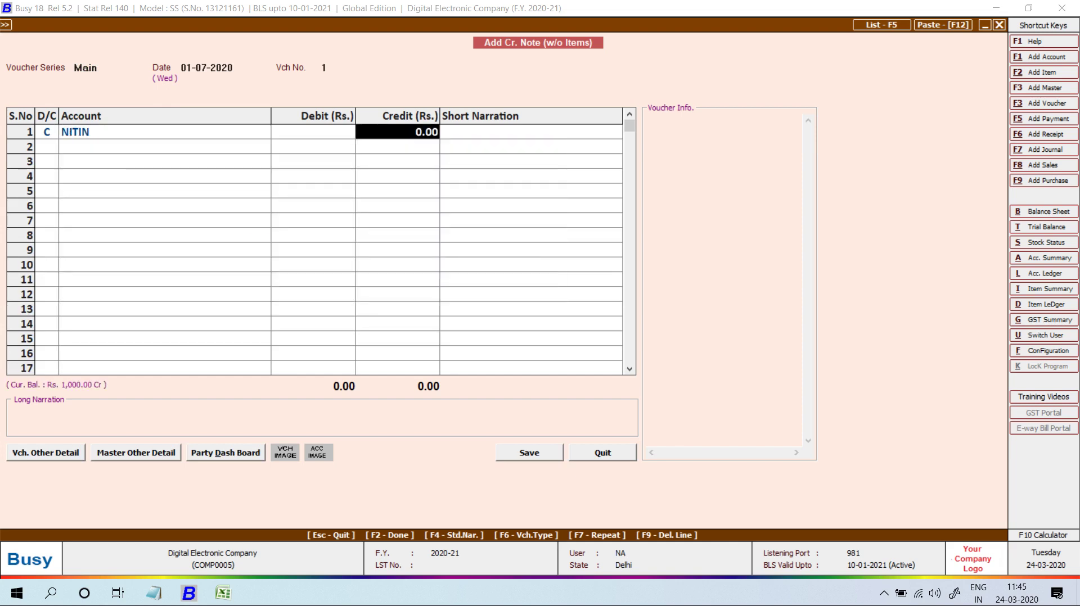
{"action": "type", "text": "100"}
{"action": "key", "text": "Return"}
{"action": "key", "text": "Return"}
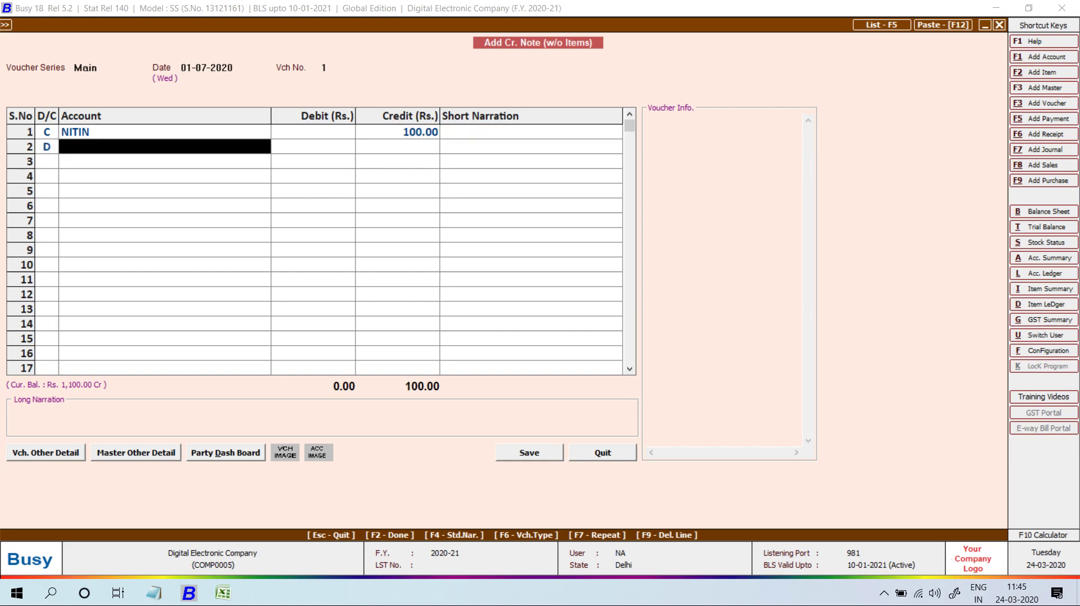
Step: Debit the Purchase account with 100 on the second line and save the credit note
{"action": "type", "text": "pURC"}
{"action": "key", "text": "Return"}
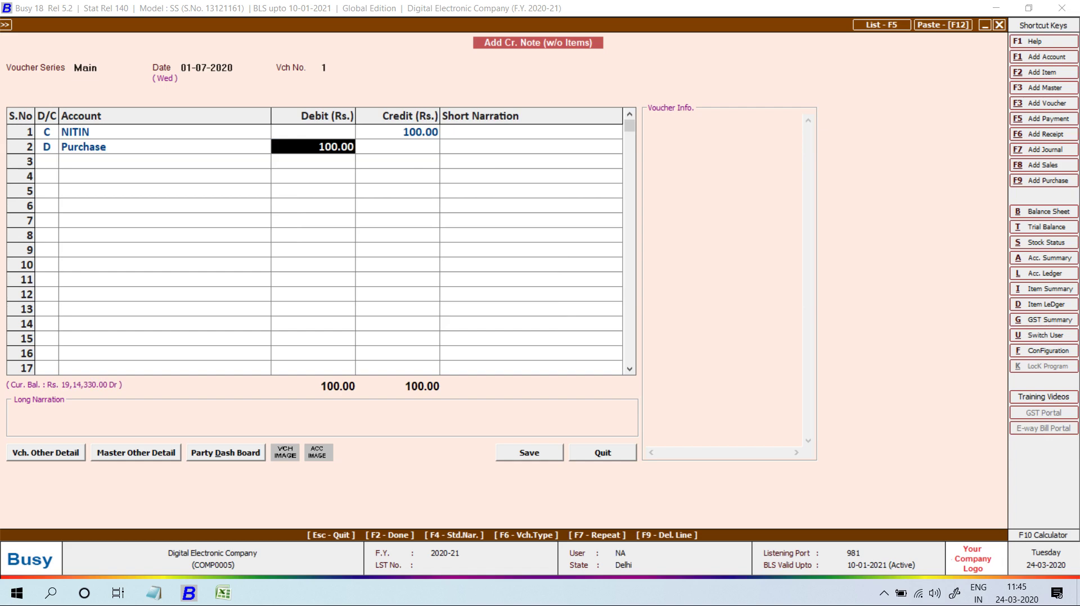
{"action": "key", "text": "Return"}
{"action": "key", "text": "Return"}
{"action": "key", "text": "Return"}
{"action": "key", "text": "Return"}
{"action": "key", "text": "Return"}
{"action": "key", "text": "Return"}
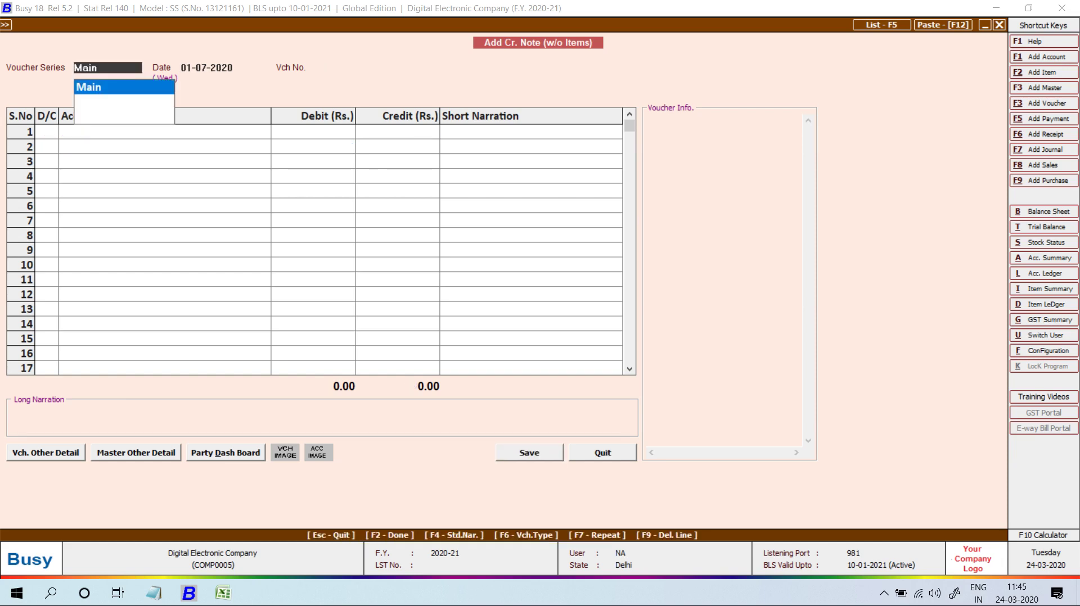
Step: Check the new supplier's account ledger for 01-04-2020 to 31-03-2021 and close it
{"action": "key", "text": "alt+l"}
{"action": "type", "text": "ni"}
{"action": "key", "text": "Return"}
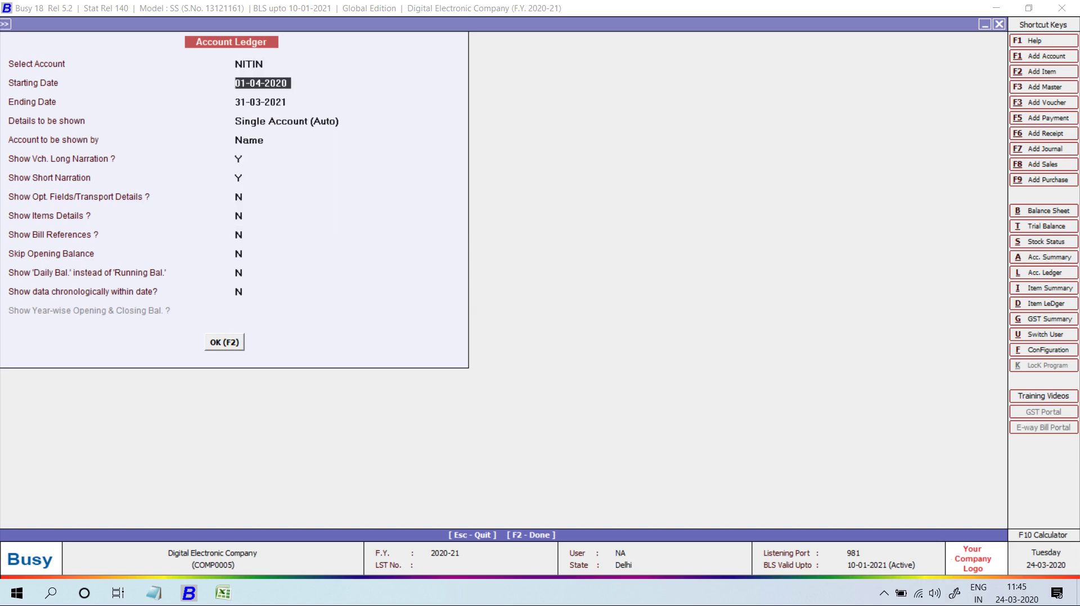
{"action": "key", "text": "F2"}
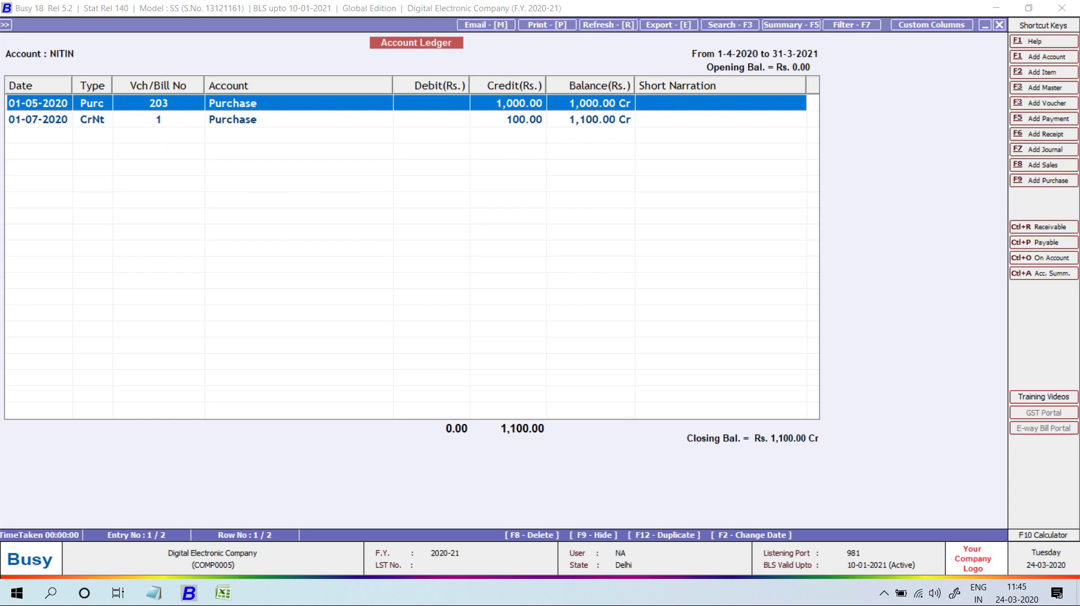
{"action": "key", "text": "Escape"}
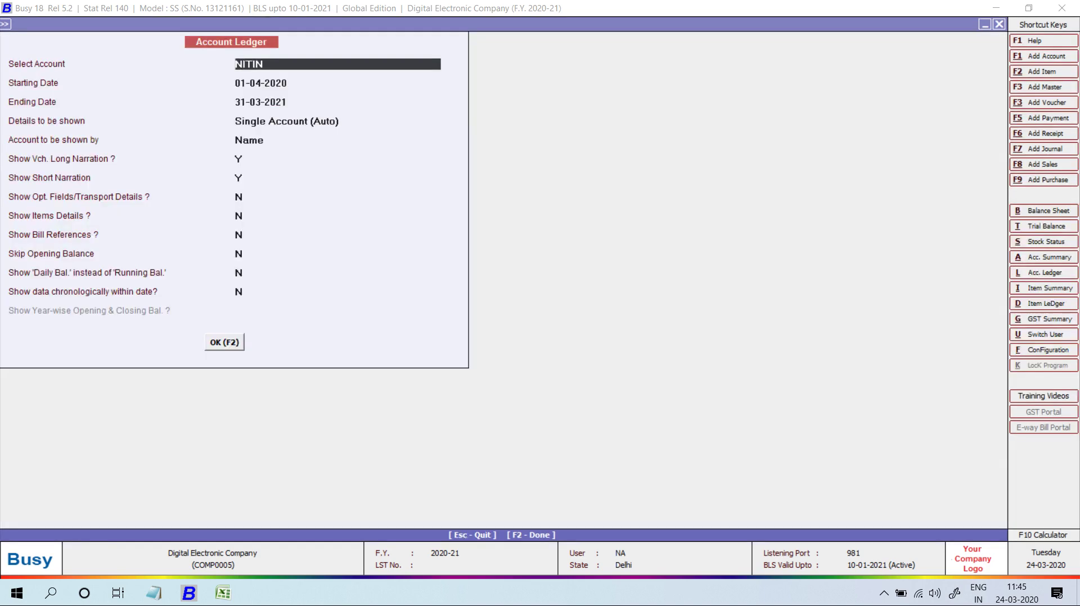
{"action": "key", "text": "Escape"}
{"action": "key", "text": "Escape"}
{"action": "key", "text": "Return"}
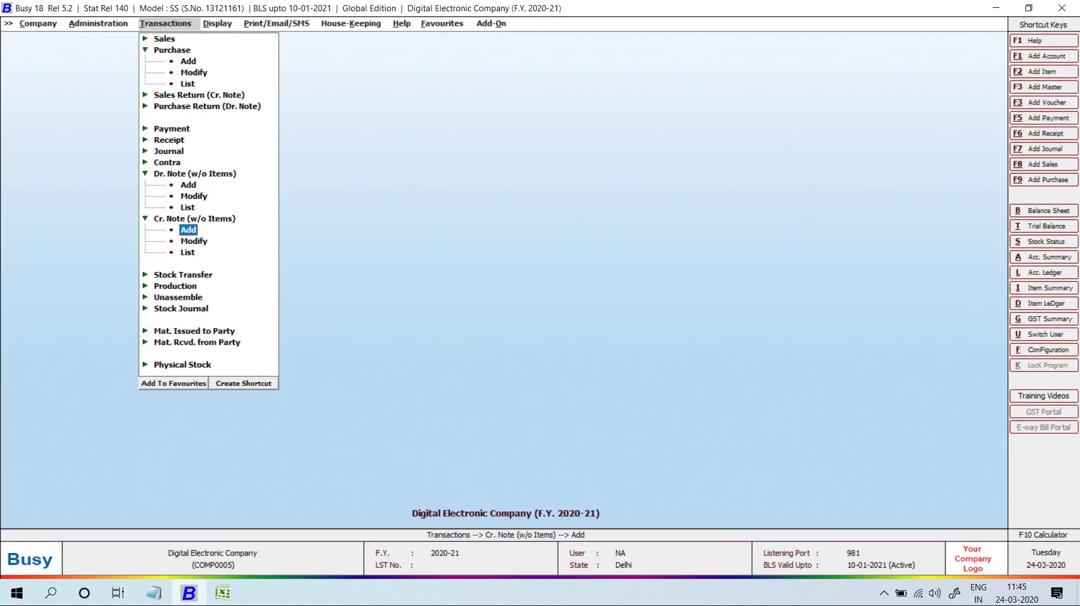
Step: Switch to Excel and clear the example rates under OVER CHARGE and SHORT CHARGE in K14:K15 and K17:K18
{"action": "key", "text": "alt+Tab"}
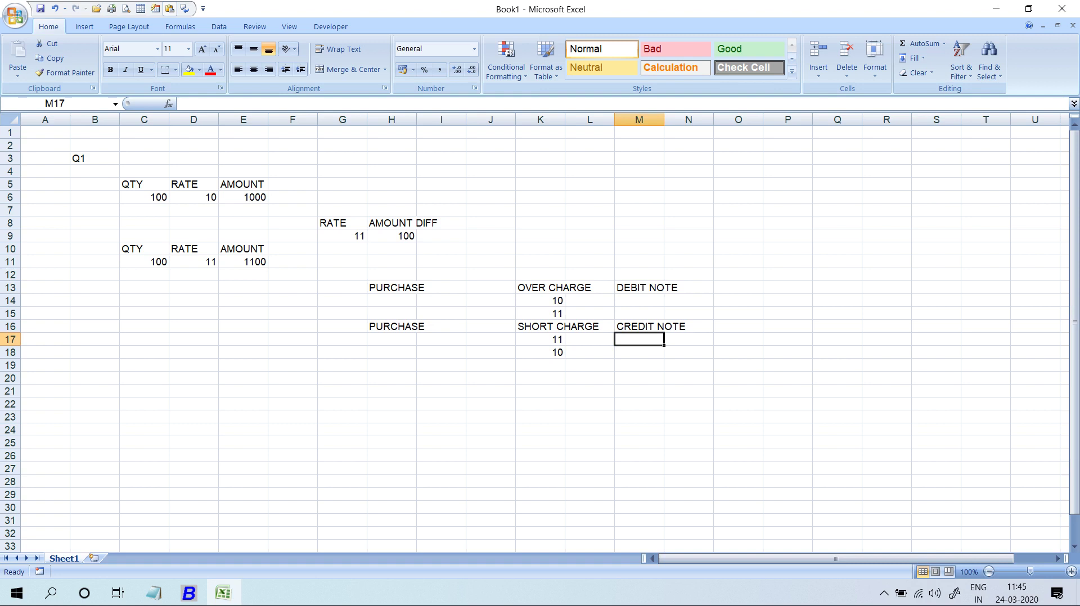
{"action": "left_click", "coordinate": [540, 300]}
{"action": "key", "text": "Delete"}
{"action": "key", "text": "Down"}
{"action": "key", "text": "Down"}
{"action": "key", "text": "Up"}
{"action": "key", "text": "Delete"}
{"action": "key", "text": "Down"}
{"action": "key", "text": "Down"}
{"action": "key", "text": "Delete"}
{"action": "key", "text": "Down"}
{"action": "key", "text": "Delete"}
{"action": "key", "text": "Up"}
{"action": "key", "text": "Up"}
{"action": "key", "text": "Up"}
{"action": "key", "text": "Up"}
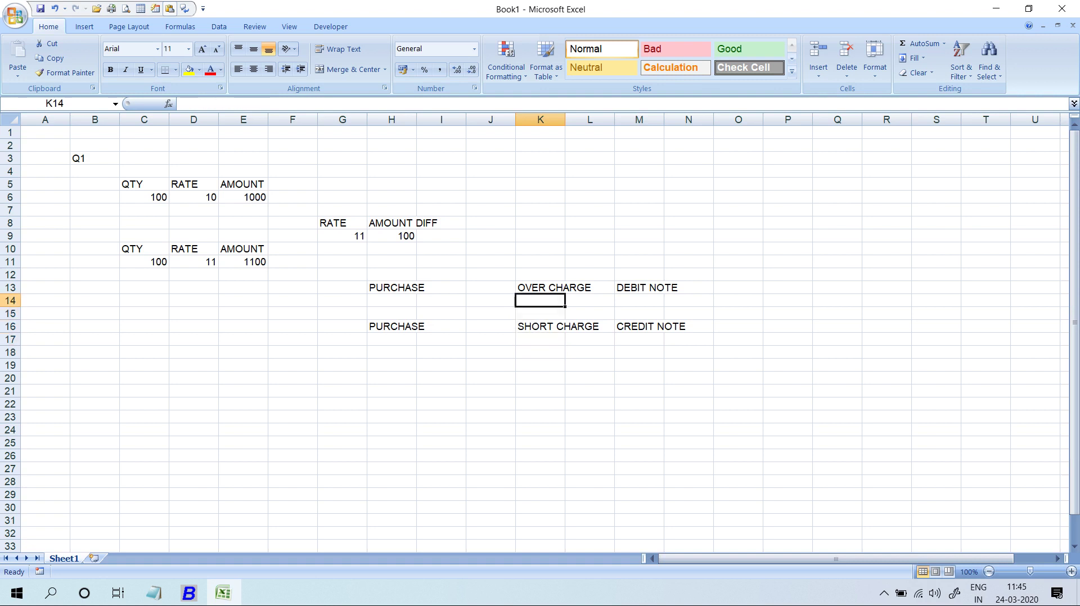
Step: Review the PURCHASE rows for over charge and short charge with their debit and credit note labels
{"action": "key", "text": "Up"}
{"action": "key", "text": "Right"}
{"action": "key", "text": "Right"}
{"action": "key", "text": "Right"}
{"action": "key", "text": "Left"}
{"action": "key", "text": "Left"}
{"action": "key", "text": "Left"}
{"action": "key", "text": "Left"}
{"action": "key", "text": "Left"}
{"action": "key", "text": "Down"}
{"action": "key", "text": "Down"}
{"action": "key", "text": "Down"}
{"action": "key", "text": "Right"}
{"action": "key", "text": "Right"}
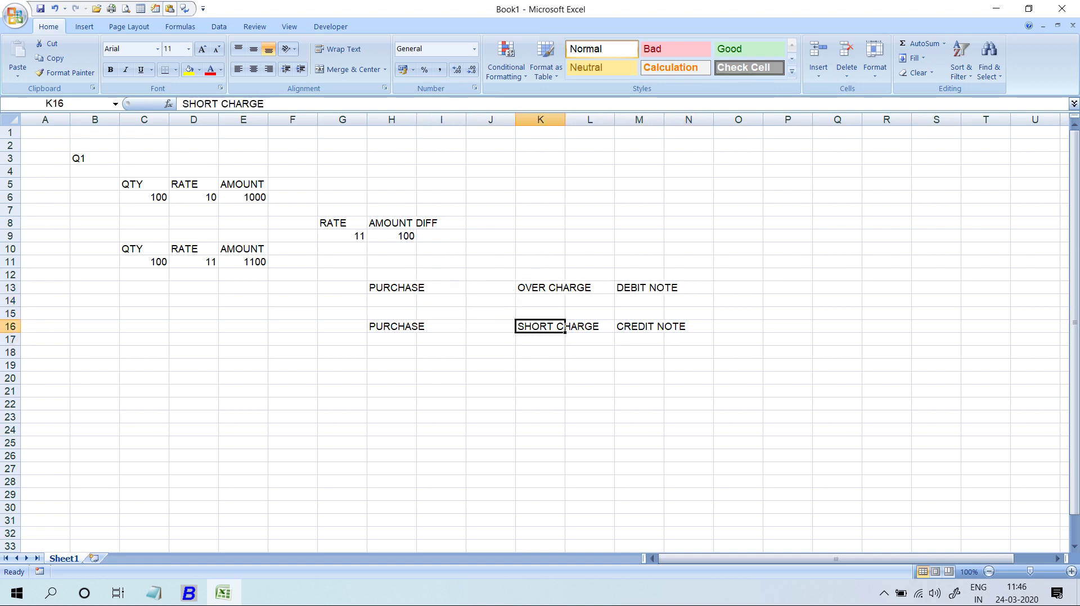
{"action": "key", "text": "Right"}
{"action": "key", "text": "Right"}
Step: Enter the label SALE in H20, below the PURCHASE rows
{"action": "key", "text": "Down"}
{"action": "key", "text": "Down"}
{"action": "key", "text": "Down"}
{"action": "key", "text": "Down"}
{"action": "key", "text": "Left"}
{"action": "key", "text": "Left"}
{"action": "key", "text": "Left"}
{"action": "key", "text": "Left"}
{"action": "key", "text": "Left"}
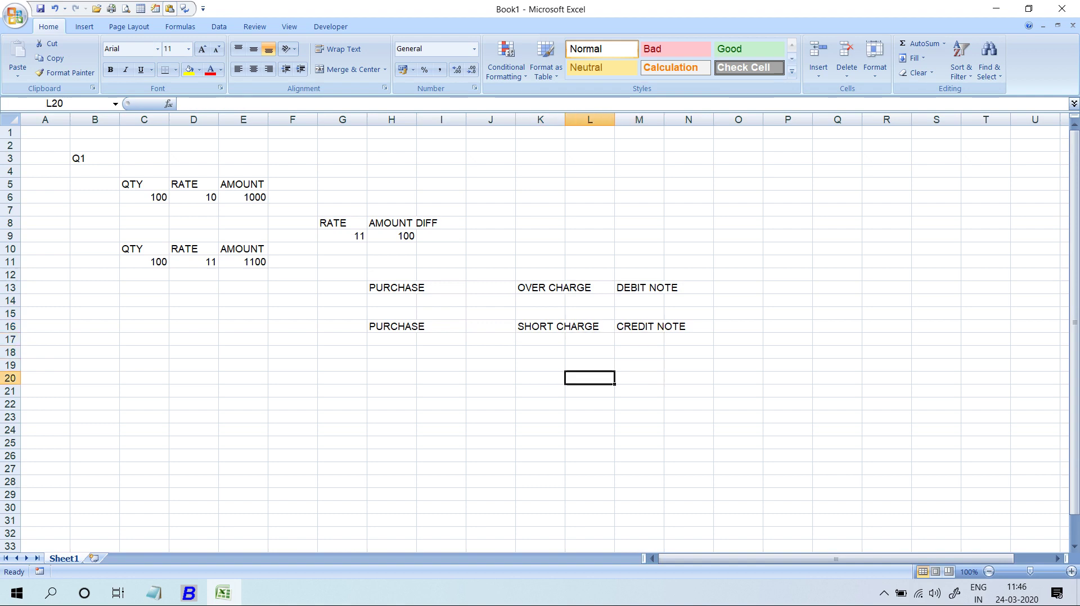
{"action": "type", "text": "SALE"}
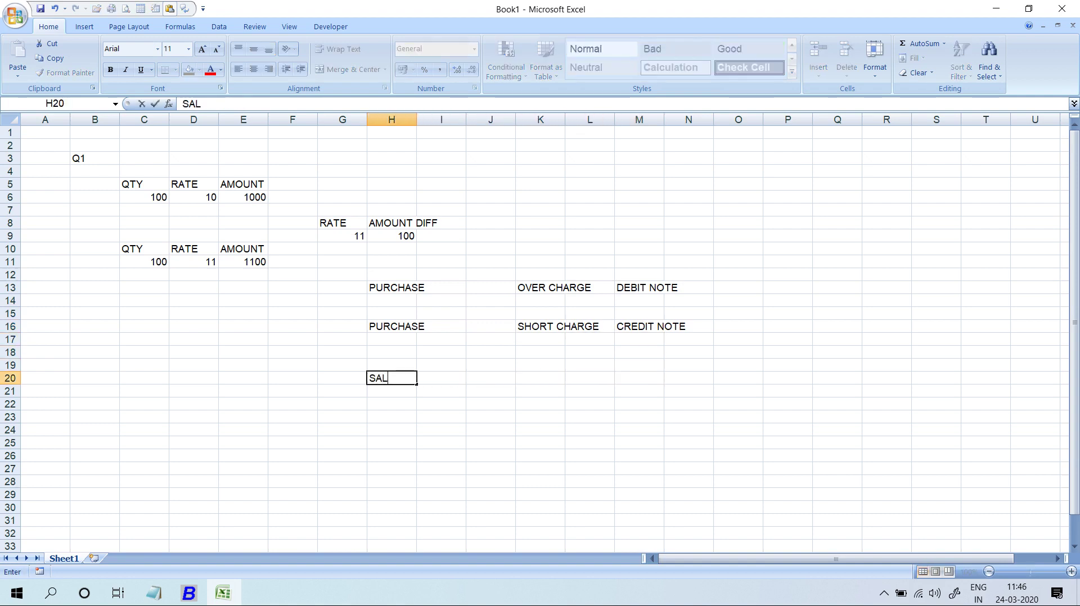
{"action": "key", "text": "Return"}
Step: Copy the OVER CHARGE and SHORT CHARGE labels from K13:K16 to the range starting at K20
{"action": "key", "text": "Up"}
{"action": "key", "text": "Up"}
{"action": "key", "text": "Up"}
{"action": "key", "text": "Up"}
{"action": "key", "text": "Up"}
{"action": "key", "text": "Right"}
{"action": "key", "text": "Up"}
{"action": "key", "text": "Right"}
{"action": "key", "text": "Up"}
{"action": "key", "text": "Up"}
{"action": "key", "text": "Right"}
{"action": "key", "text": "shift+Down"}
{"action": "key", "text": "shift+Down"}
{"action": "key", "text": "shift+Down"}
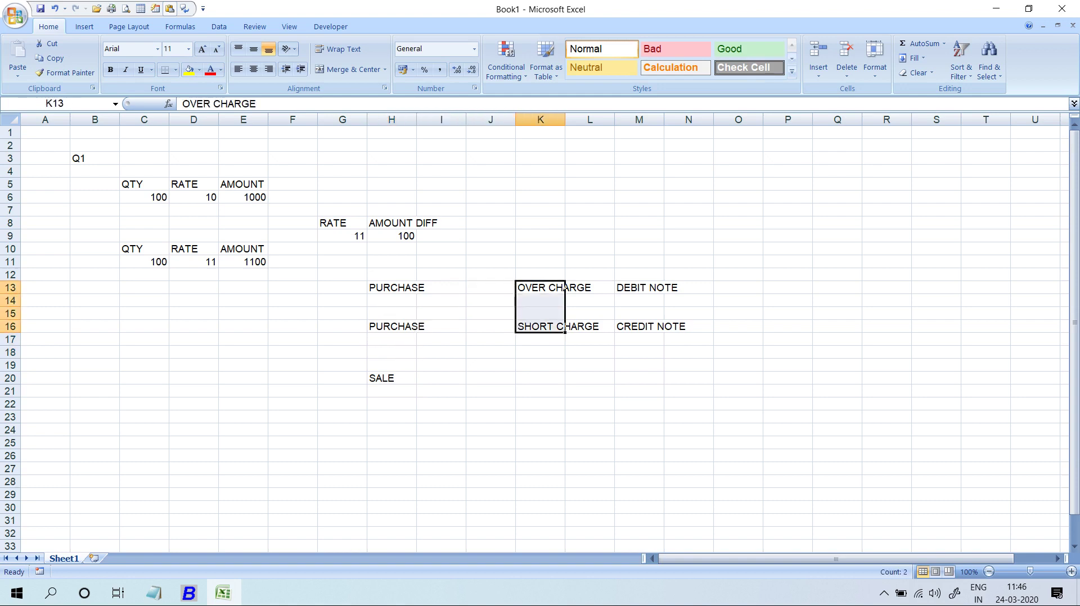
{"action": "key", "text": "ctrl+c"}
{"action": "key", "text": "Down"}
{"action": "key", "text": "Down"}
{"action": "key", "text": "Down"}
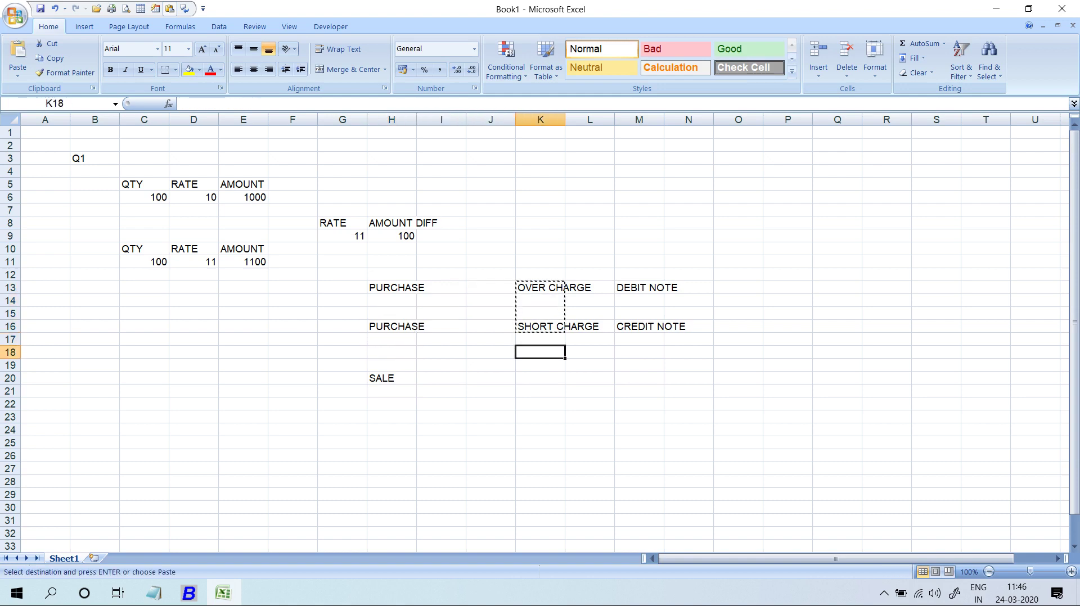
{"action": "key", "text": "Down"}
{"action": "key", "text": "Down"}
{"action": "key", "text": "ctrl+v"}
Step: Enter the label CREDIT NOTE in N20, in the SALE over-charge row
{"action": "key", "text": "Right"}
{"action": "key", "text": "Right"}
{"action": "key", "text": "Right"}
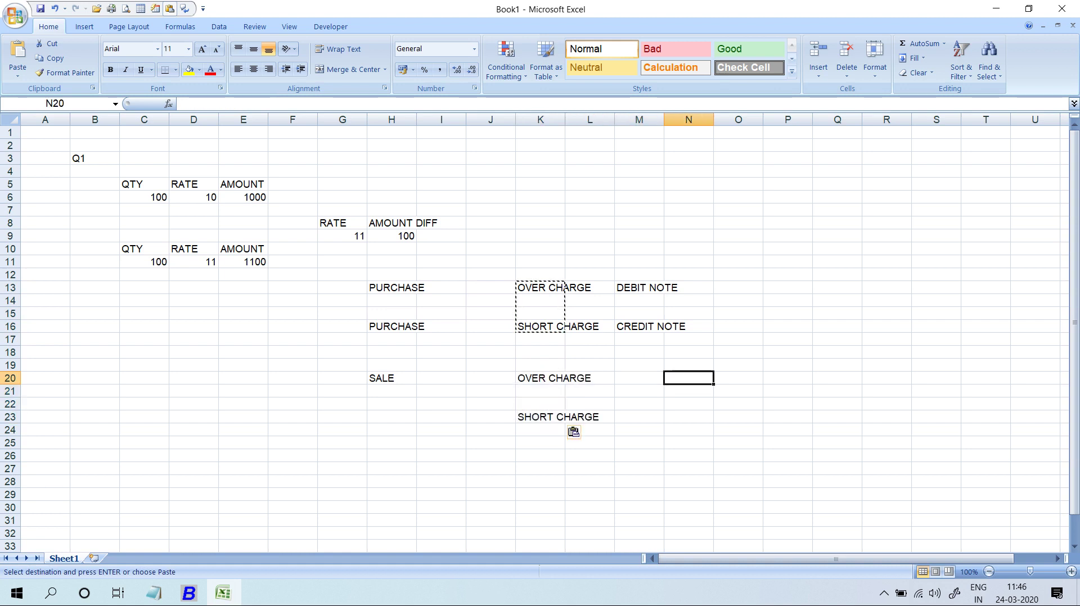
{"action": "type", "text": "CREDIT NOTE"}
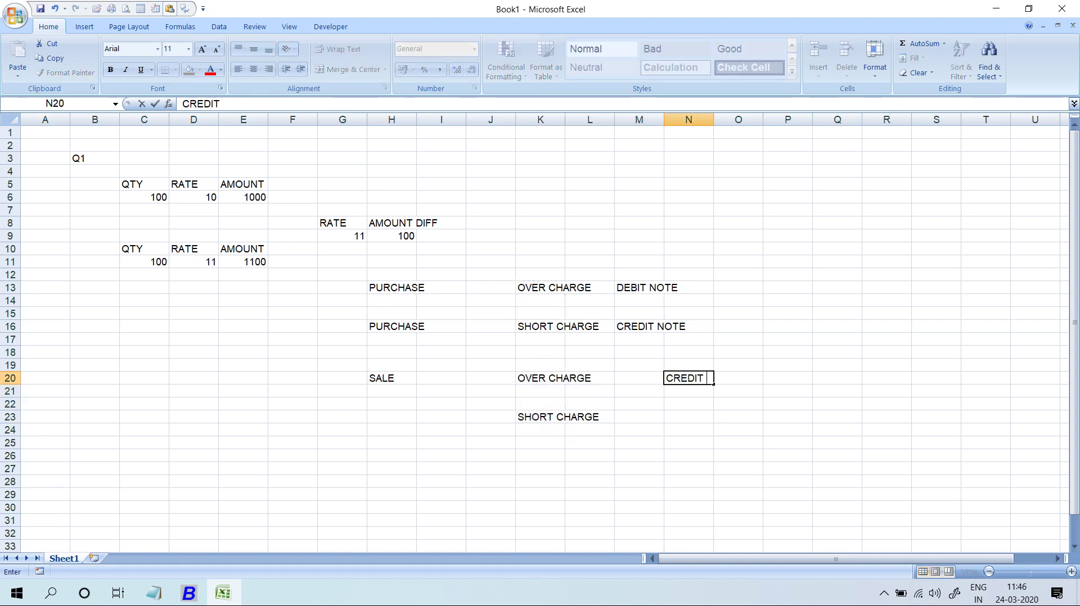
{"action": "key", "text": "Return"}
Step: Enter the label SALE in H23, in the second SHORT CHARGE row
{"action": "key", "text": "Down"}
{"action": "key", "text": "Down"}
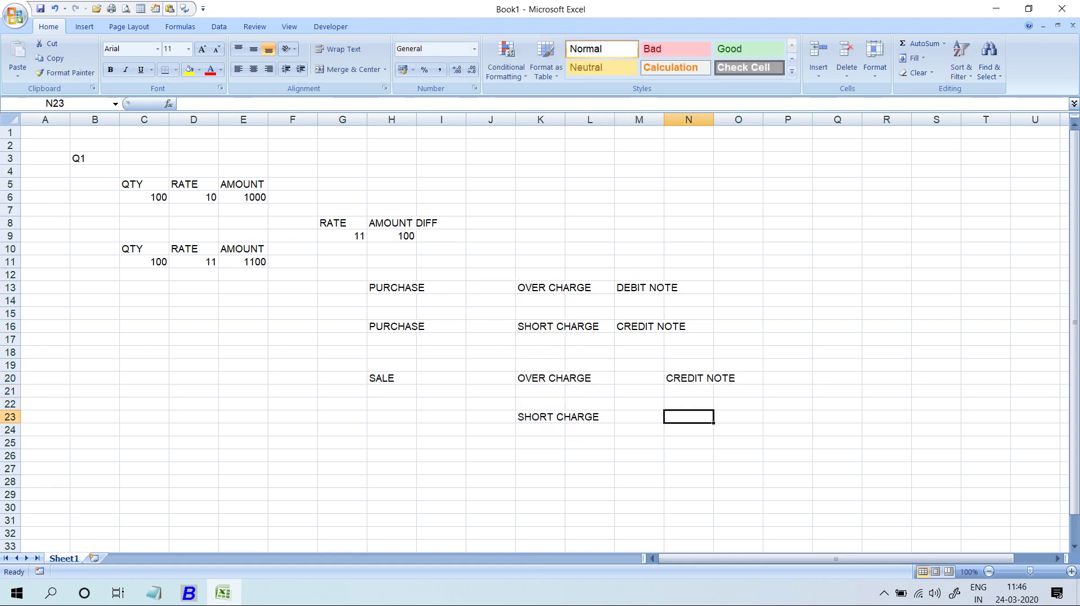
{"action": "key", "text": "Left"}
{"action": "key", "text": "Left"}
{"action": "key", "text": "Left"}
{"action": "key", "text": "Left"}
{"action": "key", "text": "Left"}
{"action": "key", "text": "Left"}
{"action": "type", "text": "SALE"}
{"action": "key", "text": "Return"}
Step: Enter the label DEBIT NOTE in N23, in the SALE short-charge row
{"action": "key", "text": "Up"}
{"action": "key", "text": "Right"}
{"action": "key", "text": "Right"}
{"action": "key", "text": "Right"}
{"action": "key", "text": "Right"}
{"action": "key", "text": "Right"}
{"action": "key", "text": "Right"}
{"action": "type", "text": "DEBIT NOTE"}
{"action": "key", "text": "Return"}
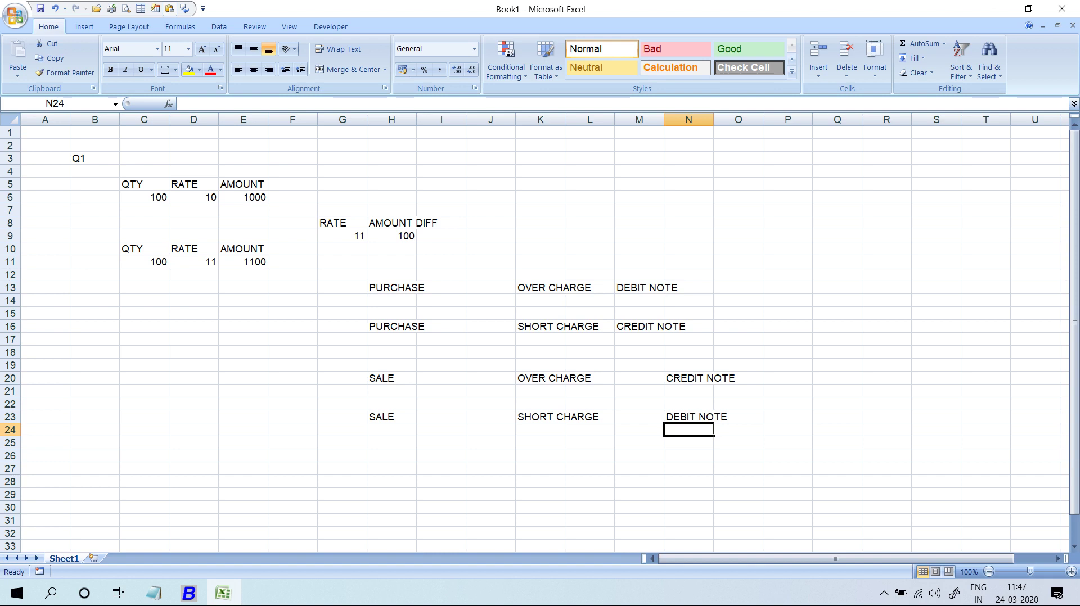
Step: Check the SALE over-charge and short-charge rows and switch back to Busy
{"action": "left_click", "coordinate": [391, 378]}
{"action": "left_click", "coordinate": [562, 378]}
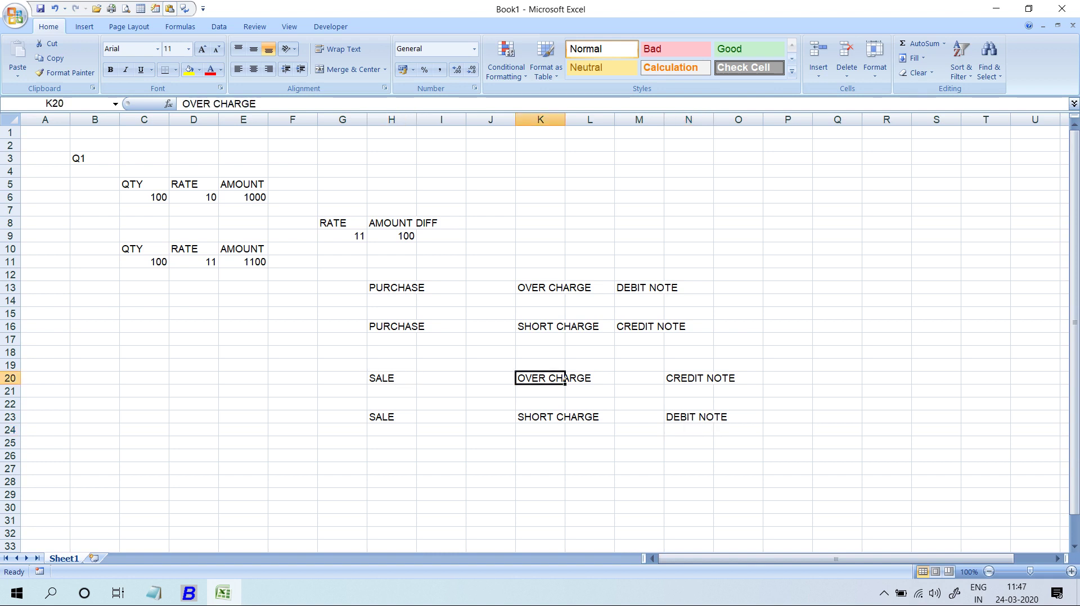
{"action": "left_click", "coordinate": [392, 416]}
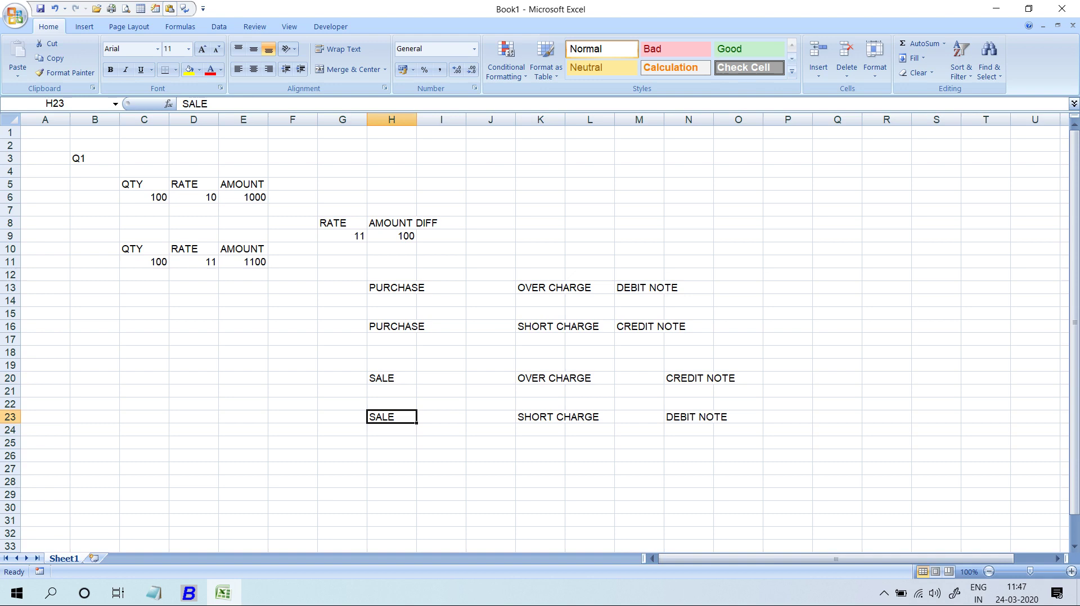
{"action": "key", "text": "alt+Tab"}
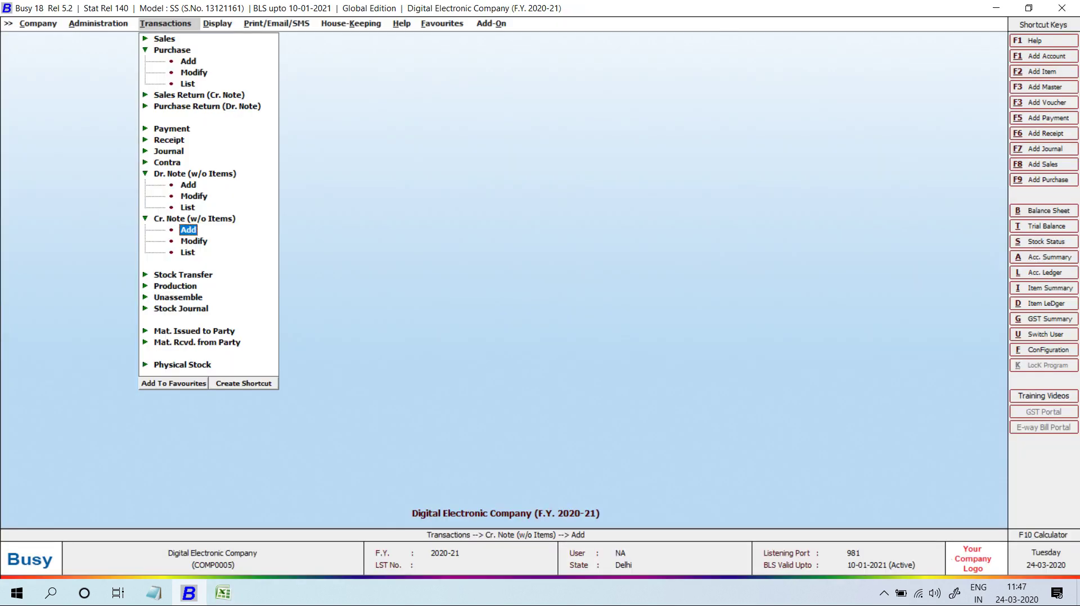
Step: Open a new sales voucher
{"action": "key", "text": "Up"}
{"action": "key", "text": "Up"}
{"action": "key", "text": "Up"}
{"action": "key", "text": "Up"}
{"action": "key", "text": "Up"}
{"action": "key", "text": "Up"}
{"action": "key", "text": "Up"}
{"action": "key", "text": "Up"}
{"action": "key", "text": "Up"}
{"action": "key", "text": "Up"}
{"action": "key", "text": "Up"}
{"action": "key", "text": "Up"}
{"action": "key", "text": "Up"}
{"action": "key", "text": "Up"}
{"action": "key", "text": "Up"}
{"action": "key", "text": "Up"}
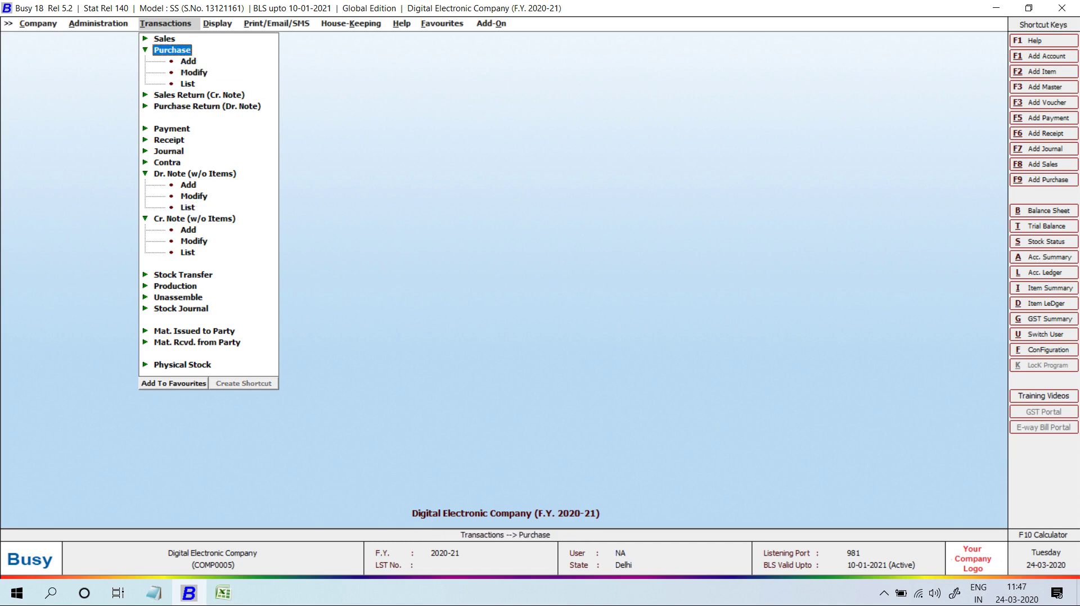
{"action": "key", "text": "Down"}
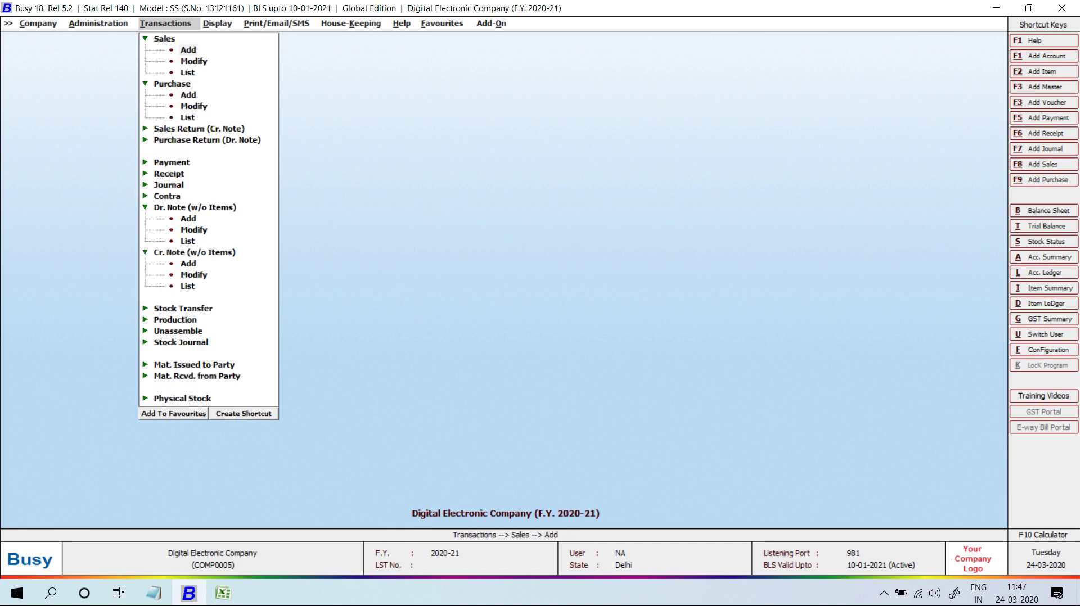
{"action": "key", "text": "Return"}
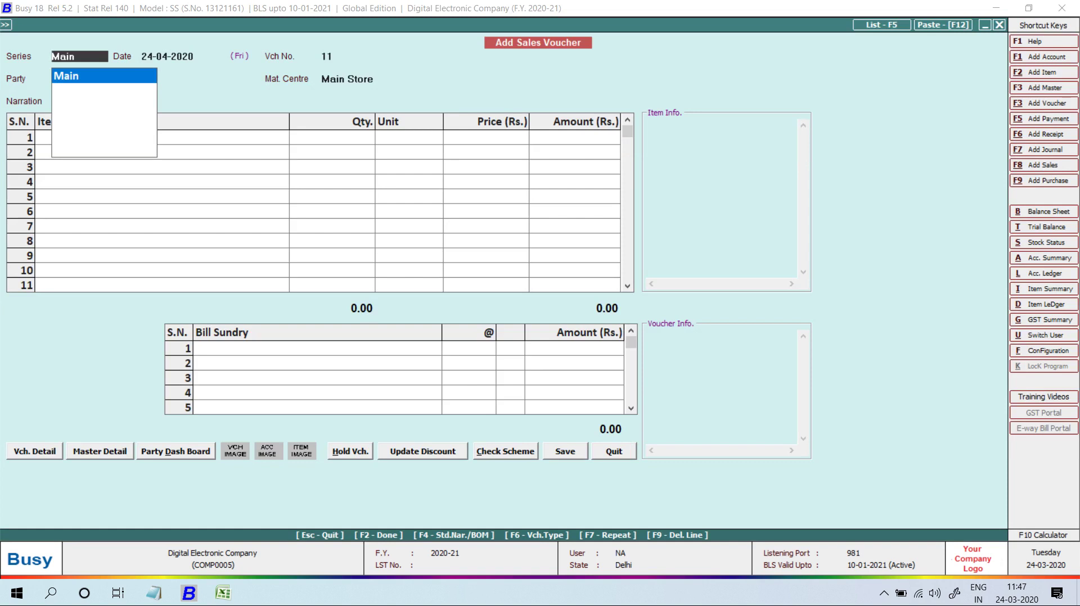
Step: Keep the Main series and start a new party account with the customer's name under the Sundry Debtors group
{"action": "key", "text": "Return"}
{"action": "key", "text": "alt+c"}
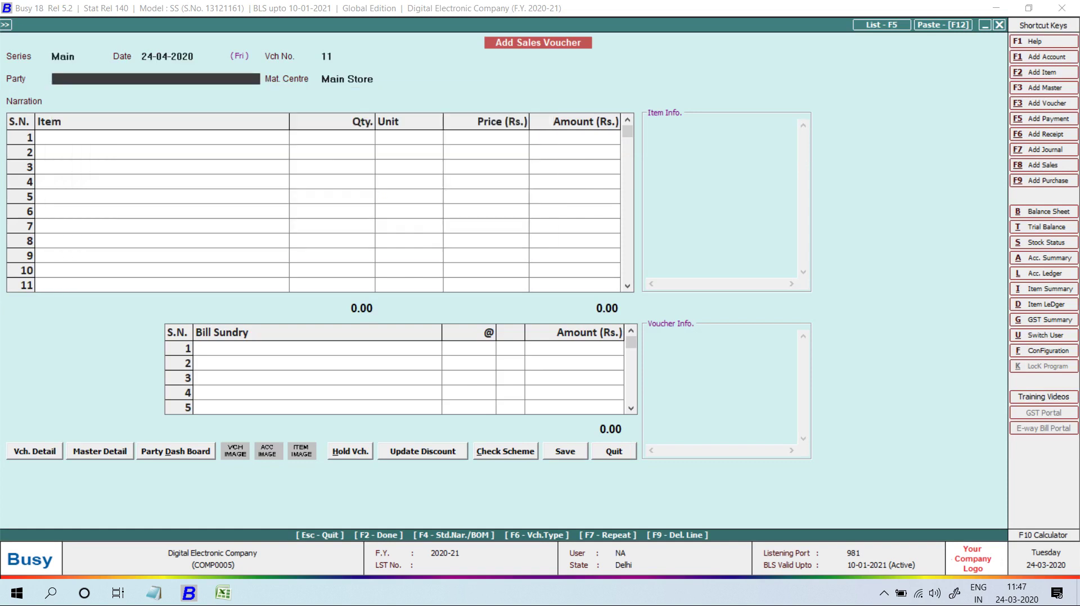
{"action": "type", "text": "DEEPAK"}
{"action": "key", "text": "Return"}
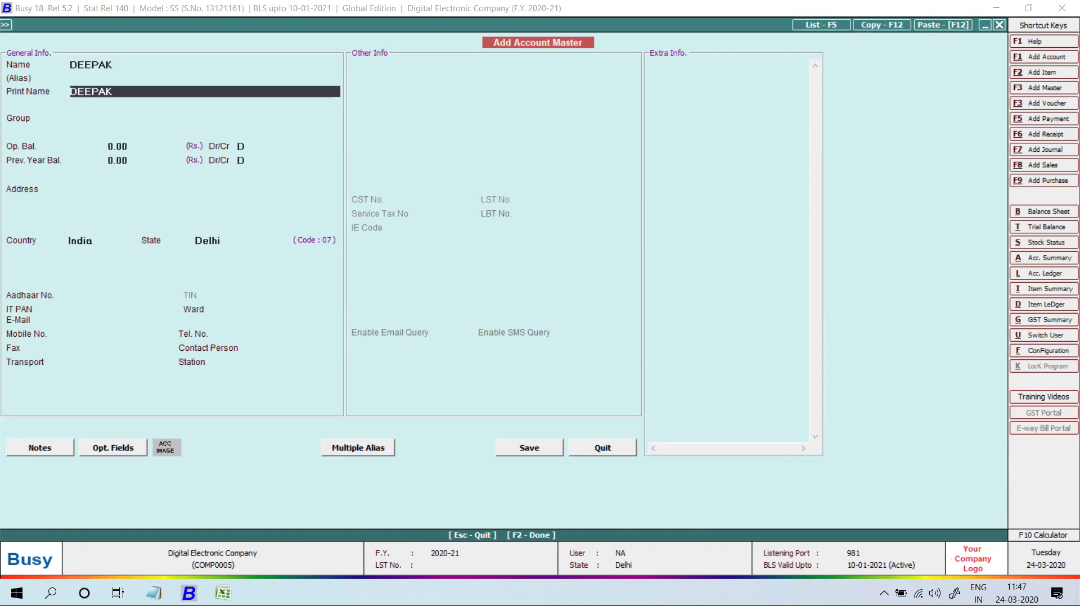
{"action": "key", "text": "Return"}
{"action": "type", "text": "SU"}
{"action": "key", "text": "Down"}
{"action": "key", "text": "Return"}
Step: Set bill-by-bill balancing to N for the new party account, keep the remaining details at their defaults and save it
{"action": "key", "text": "Return"}
{"action": "key", "text": "Return"}
{"action": "key", "text": "Return"}
{"action": "key", "text": "Return"}
{"action": "key", "text": "Return"}
{"action": "key", "text": "Return"}
{"action": "key", "text": "Return"}
{"action": "key", "text": "Return"}
{"action": "key", "text": "Return"}
{"action": "key", "text": "Return"}
{"action": "key", "text": "Return"}
{"action": "key", "text": "Return"}
{"action": "key", "text": "Return"}
{"action": "key", "text": "Return"}
{"action": "key", "text": "Return"}
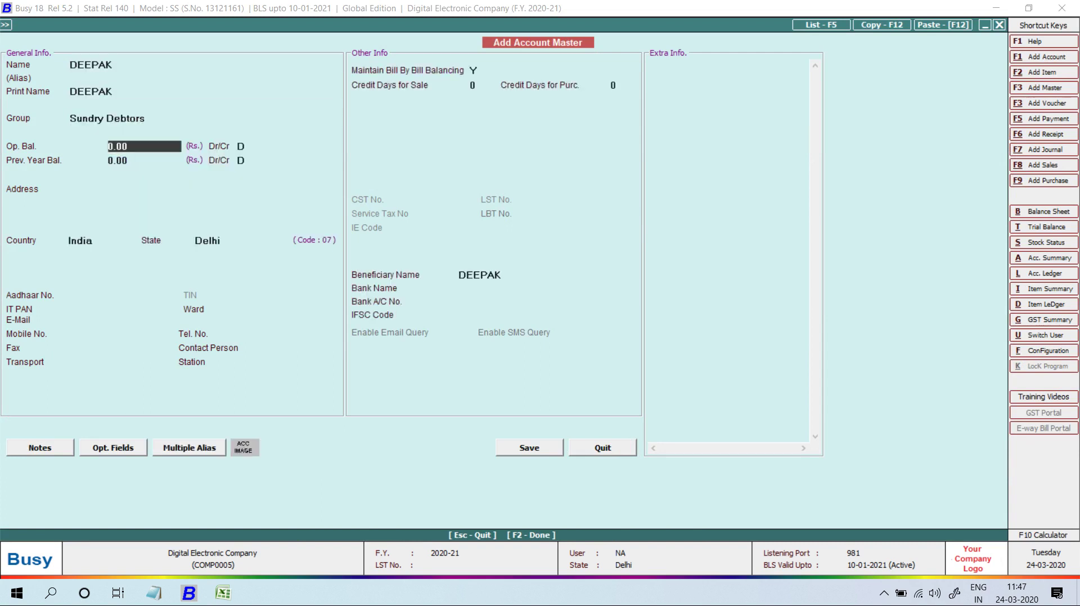
{"action": "key", "text": "Return"}
{"action": "key", "text": "Return"}
{"action": "type", "text": "N"}
{"action": "key", "text": "F2"}
{"action": "key", "text": "Return"}
Step: Enter 100 Pcs. of ITEM-1 at a price of 110 in the sales voucher's first item row
{"action": "key", "text": "Return"}
{"action": "key", "text": "Return"}
{"action": "key", "text": "Return"}
{"action": "type", "text": "ITEM-1"}
{"action": "key", "text": "Return"}
{"action": "type", "text": "100.00"}
{"action": "key", "text": "Return"}
{"action": "key", "text": "Left"}
{"action": "key", "text": "Return"}
{"action": "key", "text": "Return"}
{"action": "type", "text": "11"}
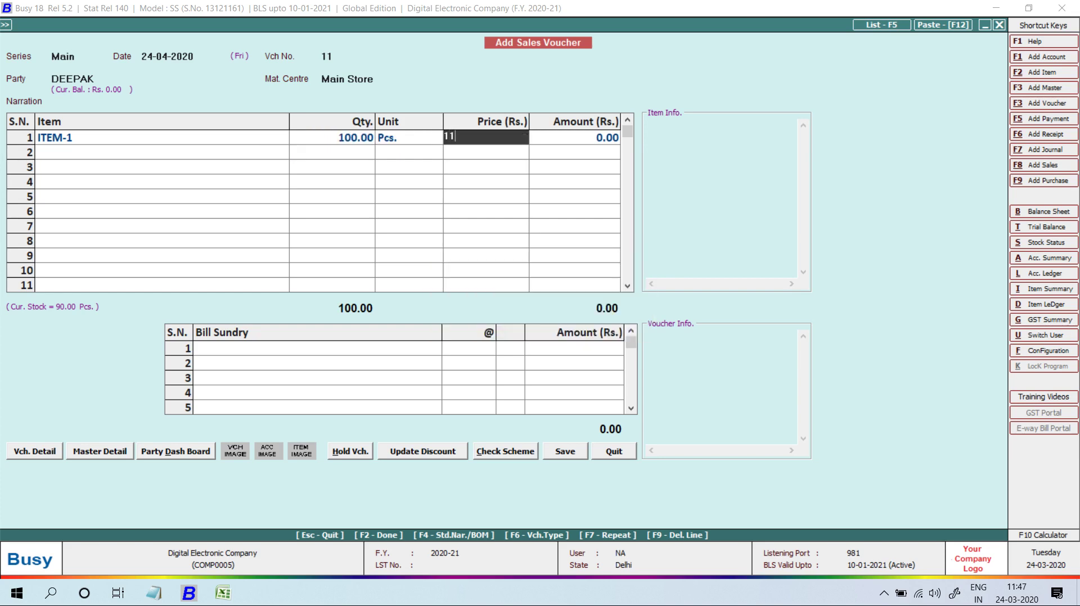
{"action": "type", "text": "0"}
{"action": "key", "text": "Return"}
Step: Save the sales voucher without printing the invoice and leave voucher entry
{"action": "key", "text": "Return"}
{"action": "key", "text": "Return"}
{"action": "key", "text": "Return"}
{"action": "key", "text": "Return"}
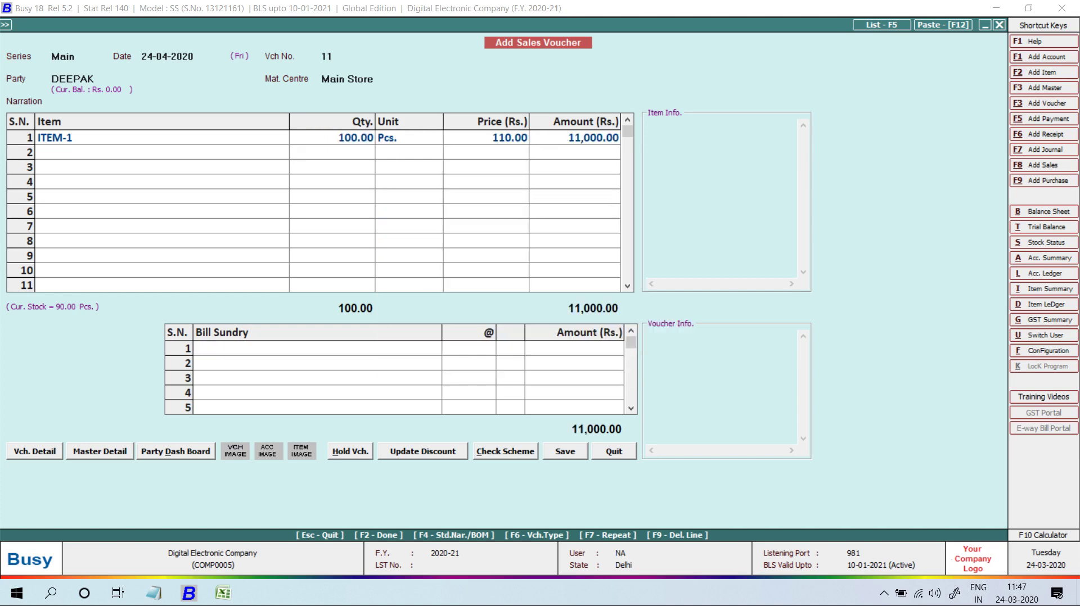
{"action": "key", "text": "Right"}
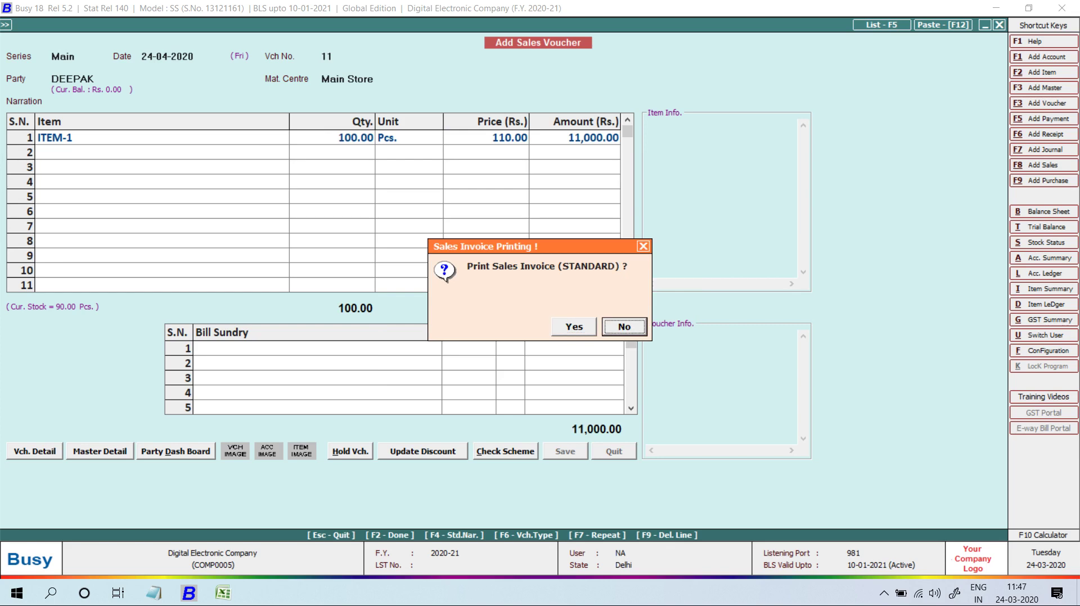
{"action": "key", "text": "Return"}
{"action": "key", "text": "Escape"}
{"action": "key", "text": "Escape"}
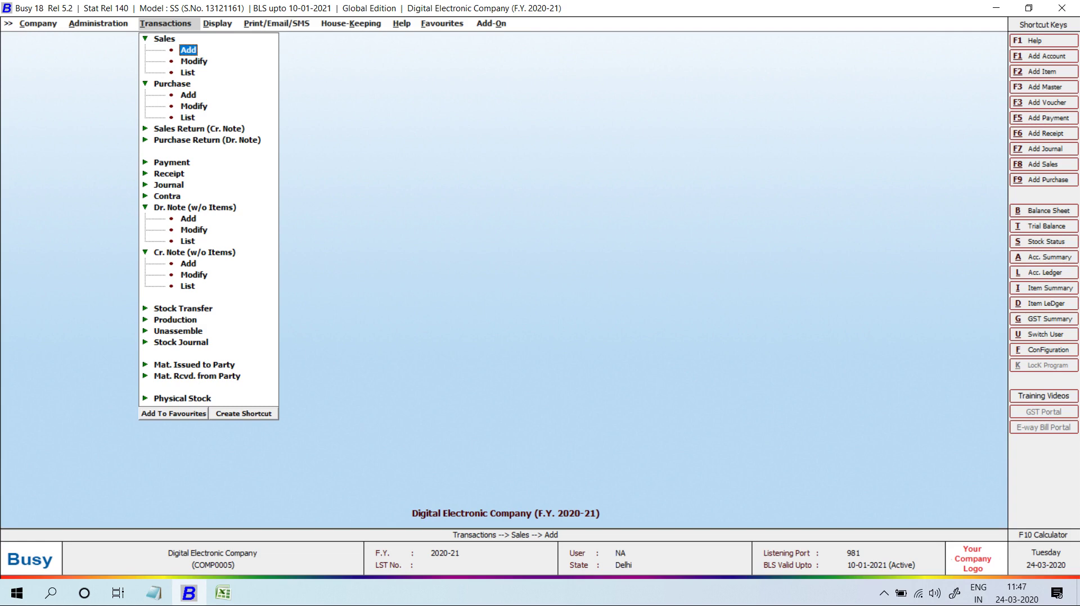
Step: Open a new credit note without items in the Main series and date it 01-09-2020
{"action": "key", "text": "Down"}
{"action": "key", "text": "Down"}
{"action": "key", "text": "Down"}
{"action": "key", "text": "Down"}
{"action": "key", "text": "Down"}
{"action": "key", "text": "Down"}
{"action": "key", "text": "Down"}
{"action": "key", "text": "Down"}
{"action": "key", "text": "Down"}
{"action": "key", "text": "Down"}
{"action": "key", "text": "Down"}
{"action": "key", "text": "Down"}
{"action": "key", "text": "Down"}
{"action": "key", "text": "Down"}
{"action": "key", "text": "Down"}
{"action": "key", "text": "Down"}
{"action": "key", "text": "Down"}
{"action": "key", "text": "Down"}
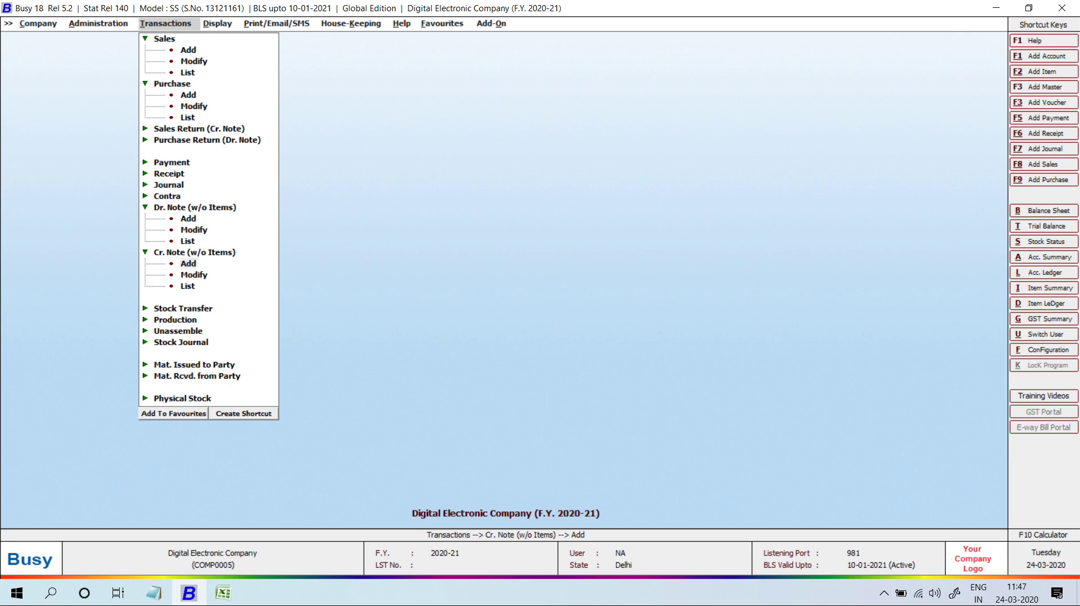
{"action": "key", "text": "Return"}
{"action": "type", "text": "1-9"}
{"action": "key", "text": "Return"}
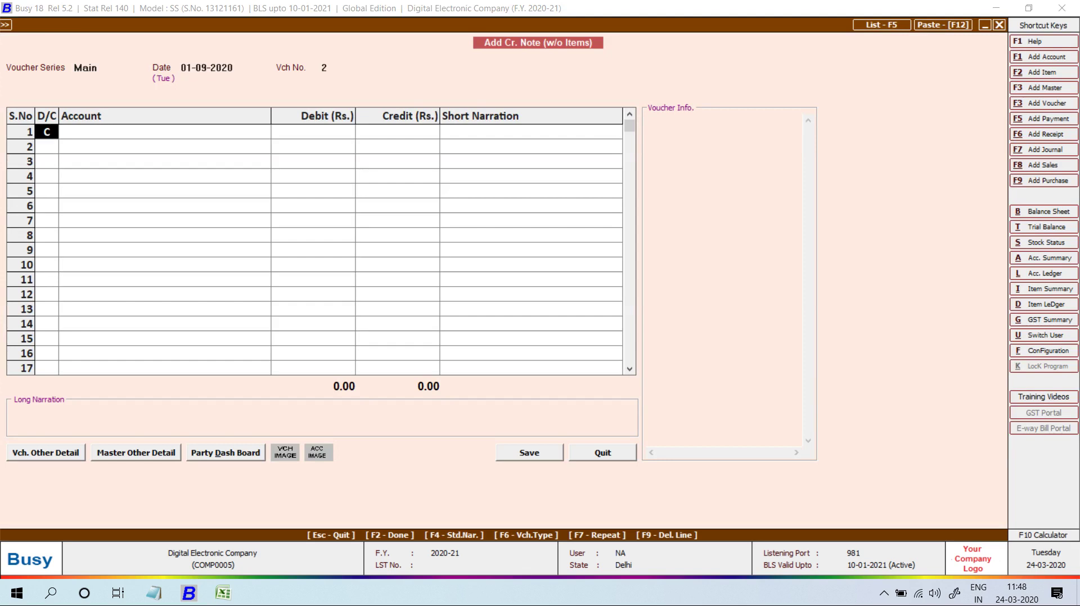
Step: Credit the new customer's account with 1,000 in the credit note's first row
{"action": "key", "text": "Return"}
{"action": "type", "text": "deep"}
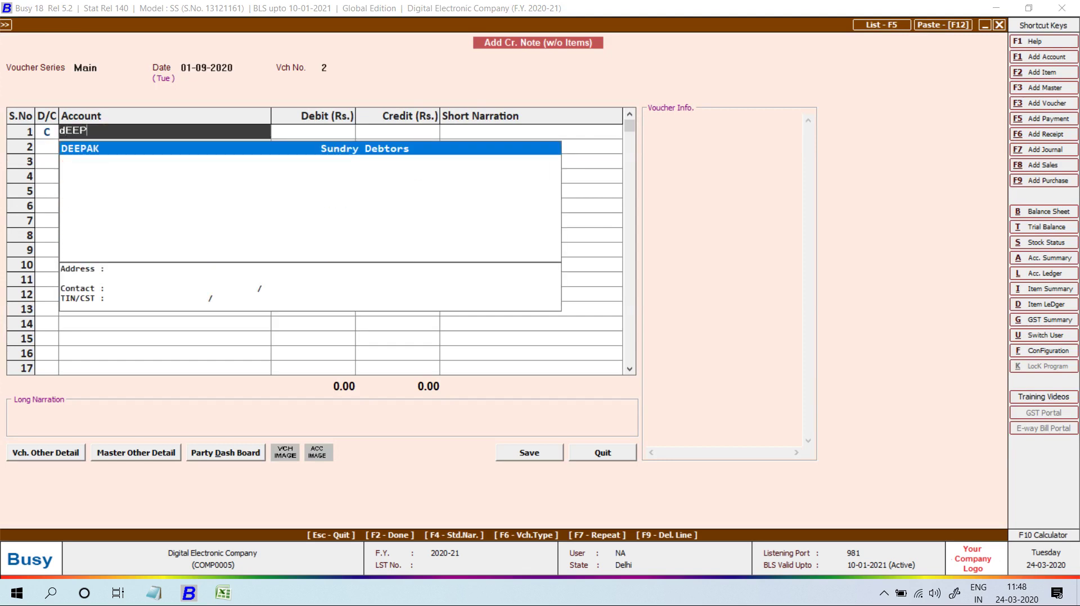
{"action": "key", "text": "Return"}
{"action": "type", "text": "1000"}
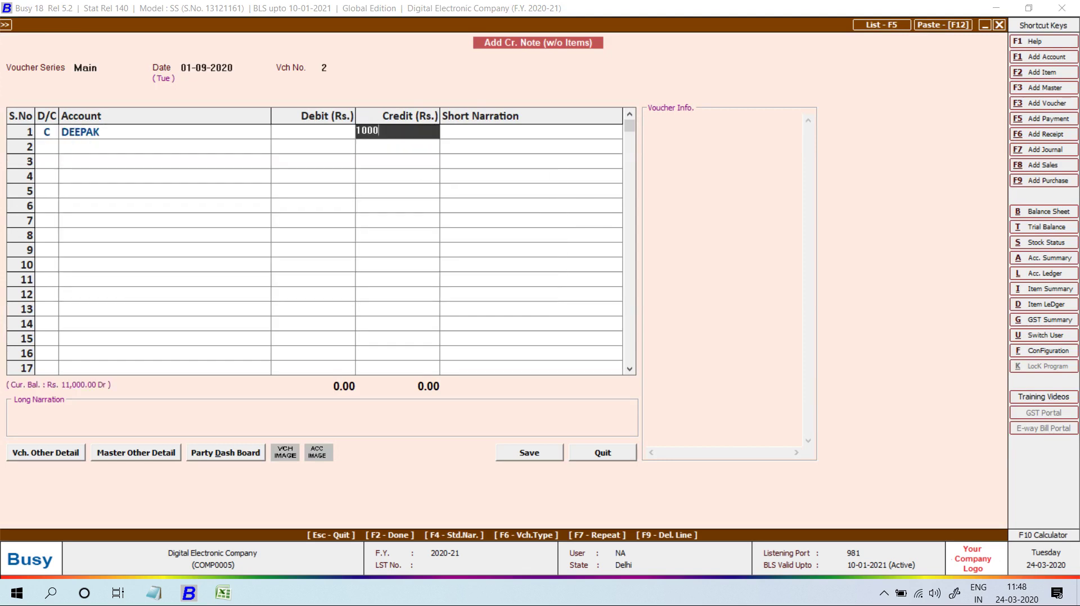
{"action": "key", "text": "Return"}
{"action": "key", "text": "Return"}
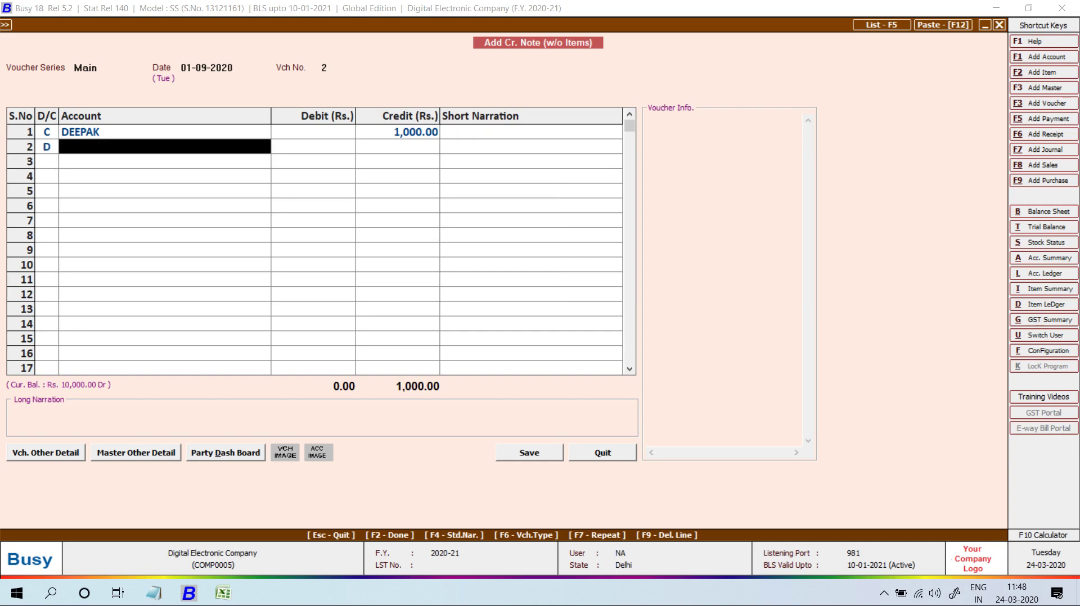
Step: Debit the Sales account in the credit note's second row and save the voucher
{"action": "type", "text": "sA"}
{"action": "key", "text": "Down"}
{"action": "key", "text": "Down"}
{"action": "key", "text": "Down"}
{"action": "key", "text": "Down"}
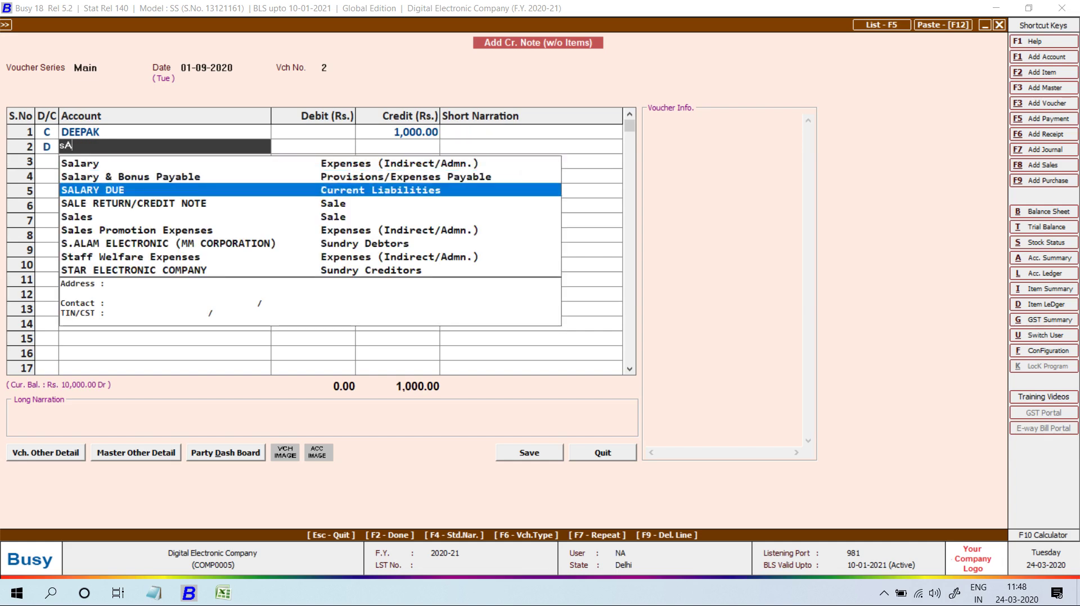
{"action": "key", "text": "Return"}
{"action": "key", "text": "Return"}
{"action": "key", "text": "Return"}
{"action": "key", "text": "Return"}
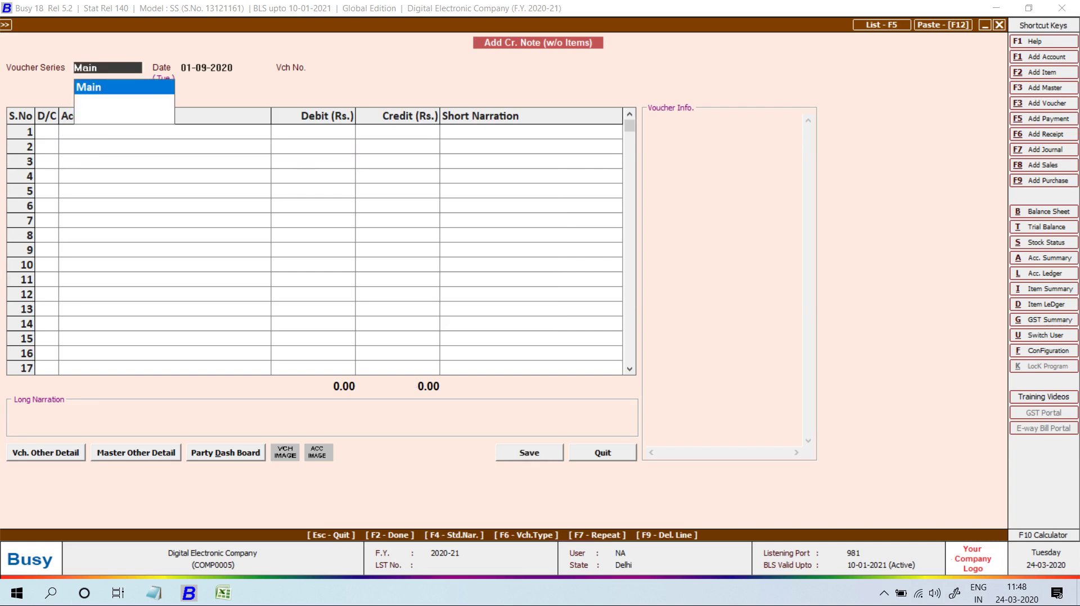
Step: Display the new customer's account ledger for 01-04-2020 to 31-03-2021, check its entries and close it
{"action": "key", "text": "alt+l"}
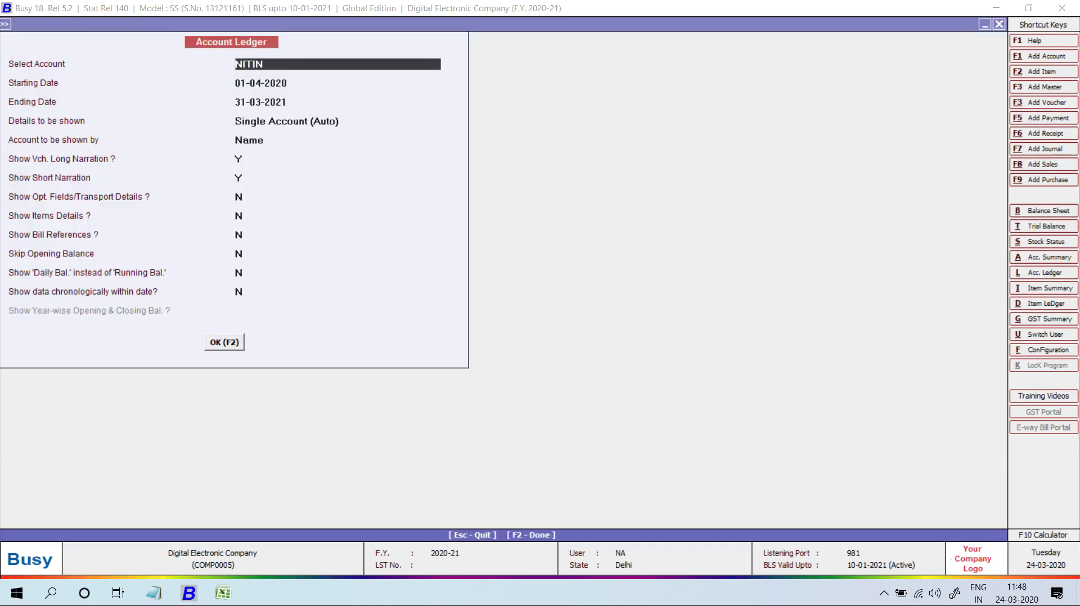
{"action": "key", "text": "Return"}
{"action": "key", "text": "Up"}
{"action": "type", "text": "DEEP"}
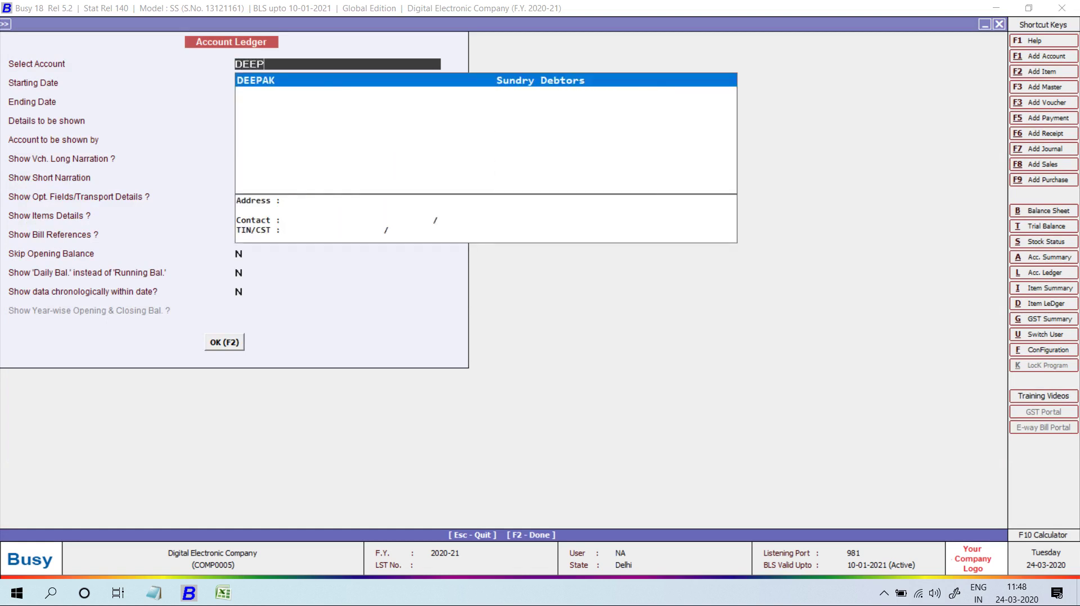
{"action": "key", "text": "Return"}
{"action": "key", "text": "Up"}
{"action": "key", "text": "F2"}
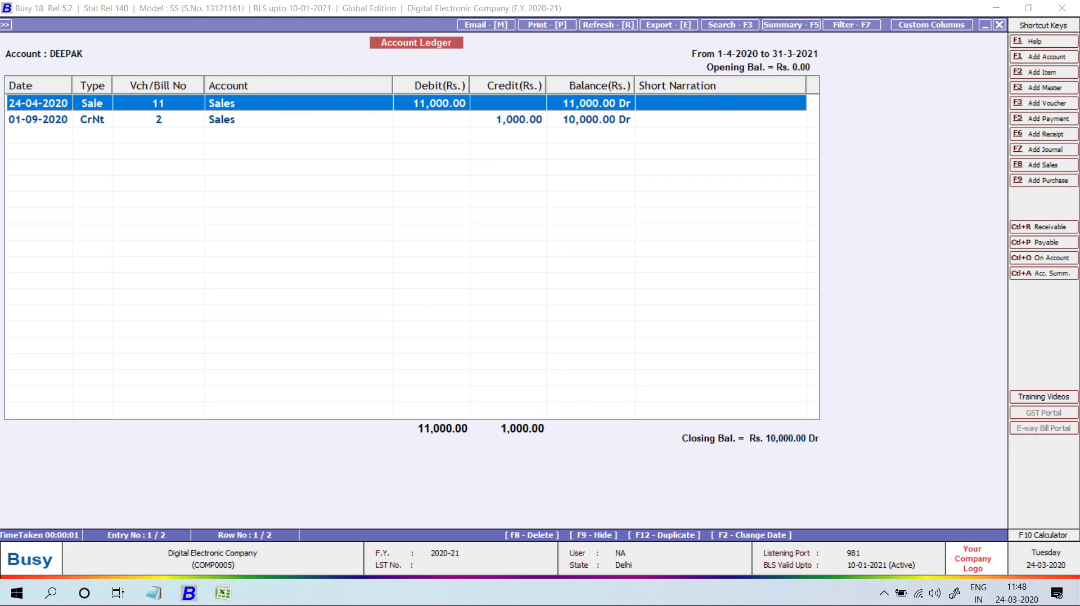
{"action": "key", "text": "Escape"}
{"action": "key", "text": "Escape"}
{"action": "key", "text": "Escape"}
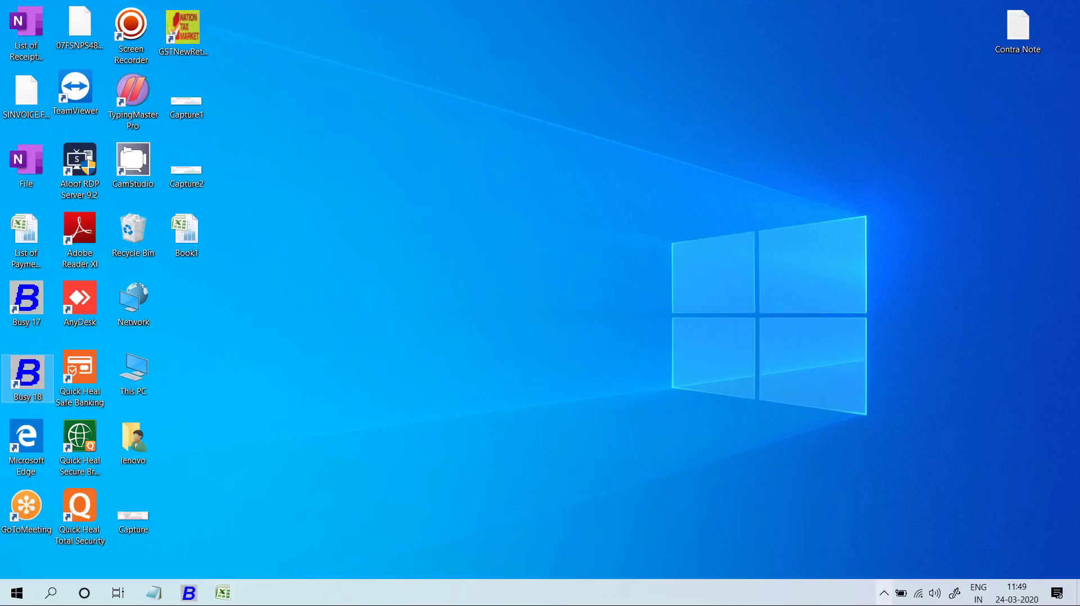
{"action": "left_click", "coordinate": [883, 593]}
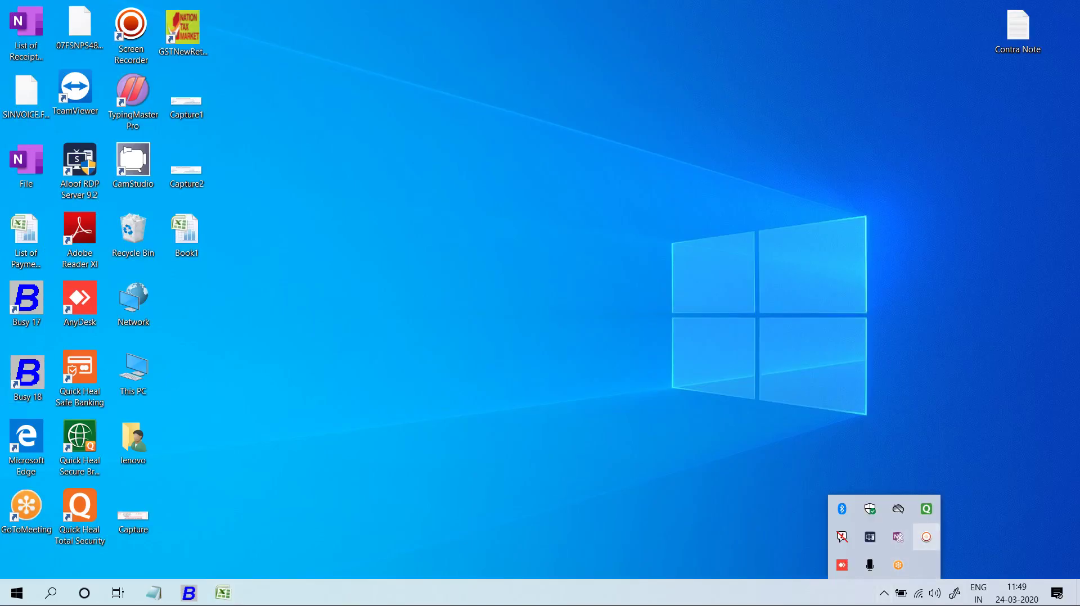